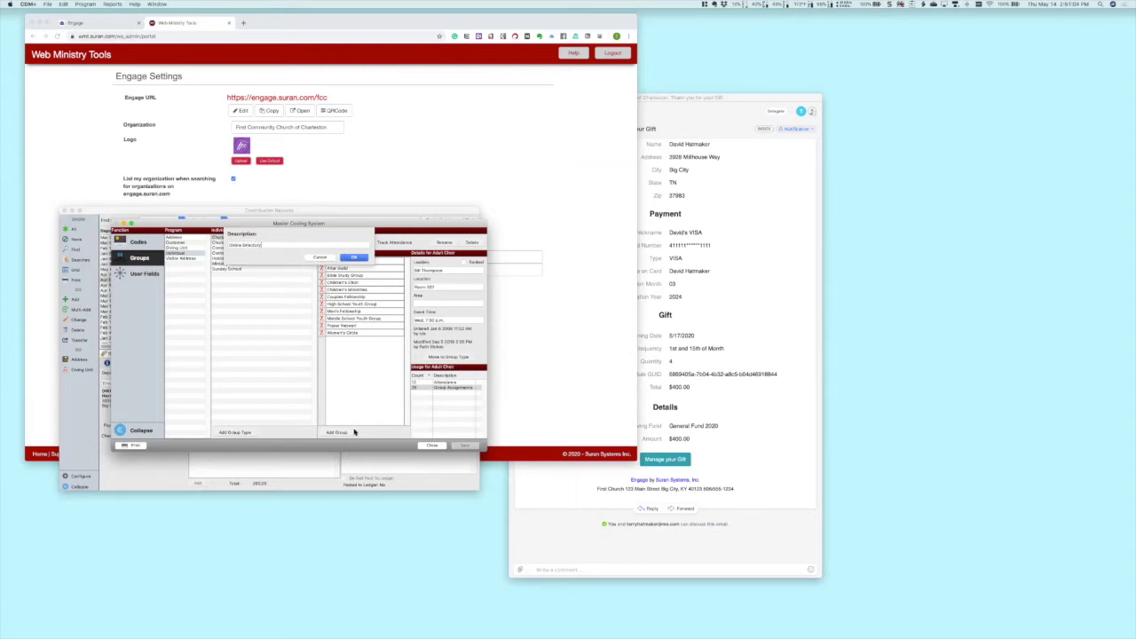
Step: Create the individual group type Online Directory in the Master Coding System and select it
{"action": "left_click", "coordinate": [354, 258]}
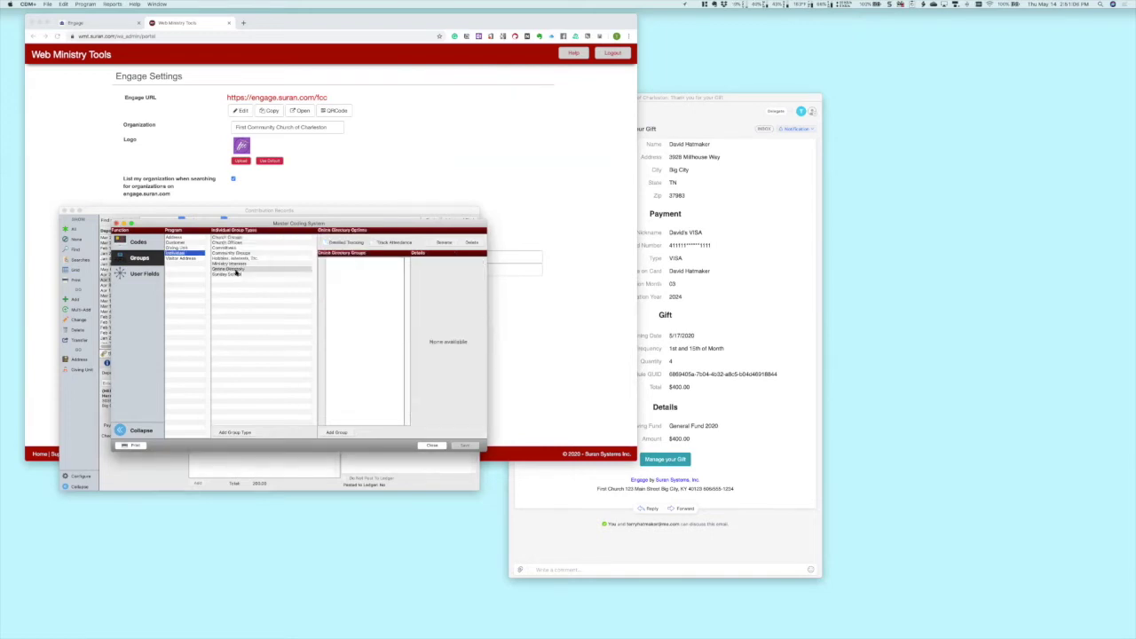
{"action": "left_click", "coordinate": [236, 269]}
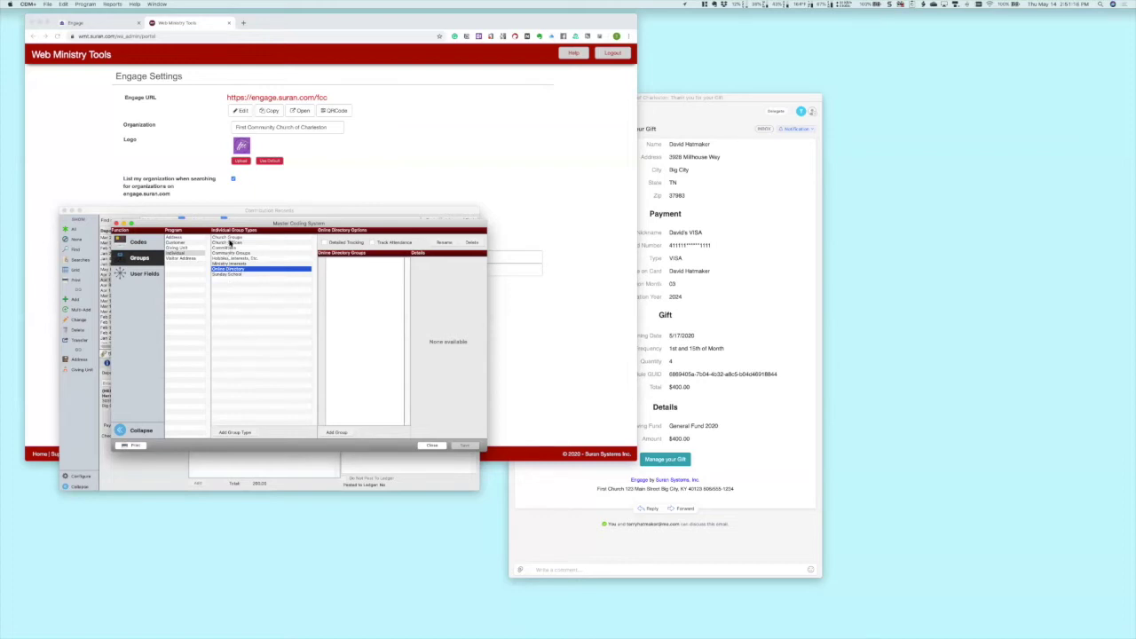
Step: Add a group named Online Directory to the Church Groups type, save it and close the Master Coding System
{"action": "left_click", "coordinate": [231, 238]}
{"action": "left_click", "coordinate": [337, 432]}
{"action": "type", "text": "Online"}
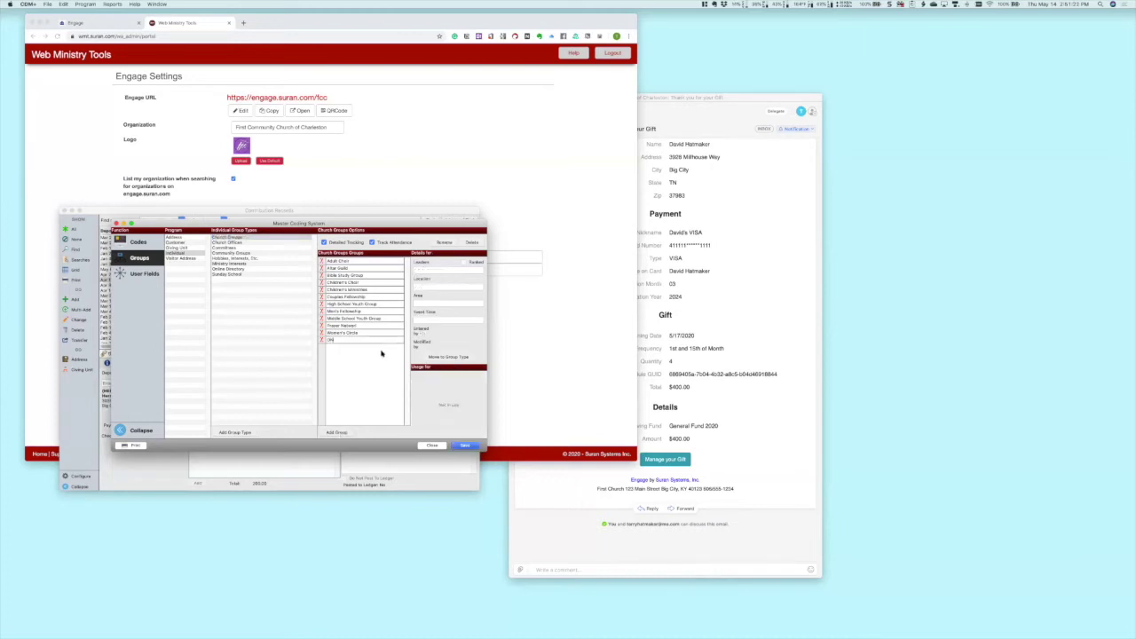
{"action": "type", "text": " Directory"}
{"action": "left_click", "coordinate": [465, 446]}
{"action": "left_click", "coordinate": [433, 447]}
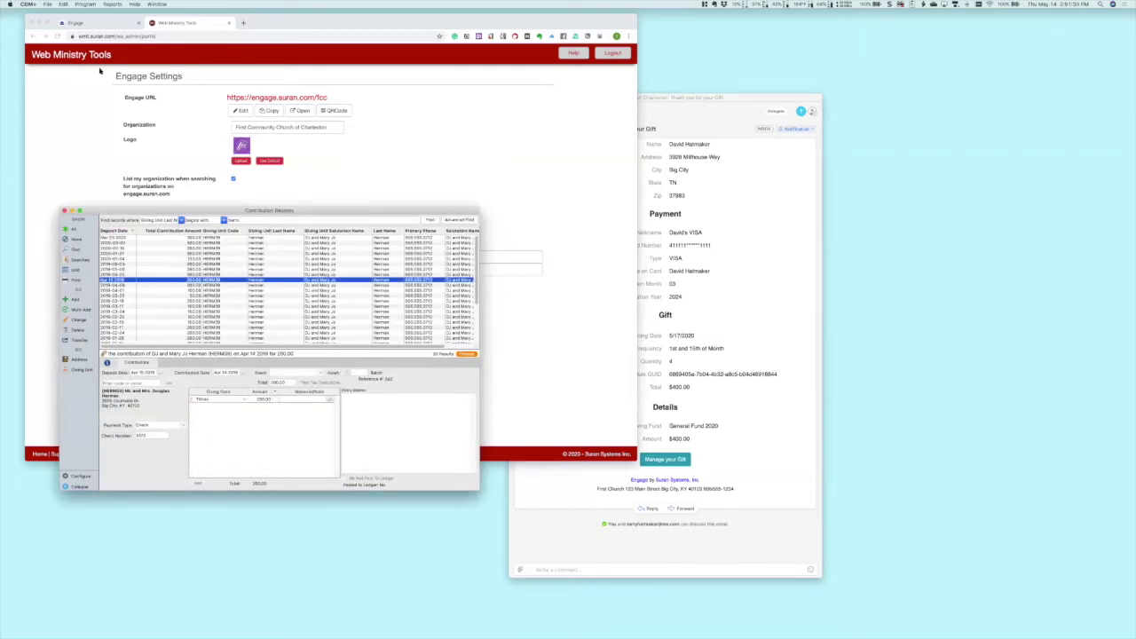
Step: Open Individual List Maintenance for the Church Groups code type and the Online Directory code
{"action": "left_click", "coordinate": [48, 4]}
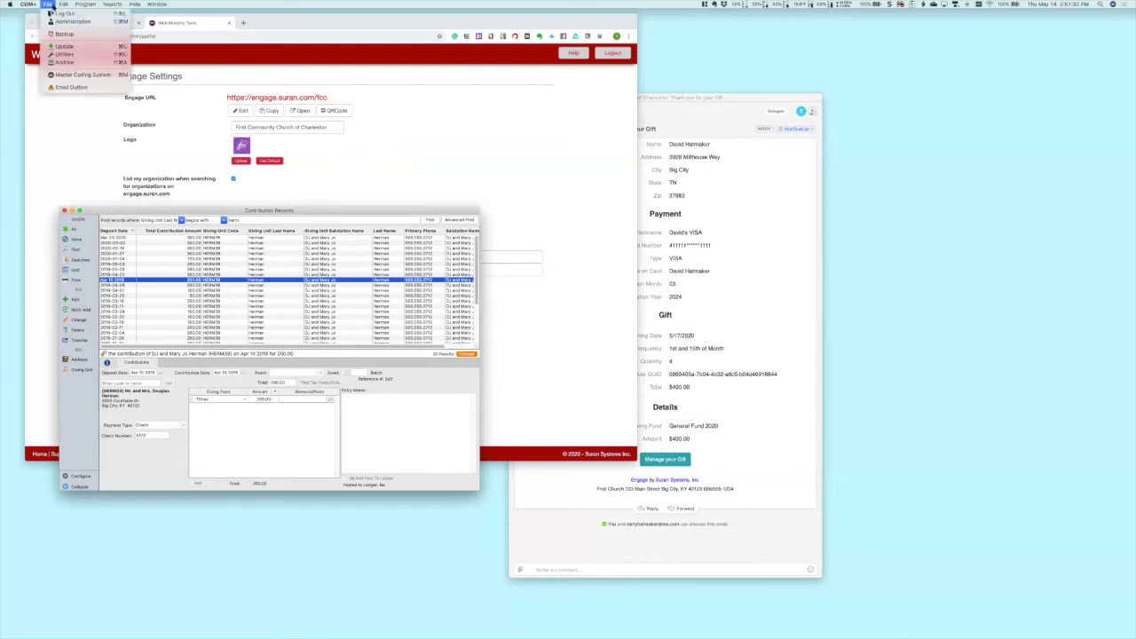
{"action": "mouse_move", "coordinate": [88, 4]}
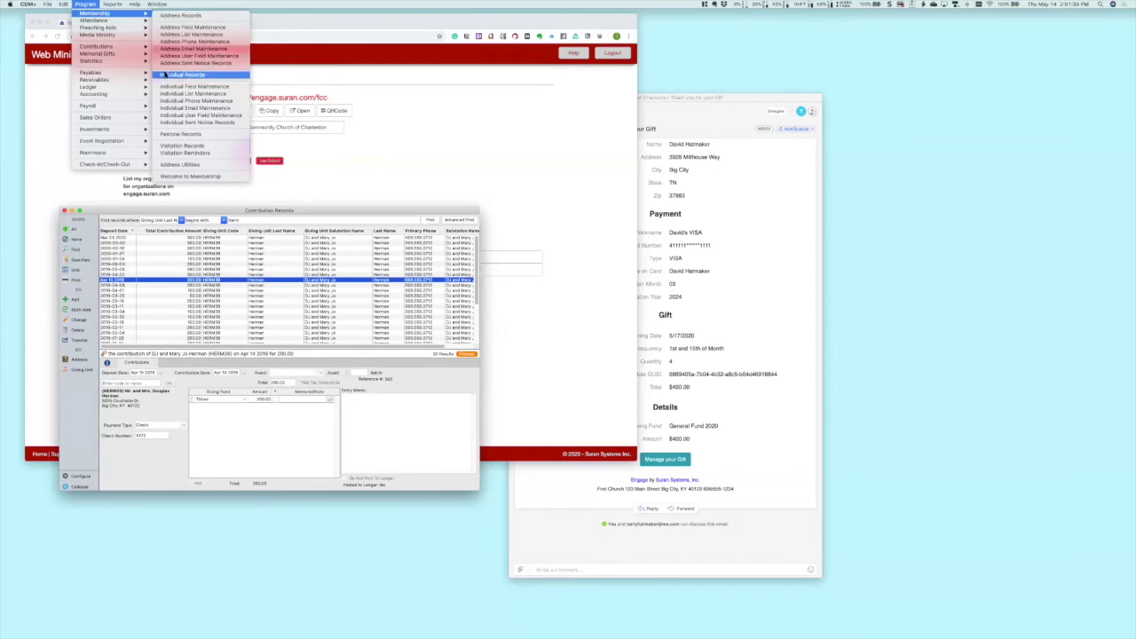
{"action": "left_click", "coordinate": [220, 183]}
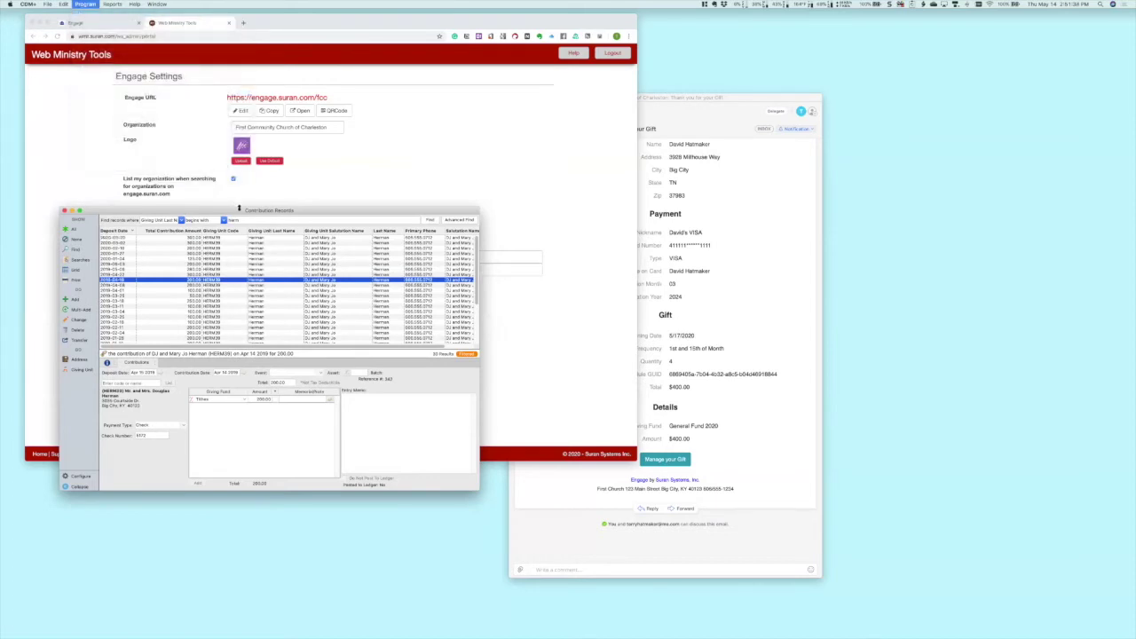
{"action": "left_click", "coordinate": [63, 304]}
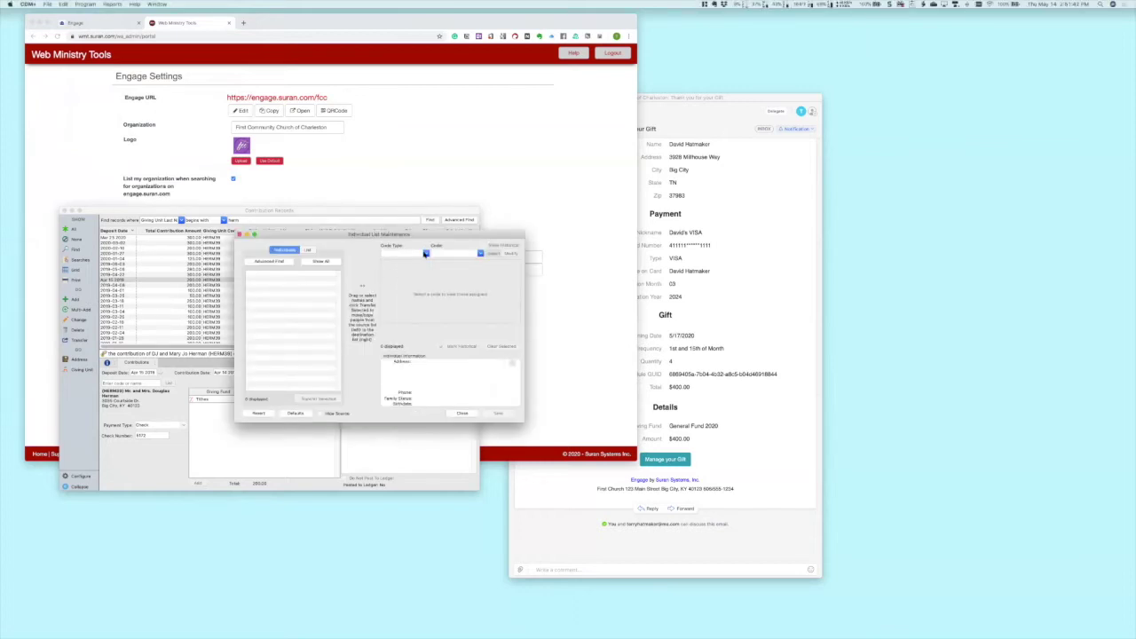
{"action": "left_click", "coordinate": [421, 254]}
{"action": "left_click", "coordinate": [399, 260]}
{"action": "left_click", "coordinate": [480, 253]}
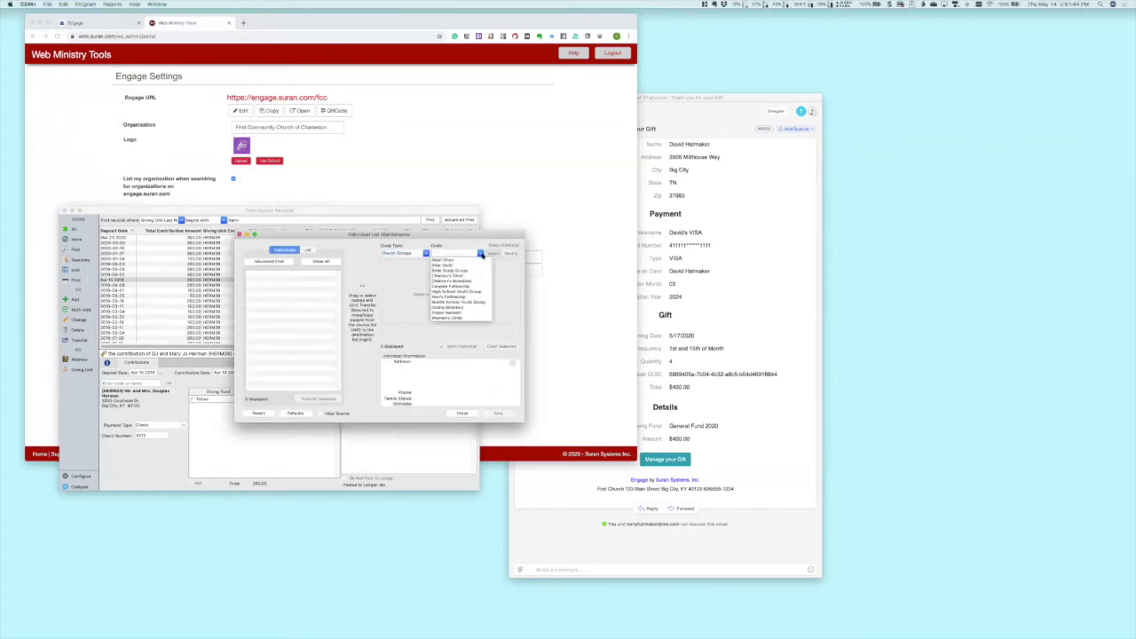
{"action": "left_click", "coordinate": [453, 309]}
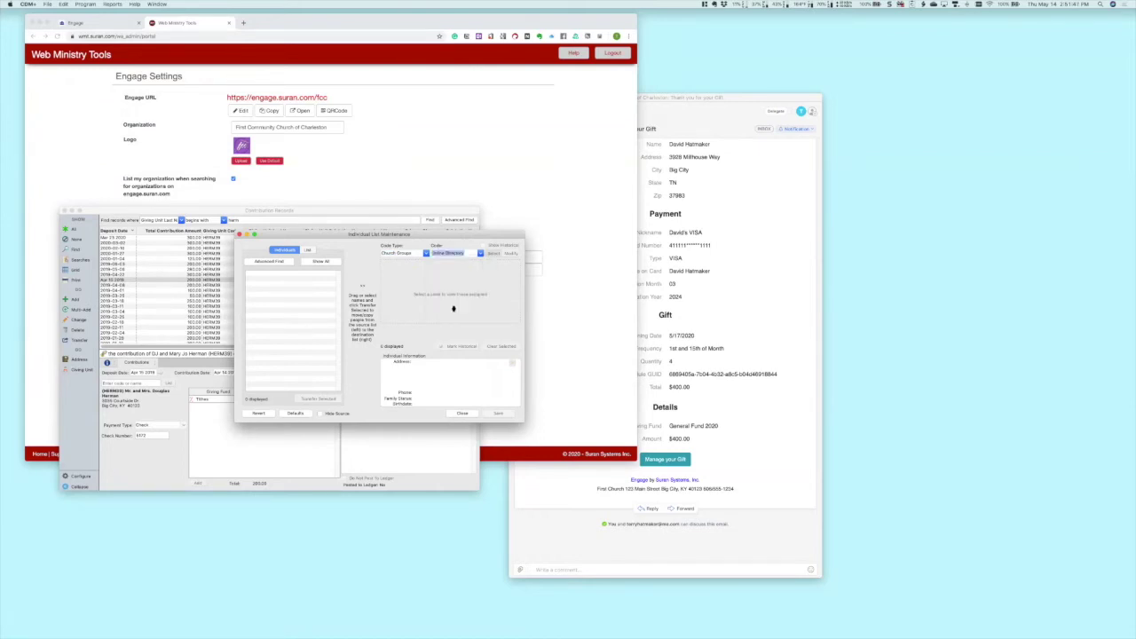
Step: List all individuals, transfer every one of them into the Online Directory group and save the assignments
{"action": "left_click", "coordinate": [317, 263]}
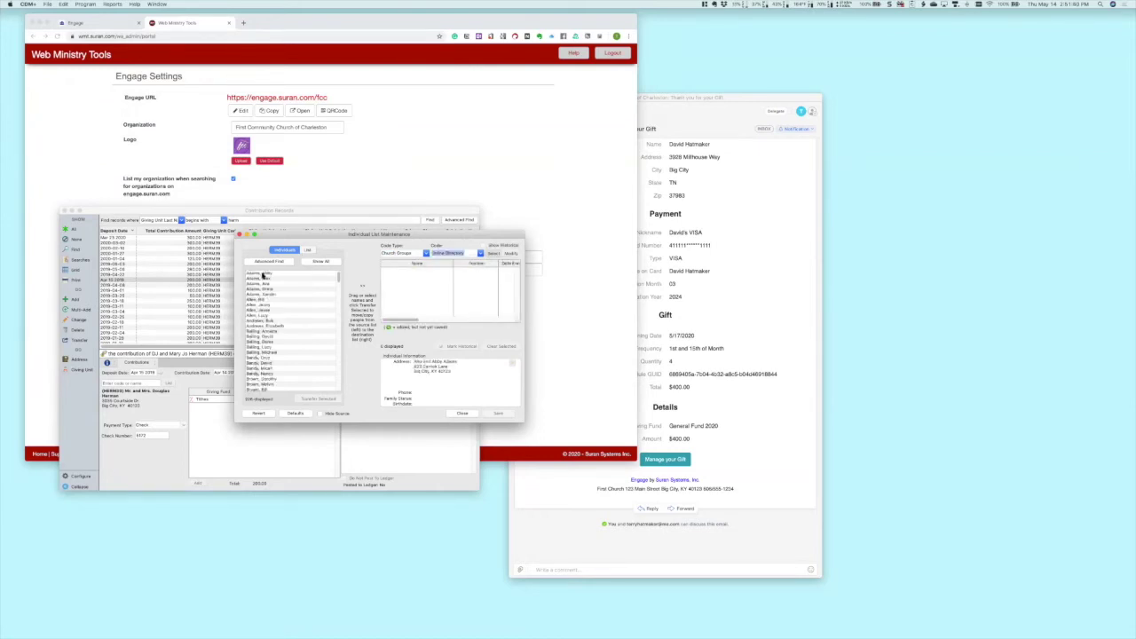
{"action": "left_click", "coordinate": [263, 274]}
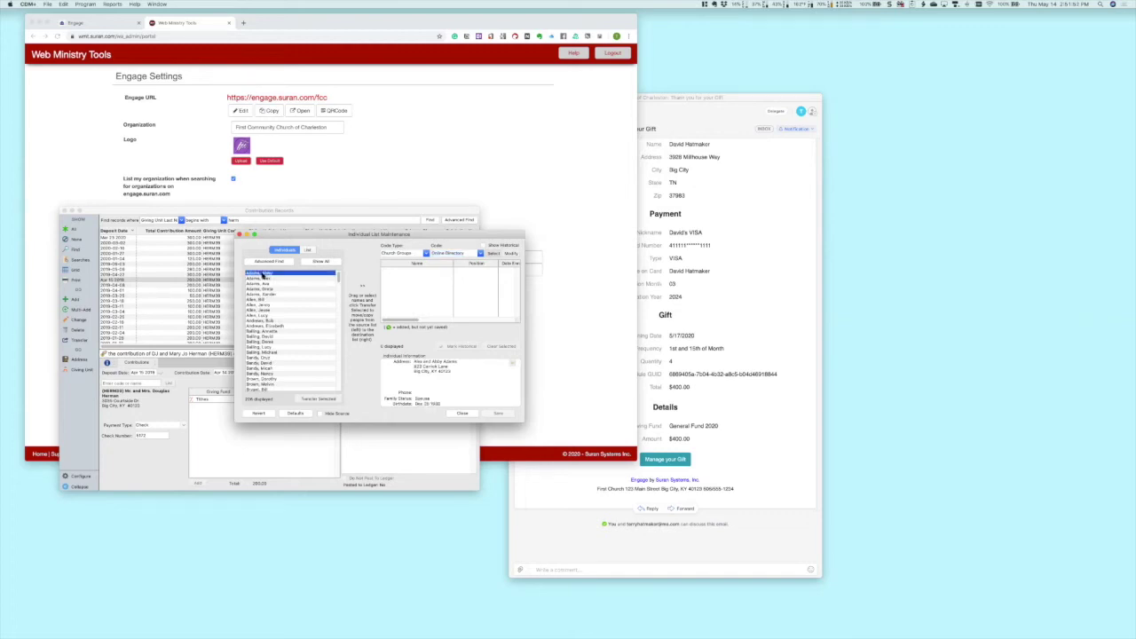
{"action": "scroll", "coordinate": [293, 351], "scroll_direction": "down", "scroll_amount": 20}
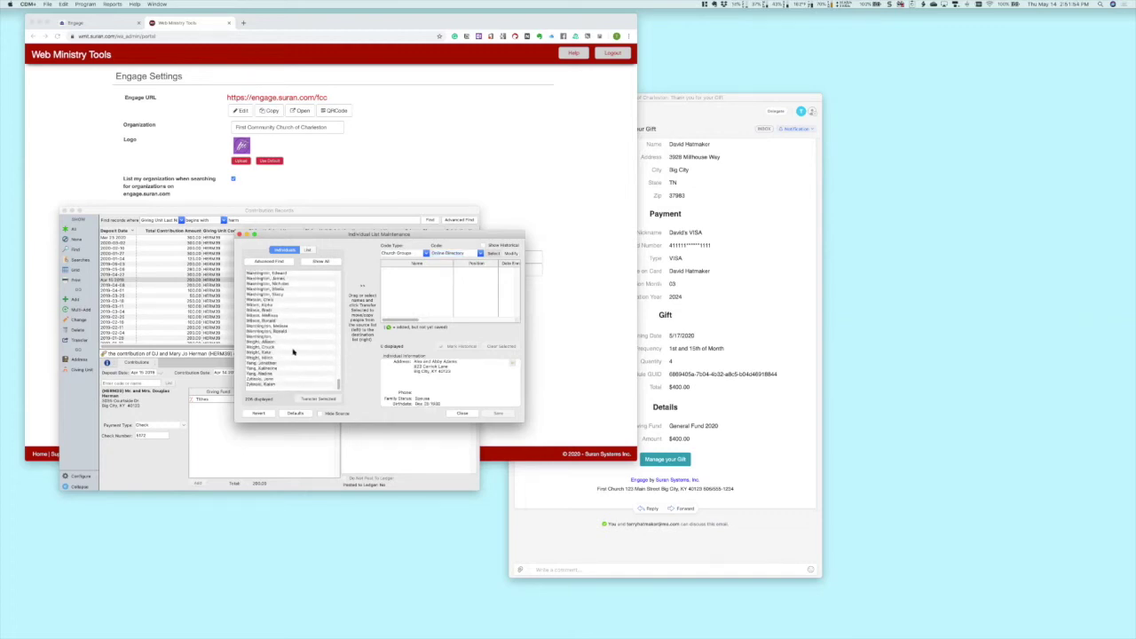
{"action": "left_click", "coordinate": [270, 385], "text": "shift"}
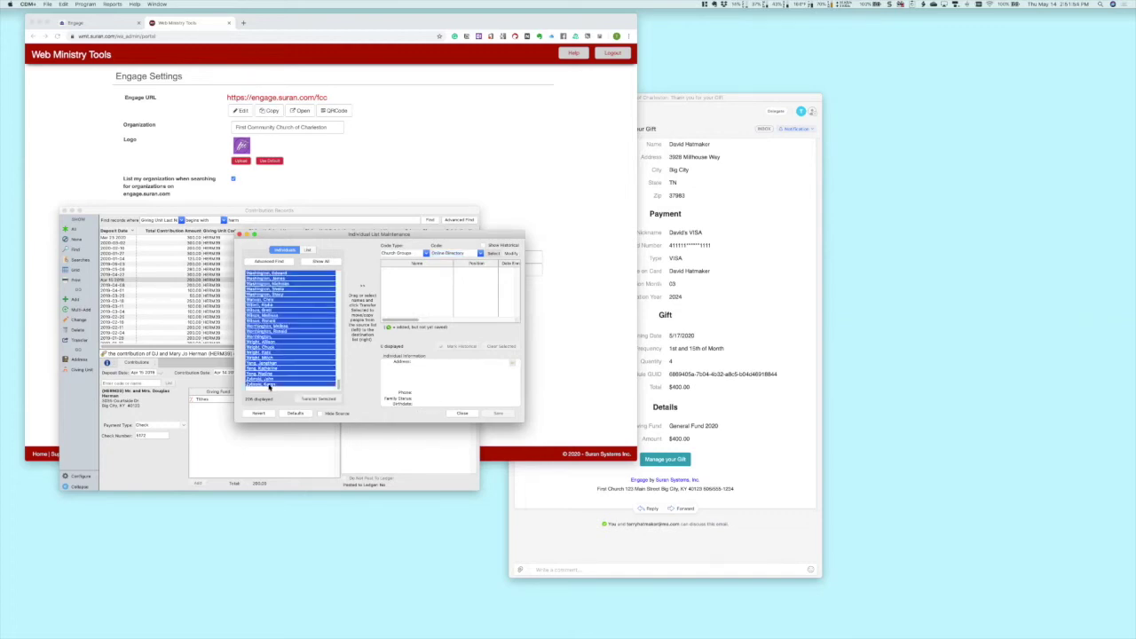
{"action": "left_click", "coordinate": [313, 399]}
{"action": "left_click", "coordinate": [503, 414]}
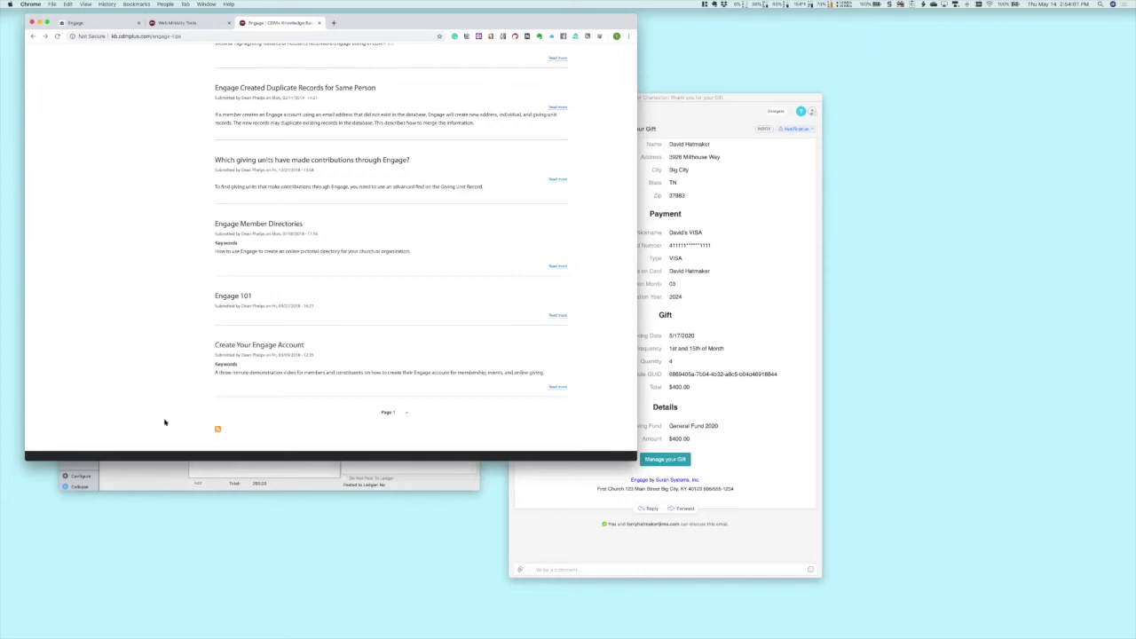
Step: Switch to the Engage site in Chrome and view the member's scheduled gifts in Giving
{"action": "left_click", "coordinate": [154, 474]}
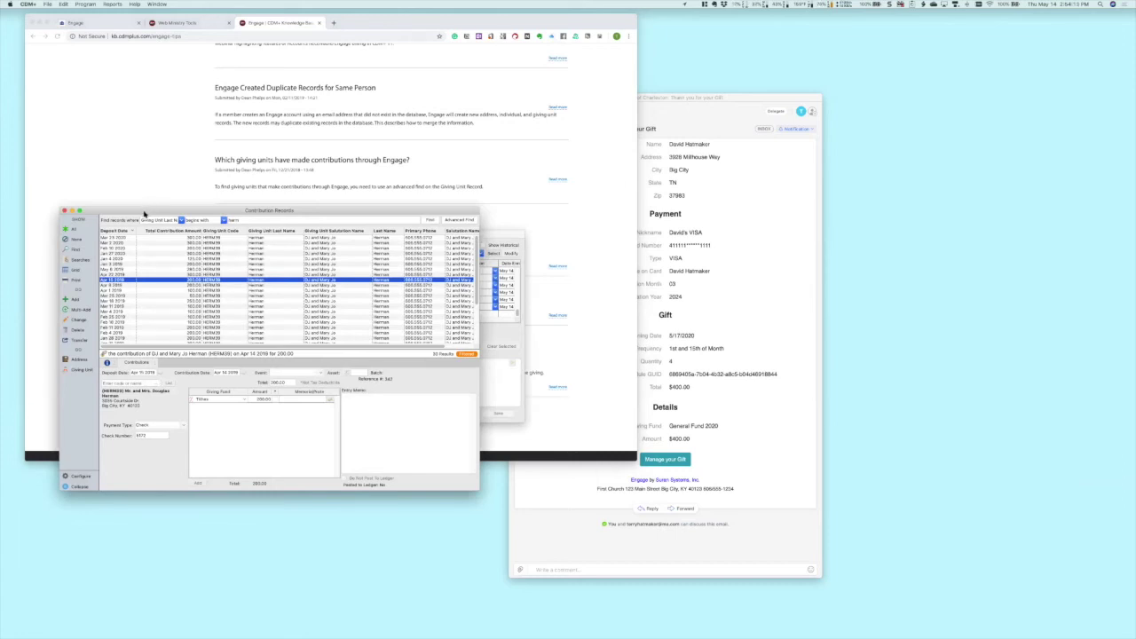
{"action": "left_click", "coordinate": [176, 24]}
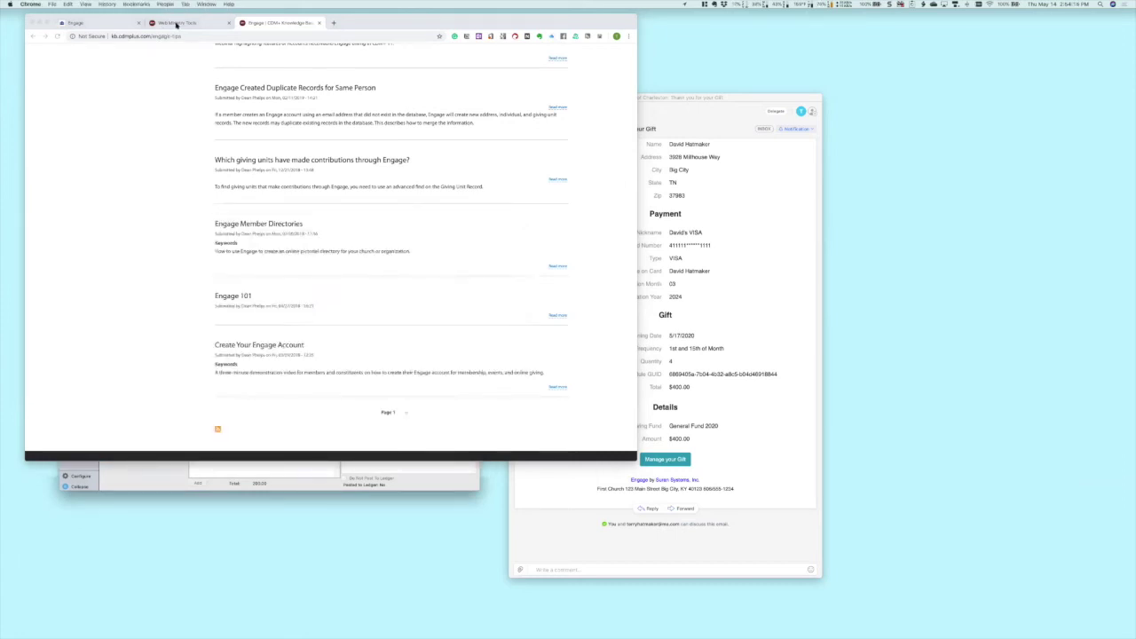
{"action": "left_click", "coordinate": [116, 23]}
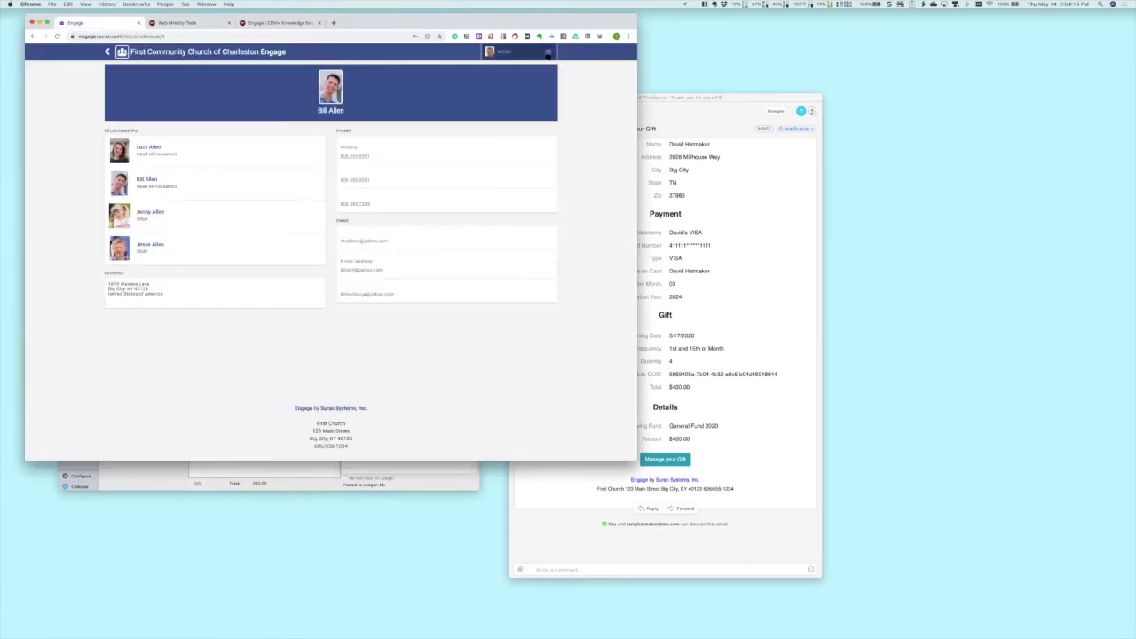
{"action": "left_click", "coordinate": [548, 53]}
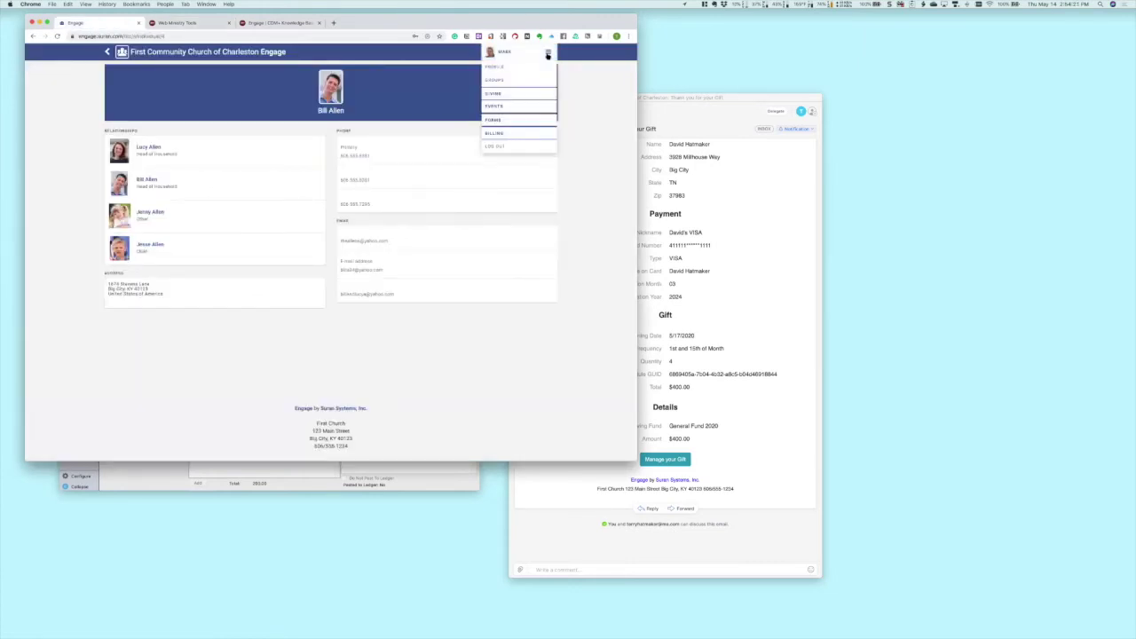
{"action": "left_click", "coordinate": [521, 94]}
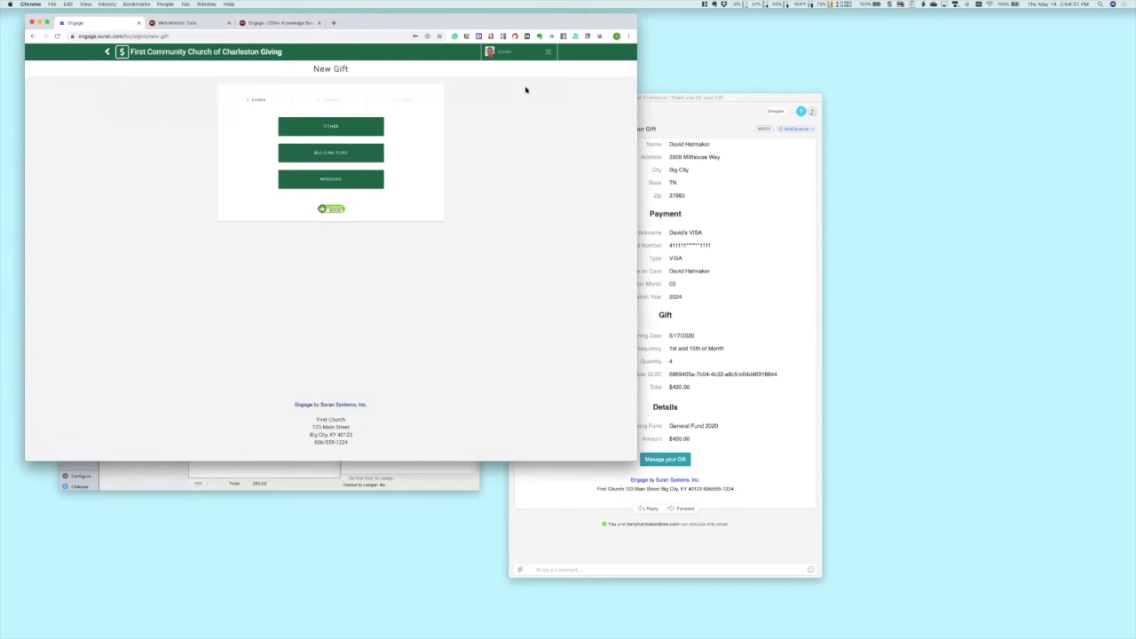
{"action": "left_click", "coordinate": [550, 52]}
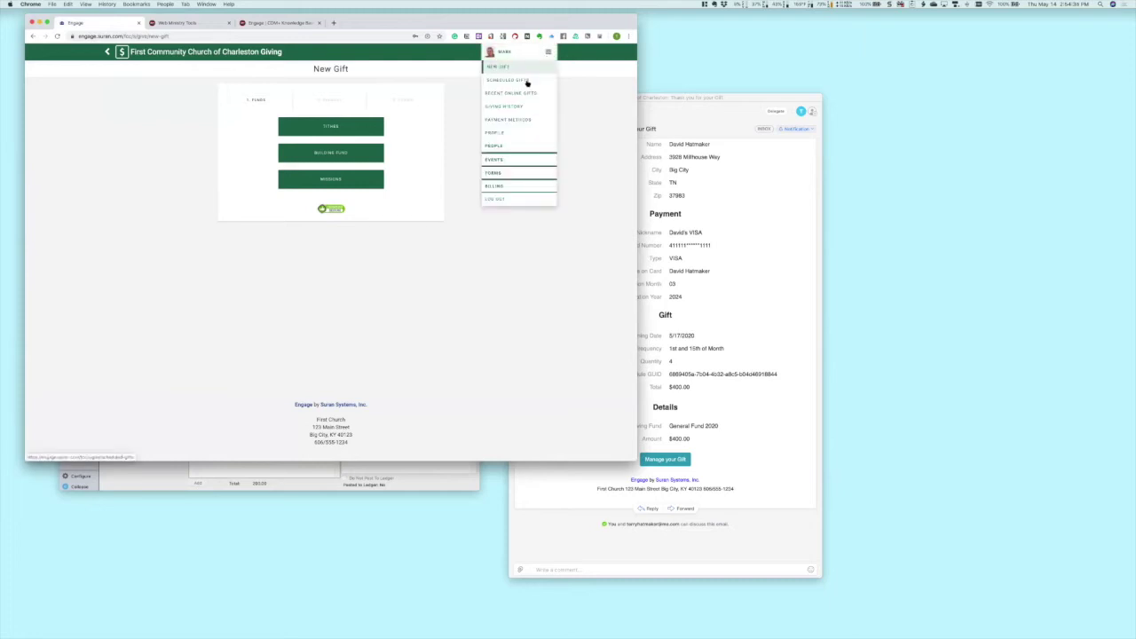
{"action": "left_click", "coordinate": [527, 82]}
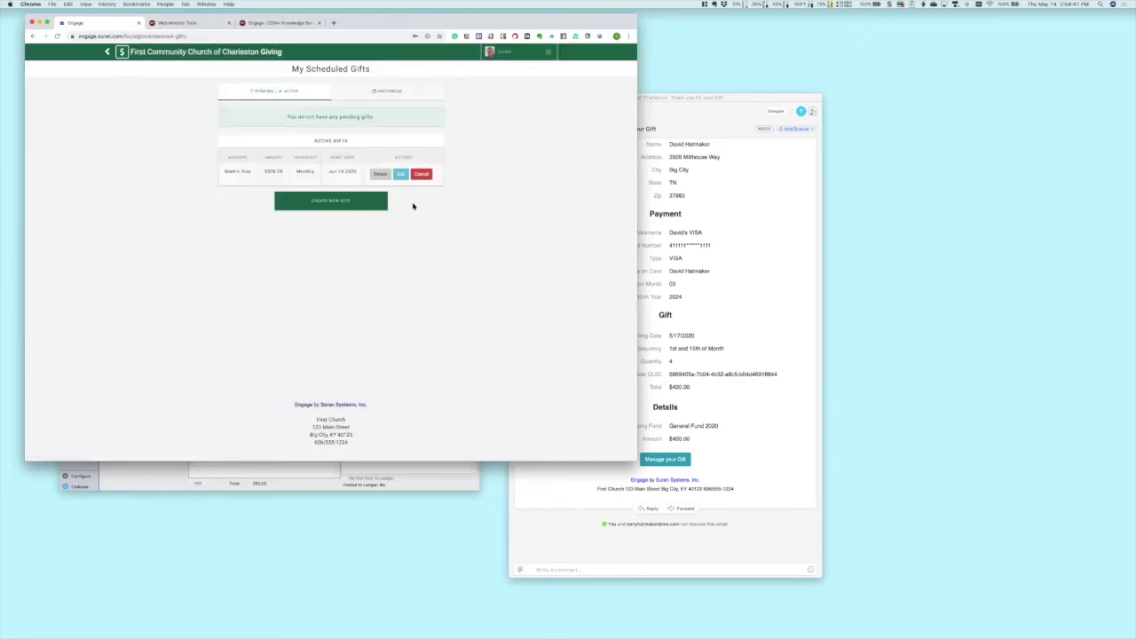
{"action": "left_click", "coordinate": [332, 201]}
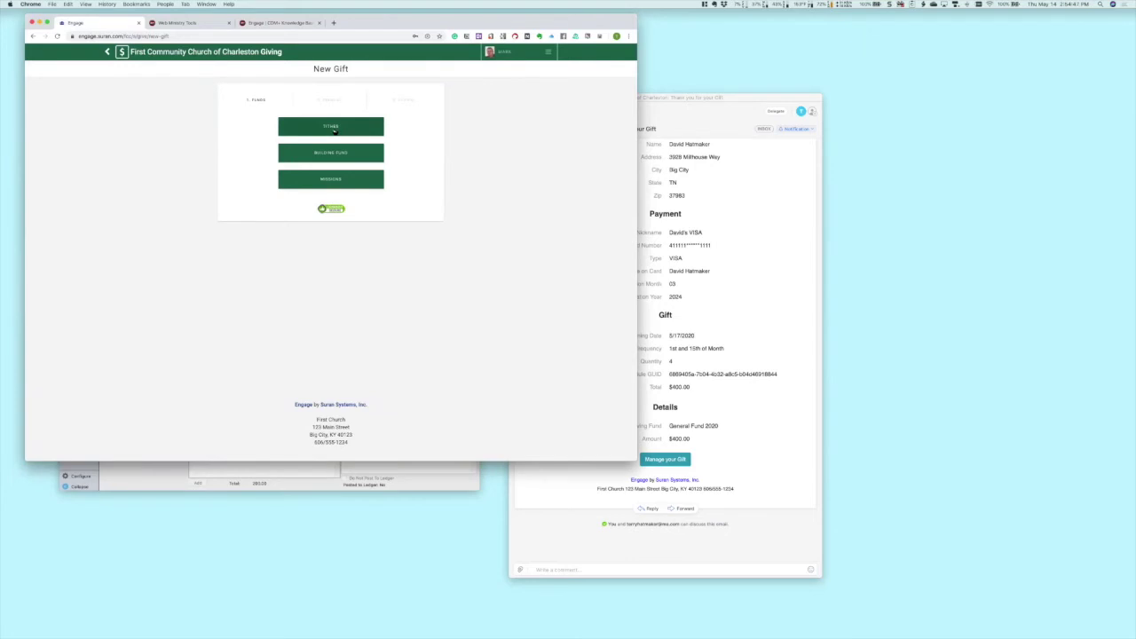
{"action": "left_click", "coordinate": [549, 54]}
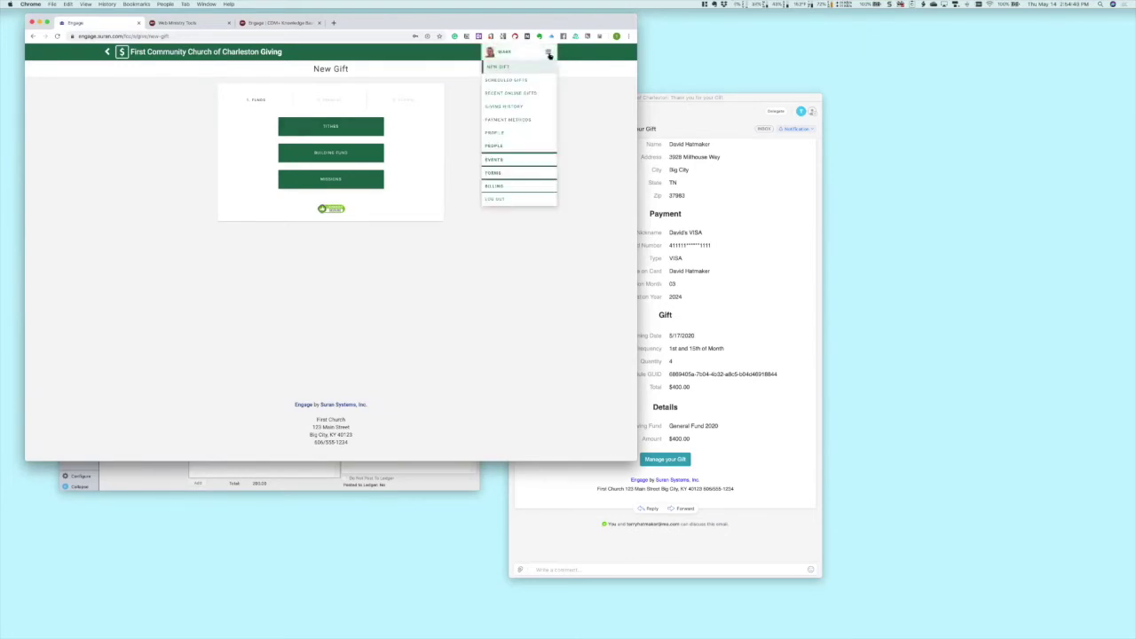
{"action": "left_click", "coordinate": [539, 81]}
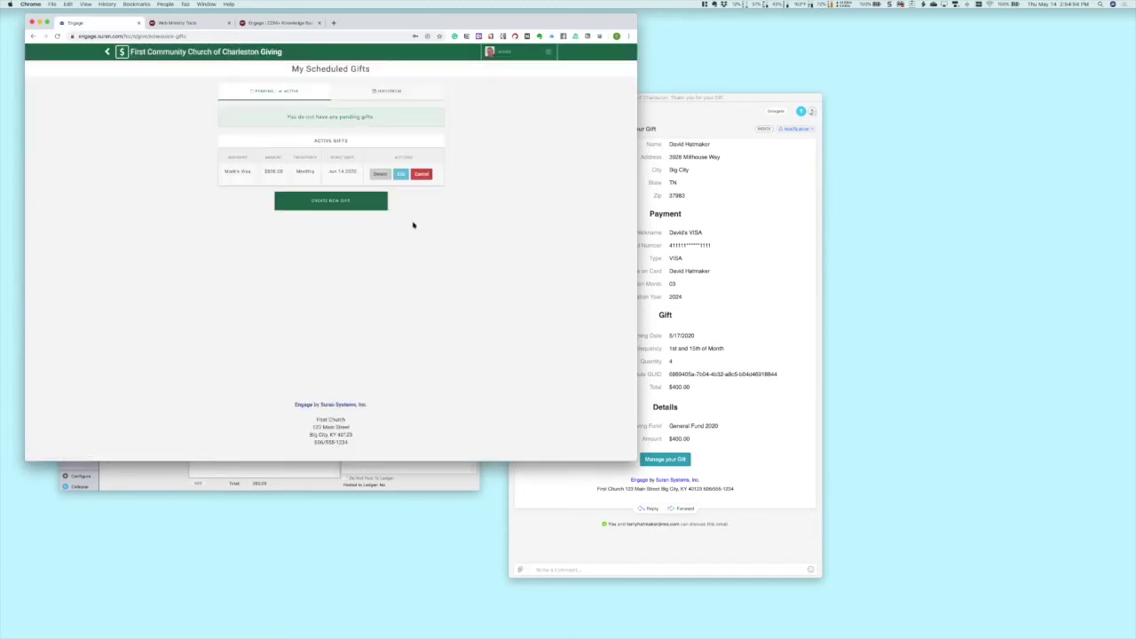
Step: Open the active monthly gift for editing and examine its end date
{"action": "left_click", "coordinate": [400, 174]}
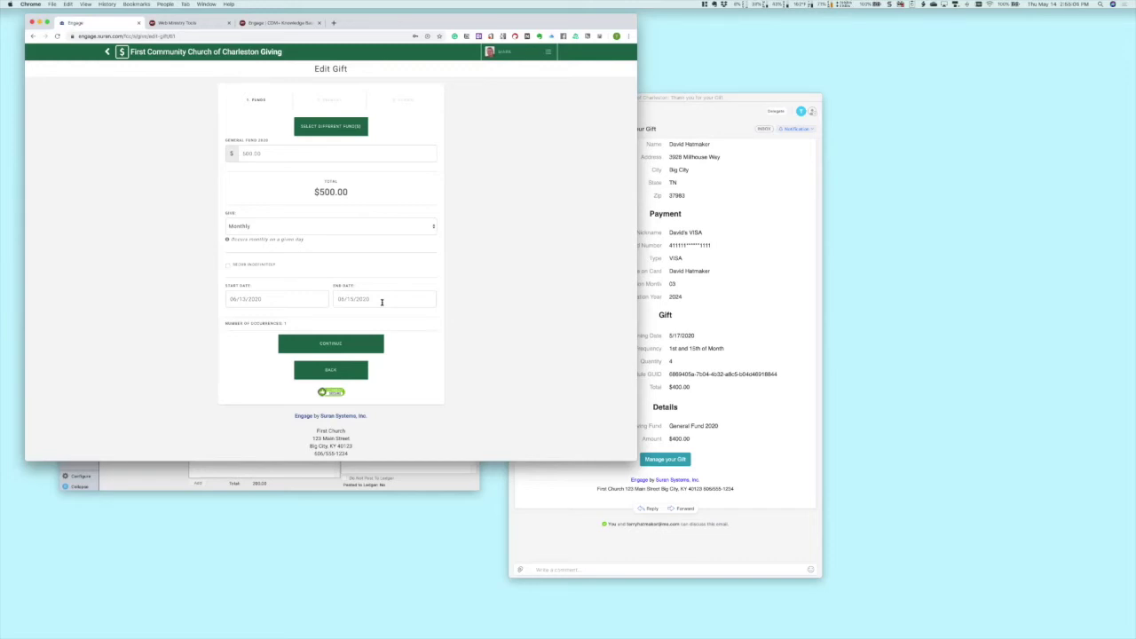
{"action": "left_click", "coordinate": [381, 302]}
{"action": "left_click_drag", "start_coordinate": [381, 301], "coordinate": [324, 299]}
{"action": "left_click", "coordinate": [452, 296]}
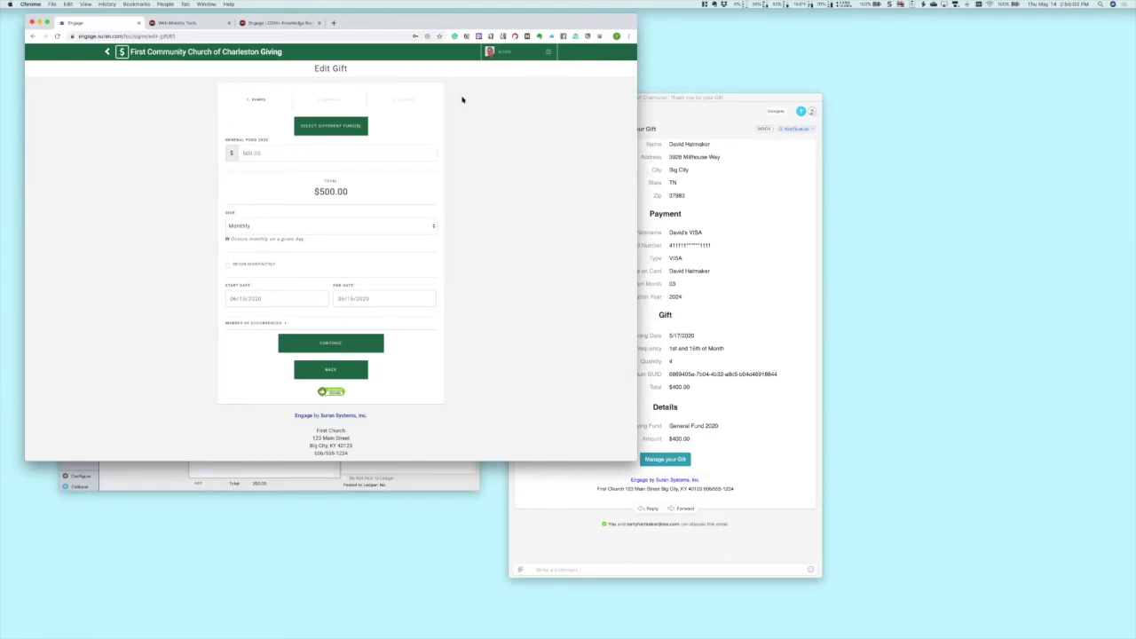
Step: View the member's giving history in Engage
{"action": "left_click", "coordinate": [549, 52]}
{"action": "left_click", "coordinate": [521, 107]}
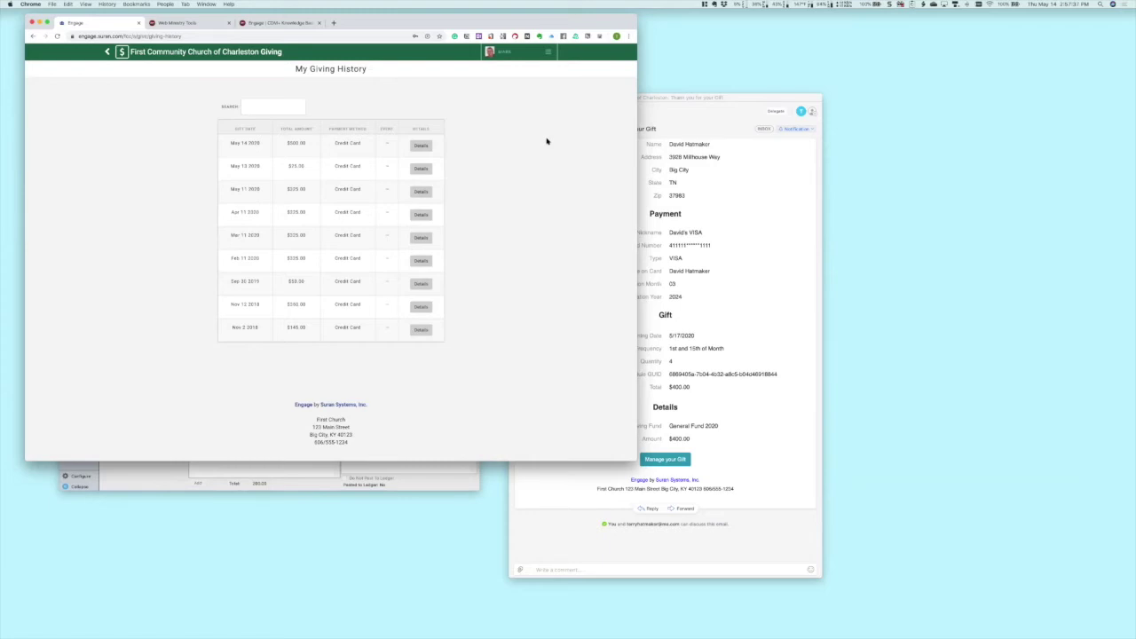
{"action": "left_click", "coordinate": [114, 469]}
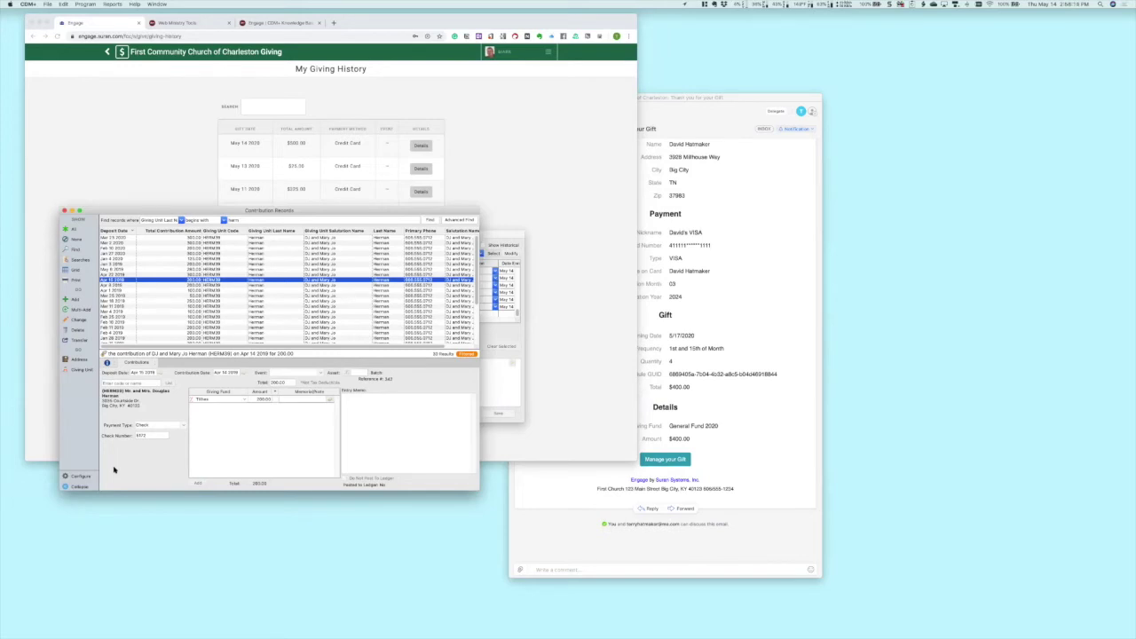
{"action": "left_click", "coordinate": [130, 133]}
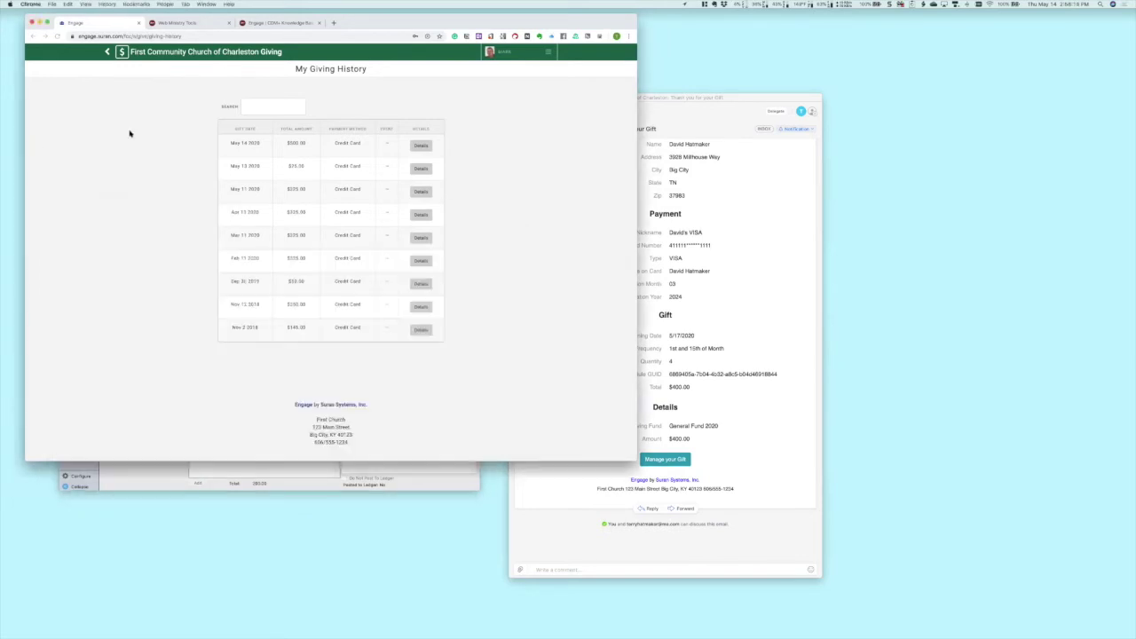
Step: Open the Engage Giving settings in Web Ministry Tools and highlight the Staff Email Addresses label and entry
{"action": "left_click", "coordinate": [191, 25]}
{"action": "left_click", "coordinate": [266, 382]}
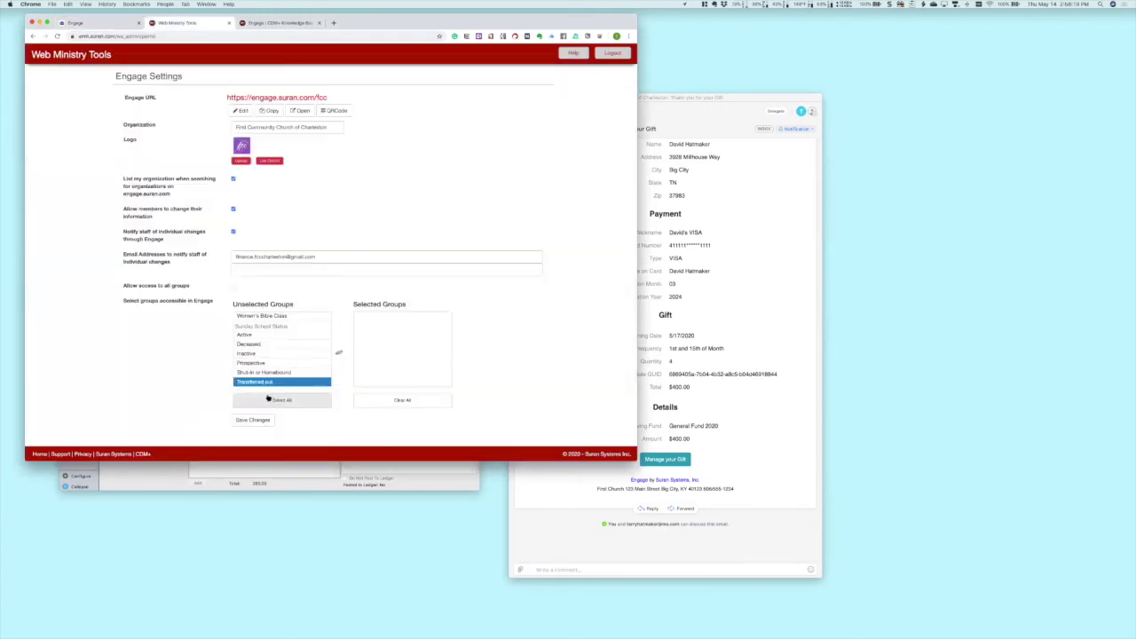
{"action": "key", "text": "Up"}
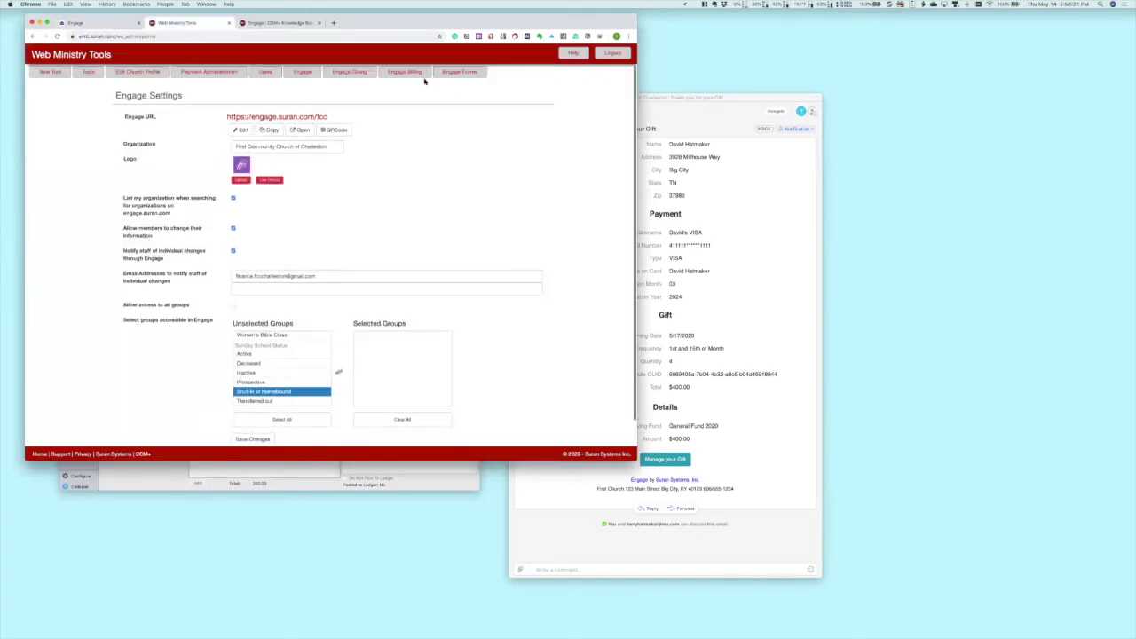
{"action": "left_click", "coordinate": [364, 73]}
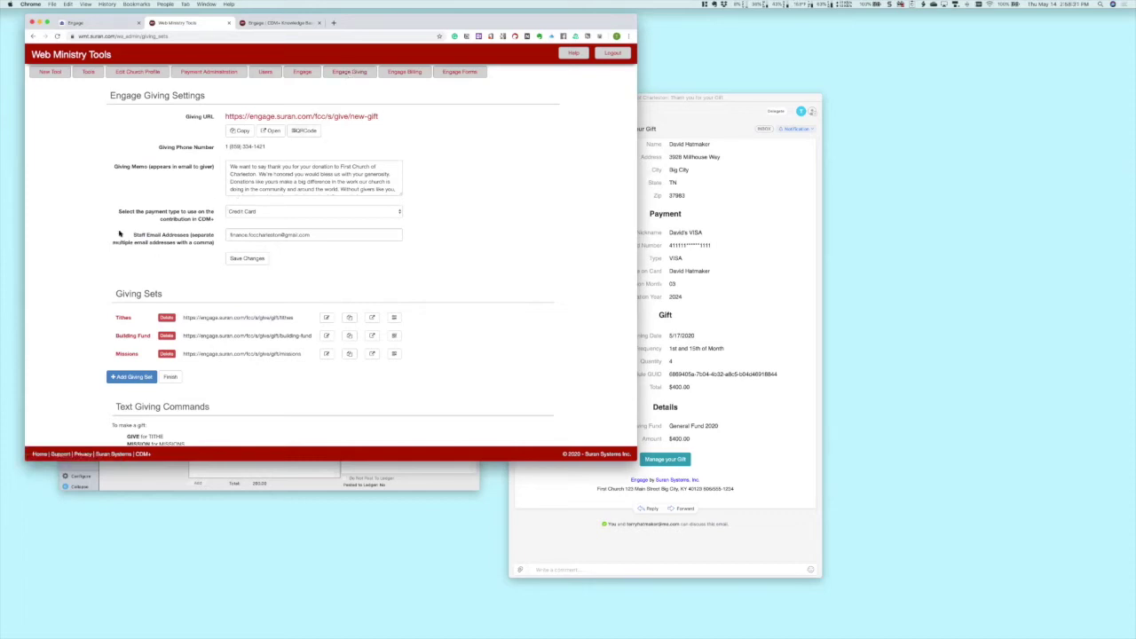
{"action": "left_click_drag", "start_coordinate": [134, 235], "coordinate": [237, 235]}
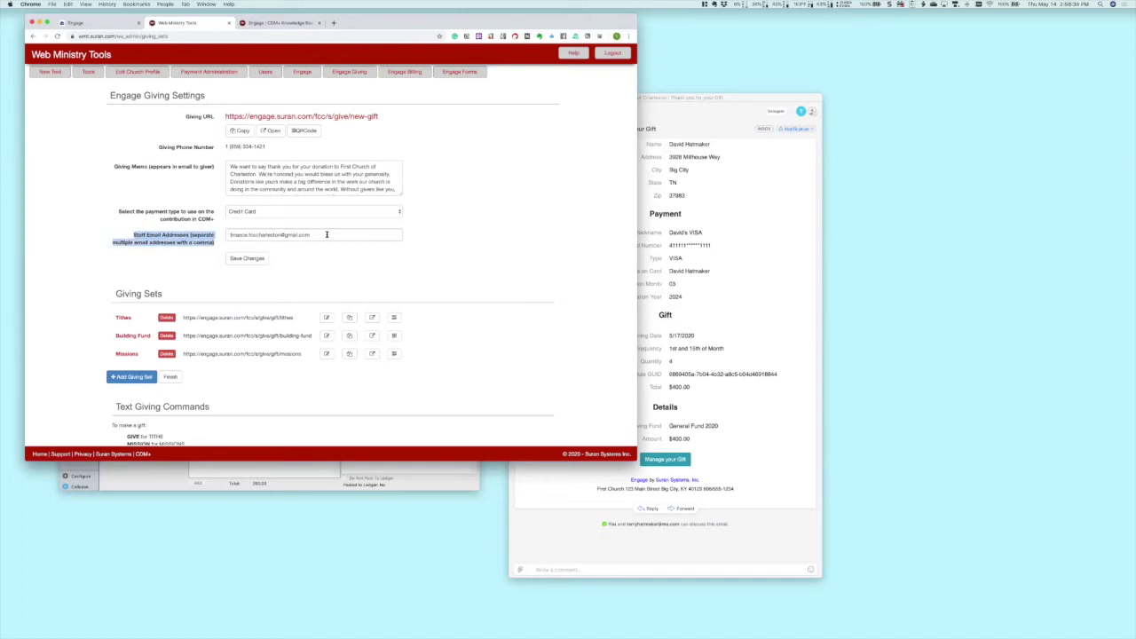
{"action": "left_click_drag", "start_coordinate": [317, 236], "coordinate": [228, 235]}
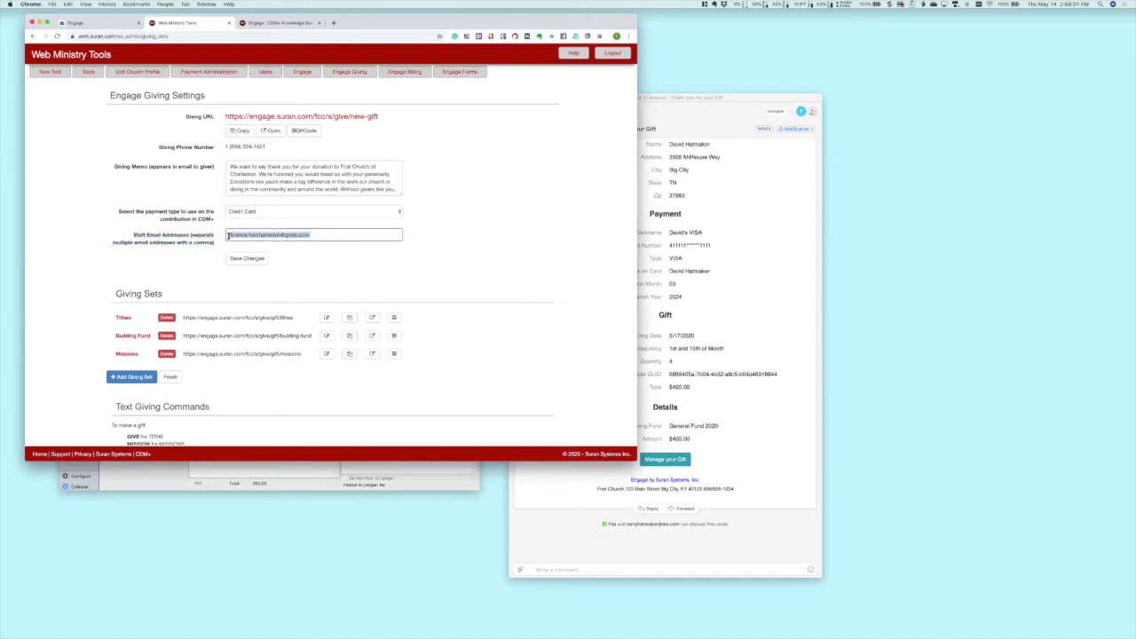
Step: Open the general Engage settings in Web Ministry Tools and highlight the label for email addresses that notify staff of individual changes
{"action": "left_click", "coordinate": [326, 235]}
{"action": "scroll", "coordinate": [337, 178], "scroll_direction": "down", "scroll_amount": 1}
{"action": "scroll", "coordinate": [348, 130], "scroll_direction": "up", "scroll_amount": 1}
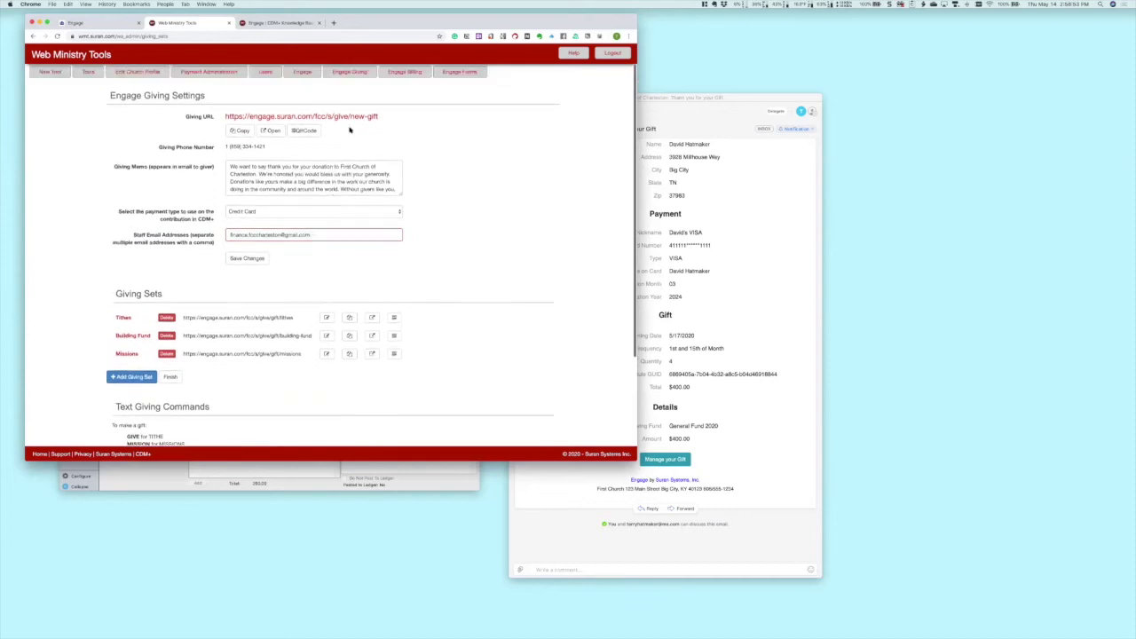
{"action": "left_click", "coordinate": [304, 72]}
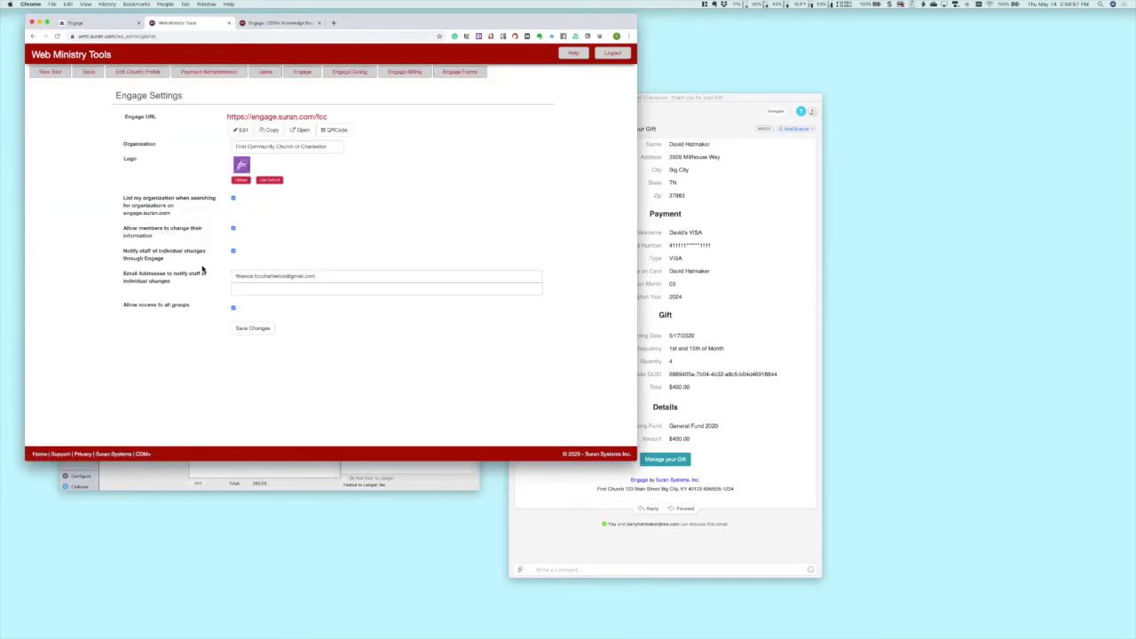
{"action": "left_click_drag", "start_coordinate": [174, 285], "coordinate": [124, 274]}
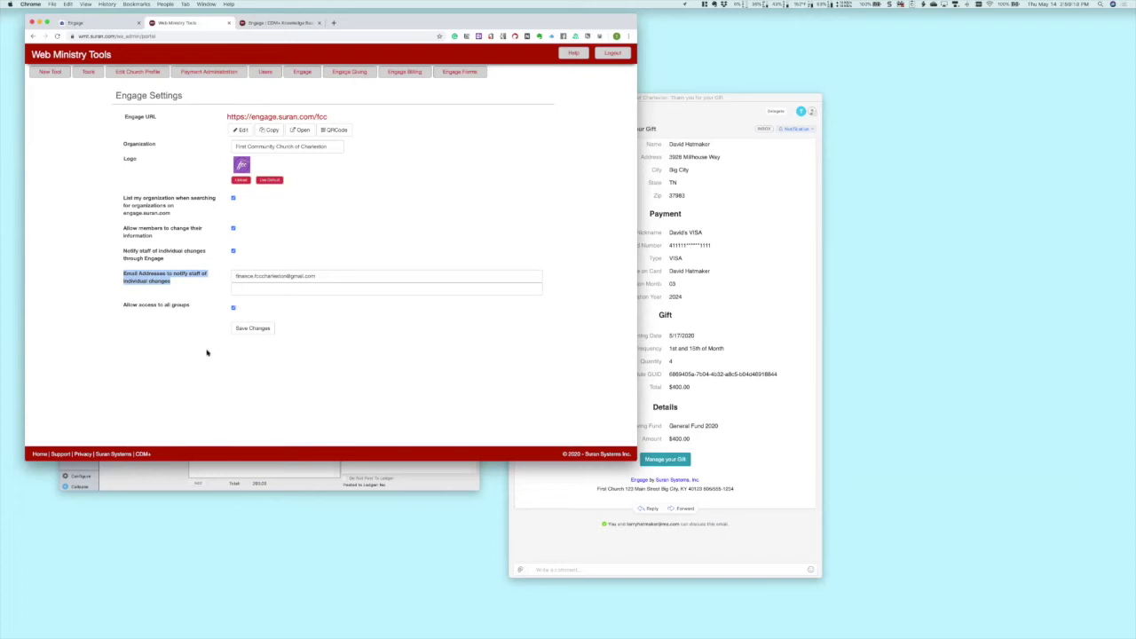
Step: Switch to CDM+ and open the Individual Records window from the Membership program
{"action": "left_click", "coordinate": [127, 478]}
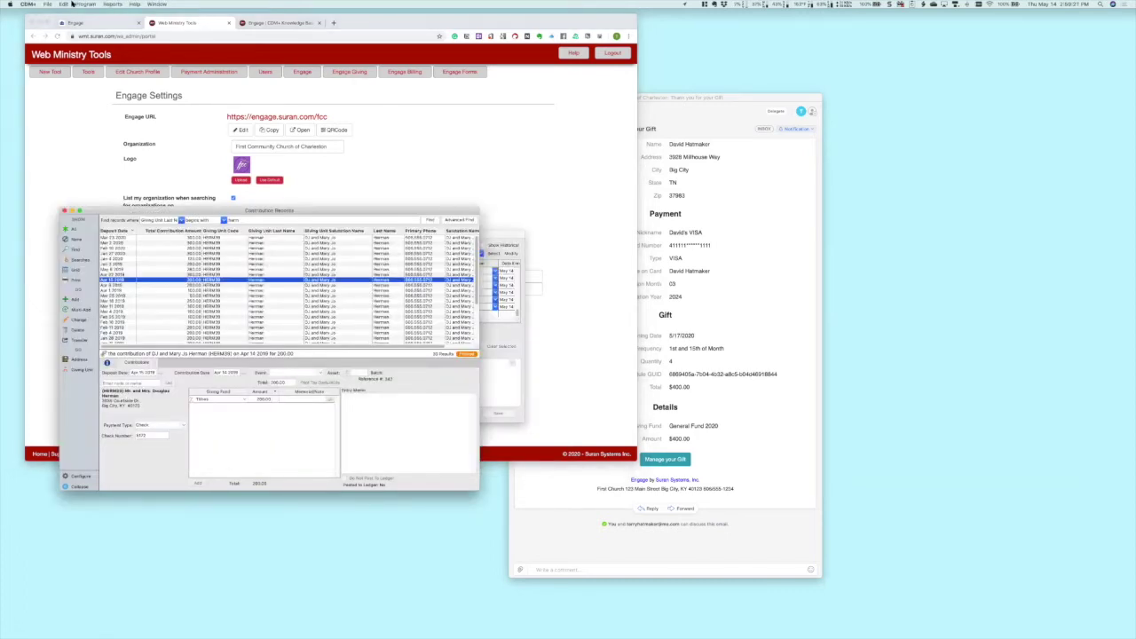
{"action": "left_click", "coordinate": [85, 4]}
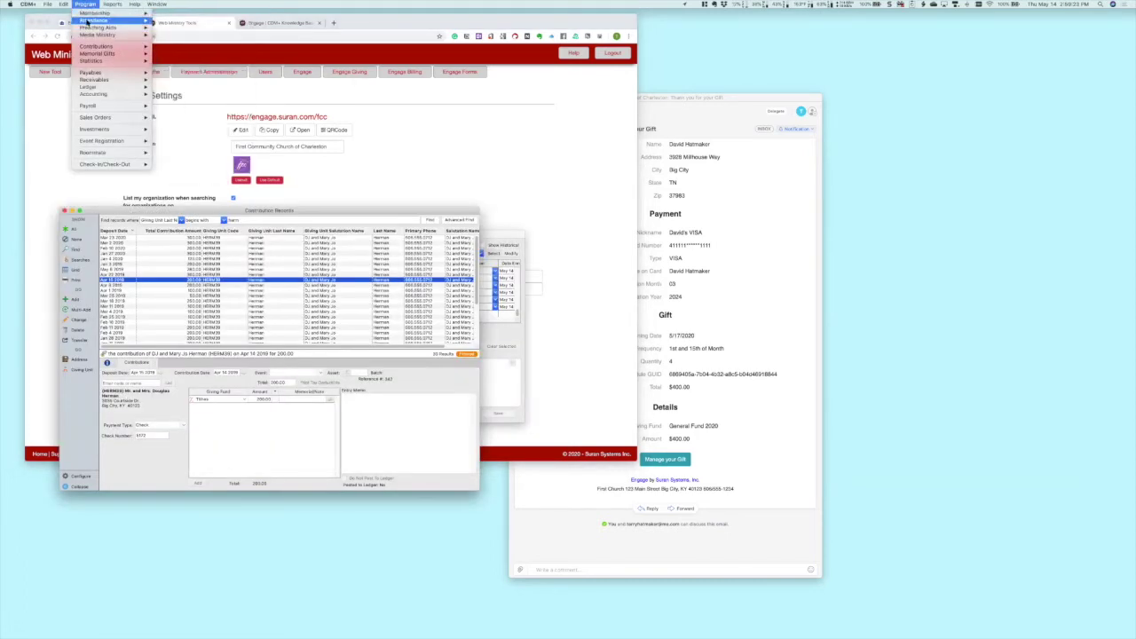
{"action": "mouse_move", "coordinate": [91, 15]}
{"action": "left_click", "coordinate": [182, 74]}
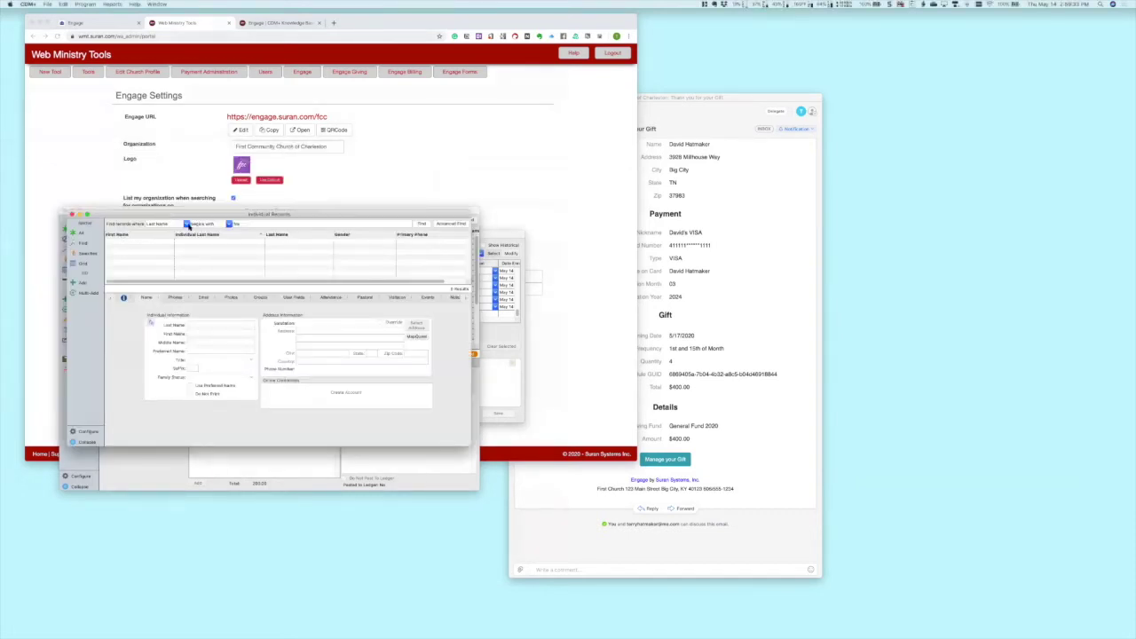
Step: Find individual records whose individual Source begins with "engage", enlarge the window upward, and look through the matching records
{"action": "left_click", "coordinate": [164, 224]}
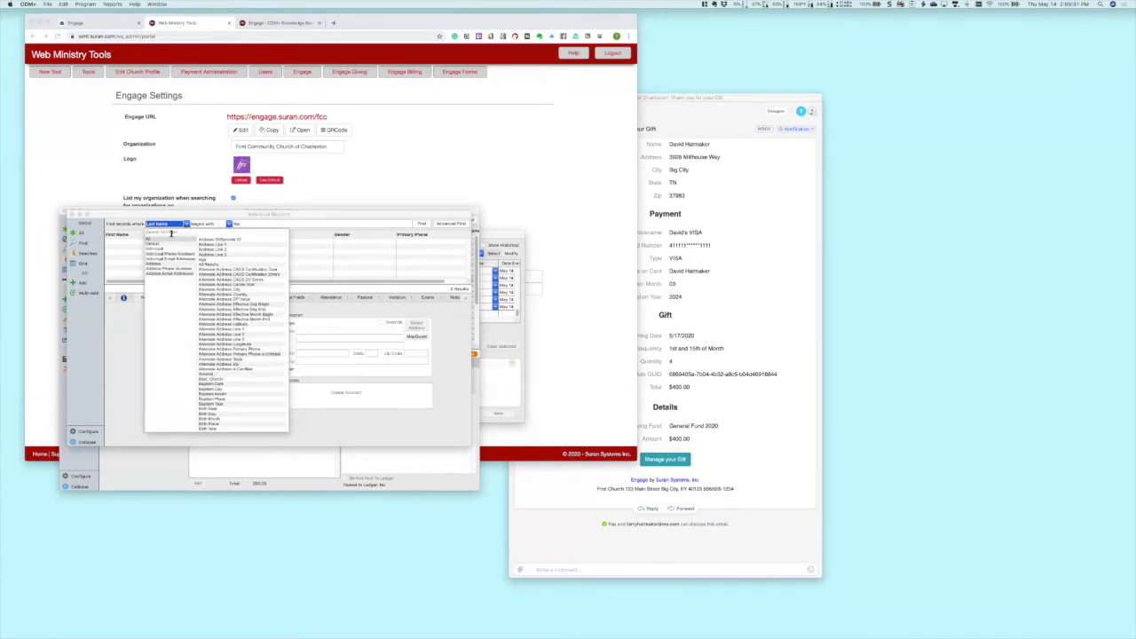
{"action": "type", "text": "street"}
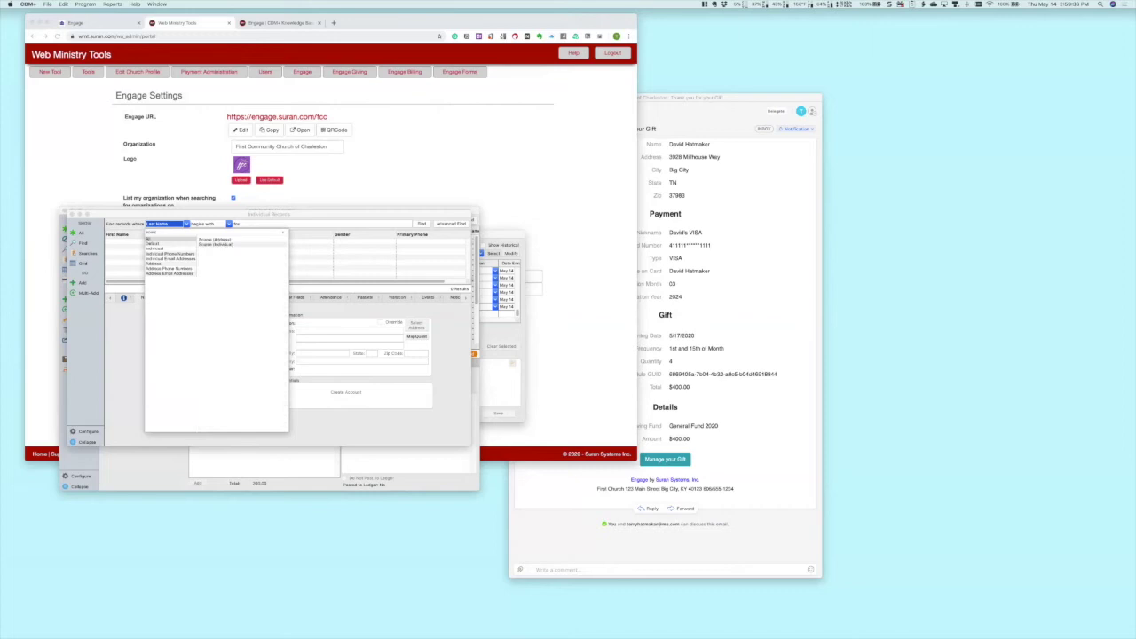
{"action": "left_click", "coordinate": [203, 245]}
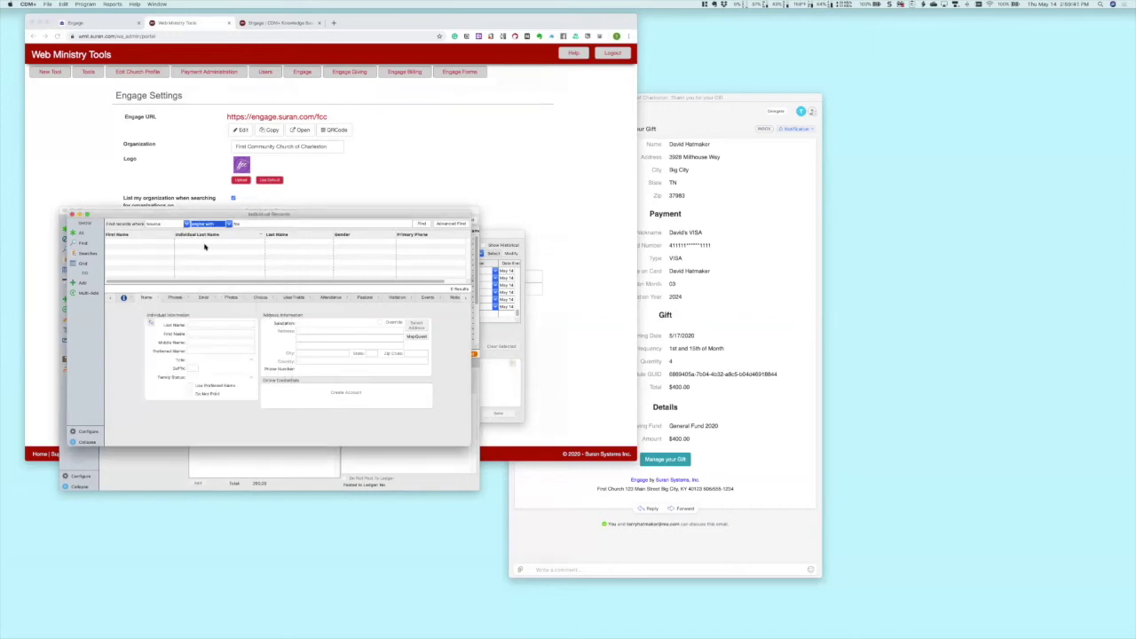
{"action": "left_click", "coordinate": [238, 224]}
{"action": "type", "text": "we"}
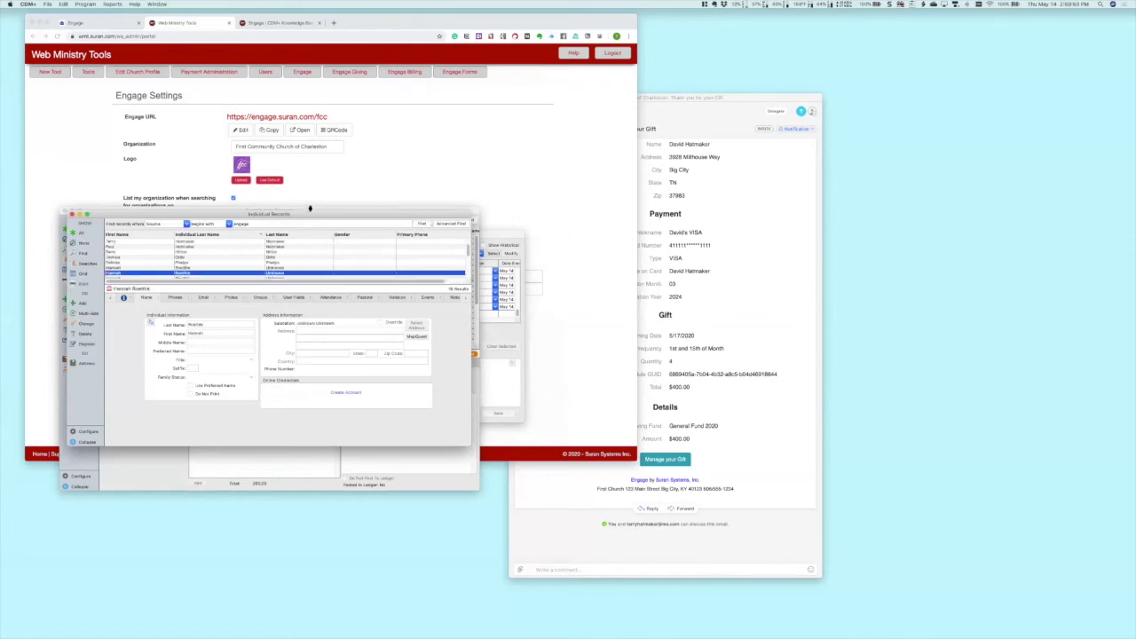
{"action": "left_click_drag", "start_coordinate": [310, 211], "coordinate": [309, 178]}
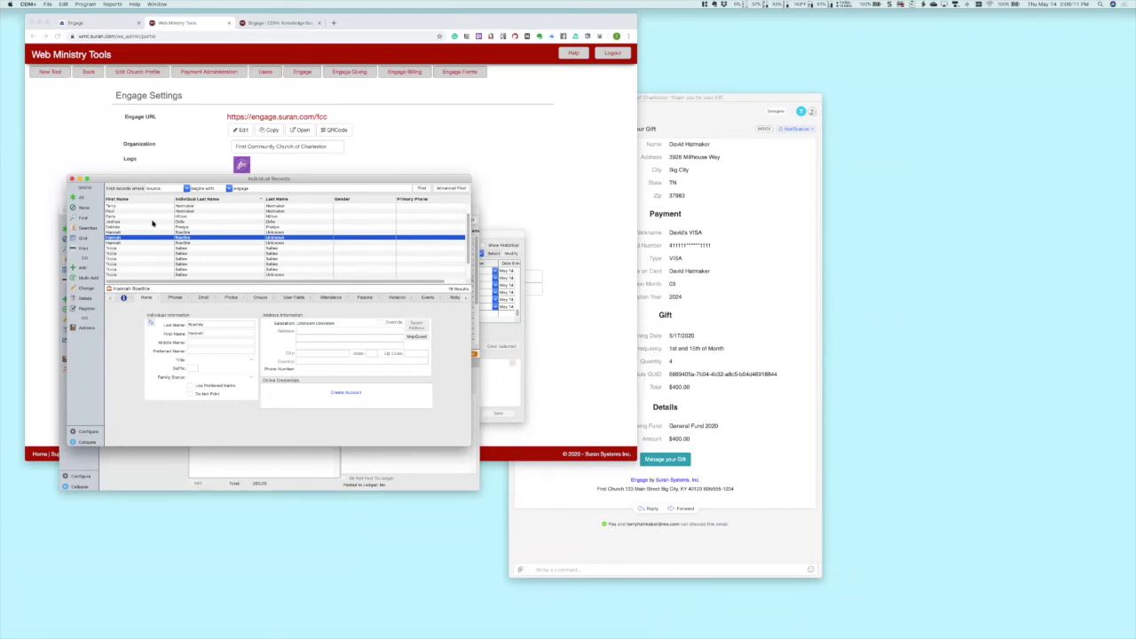
{"action": "scroll", "coordinate": [223, 299], "scroll_direction": "right", "scroll_amount": 5}
{"action": "scroll", "coordinate": [224, 299], "scroll_direction": "left", "scroll_amount": 5}
Step: Open Giving Unit Records from the Contributions program, enlarge its window, and list all giving units
{"action": "left_click", "coordinate": [84, 5]}
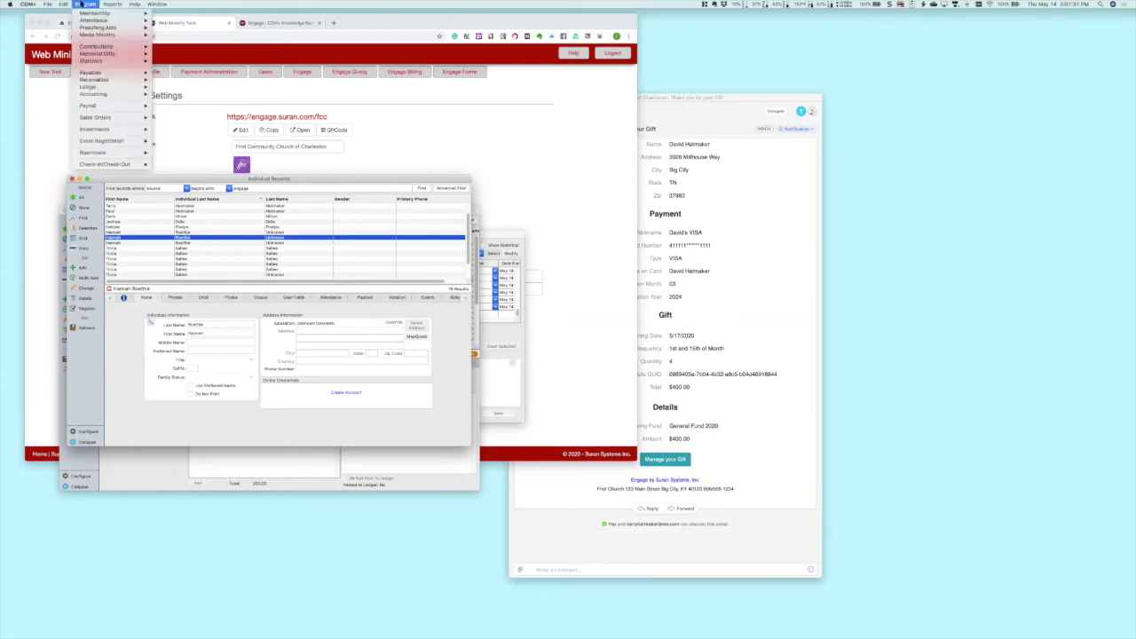
{"action": "left_click", "coordinate": [79, 4]}
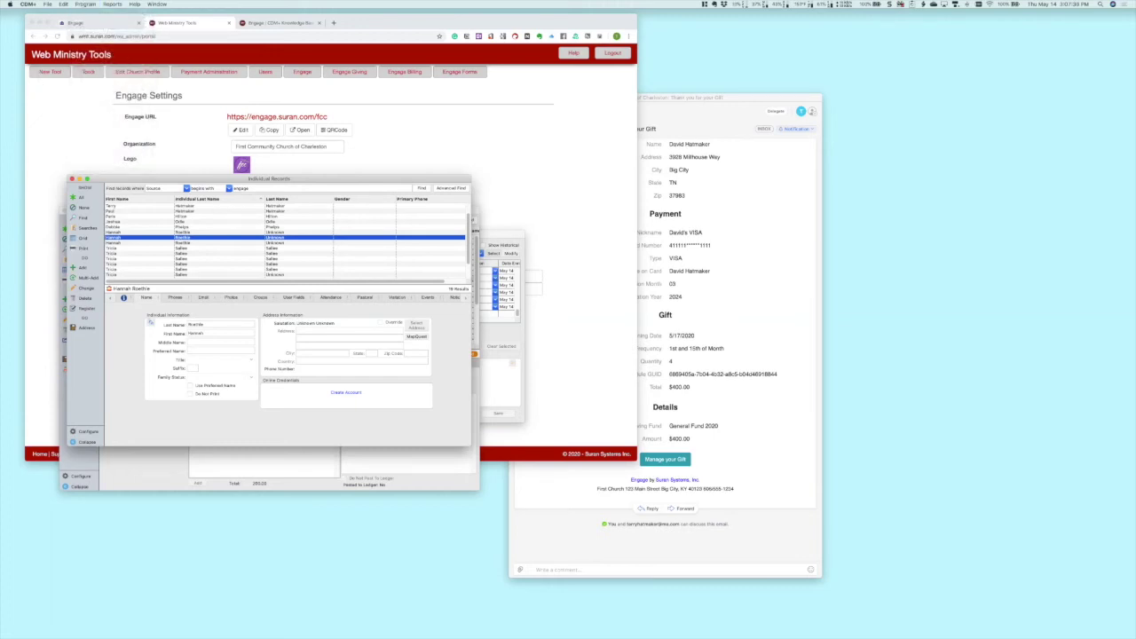
{"action": "left_click", "coordinate": [87, 4]}
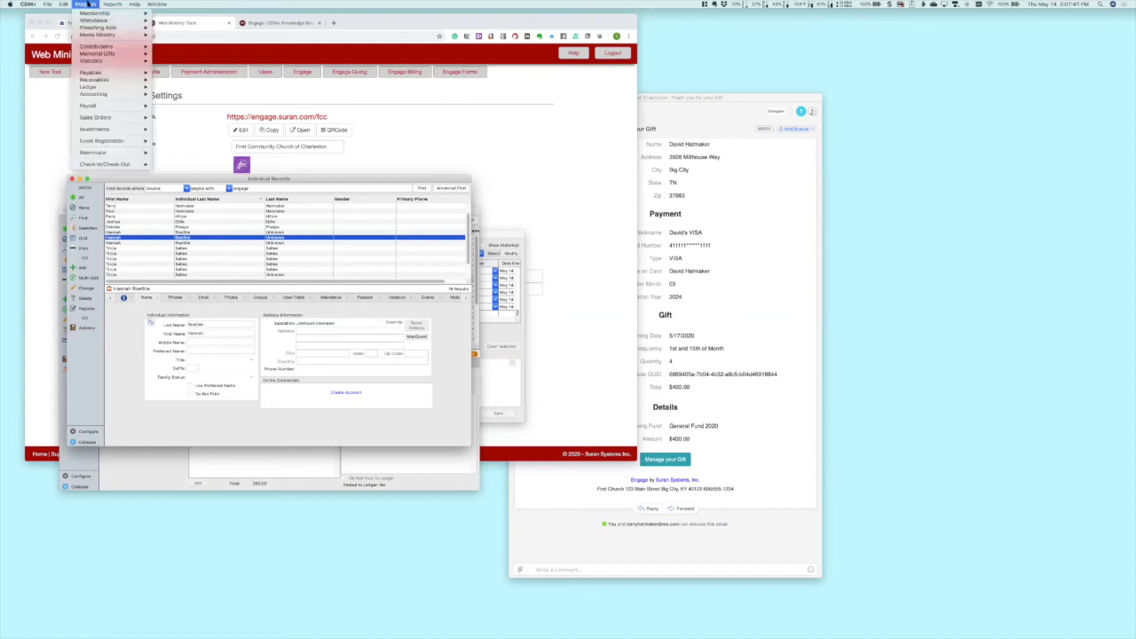
{"action": "mouse_move", "coordinate": [98, 46]}
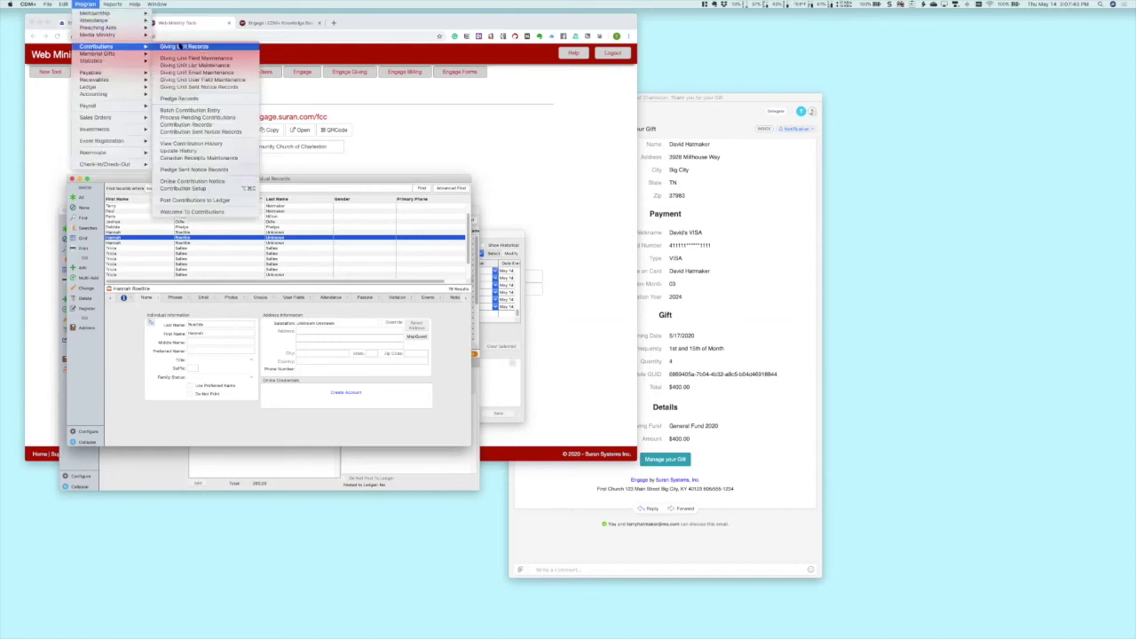
{"action": "left_click", "coordinate": [182, 46]}
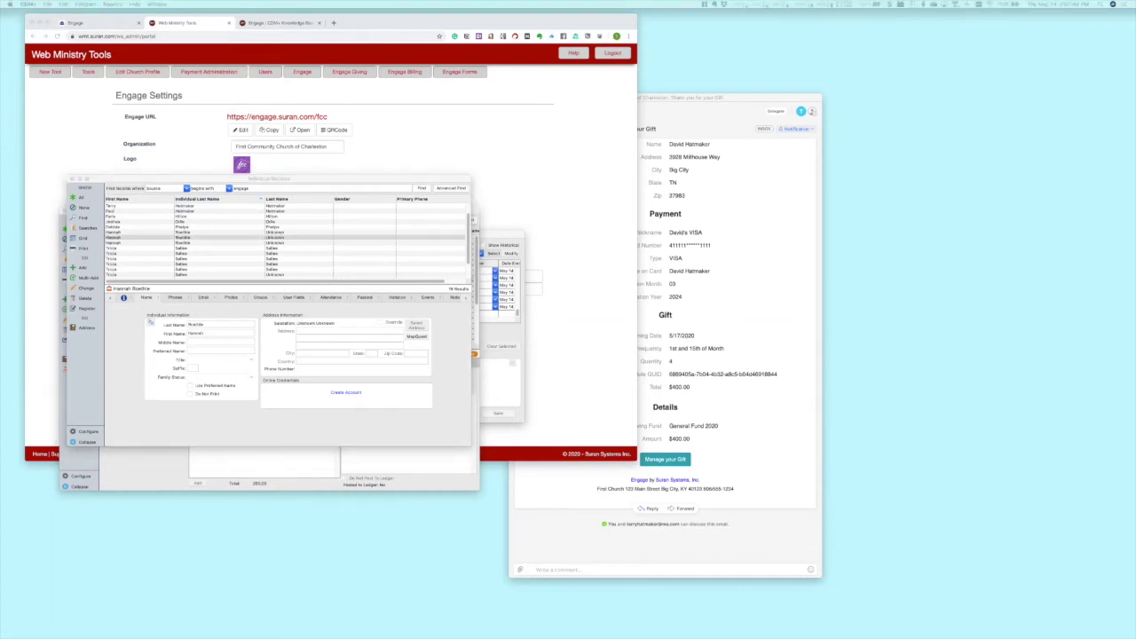
{"action": "left_click_drag", "start_coordinate": [471, 415], "coordinate": [614, 467]}
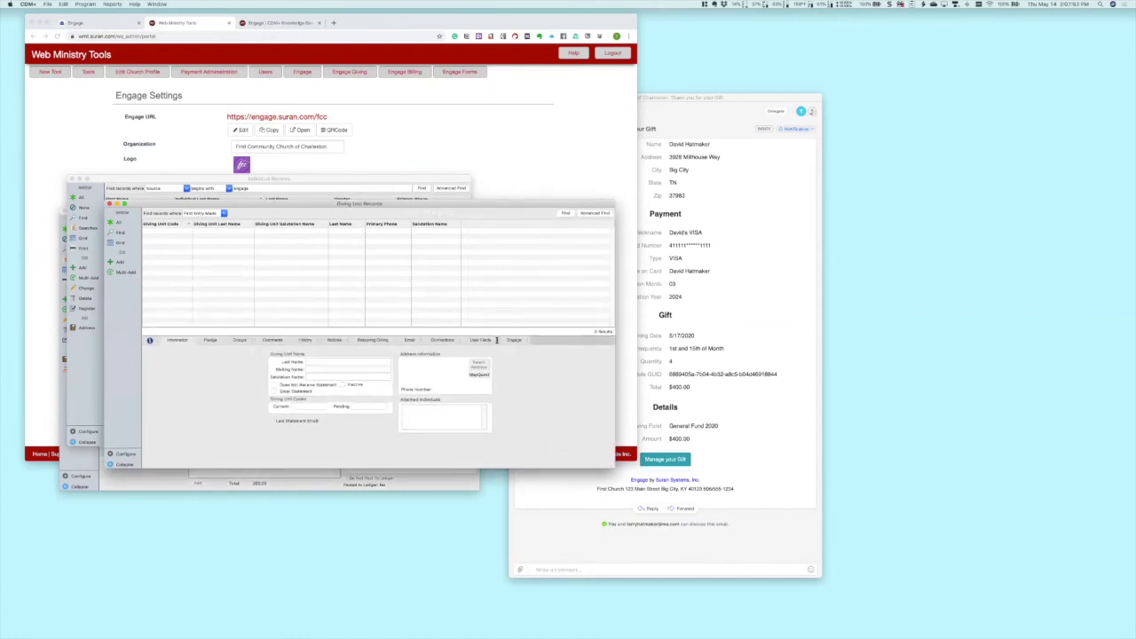
{"action": "left_click", "coordinate": [119, 222]}
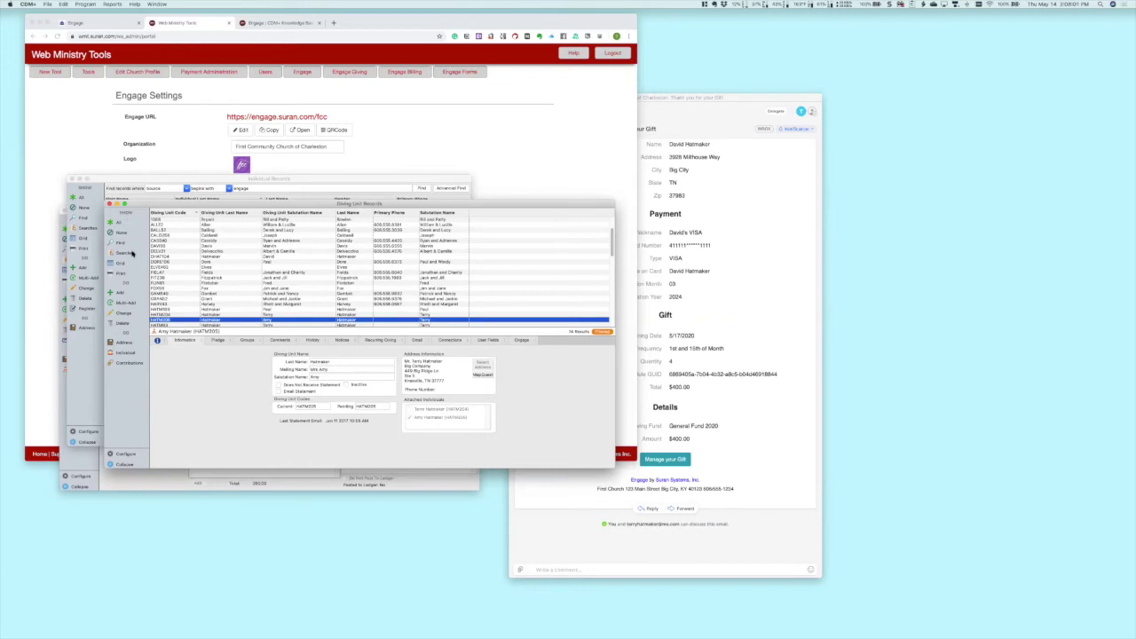
Step: Find the giving unit whose Giving Unit Last Name begins with the member's surname and view its Engage details
{"action": "left_click", "coordinate": [132, 253]}
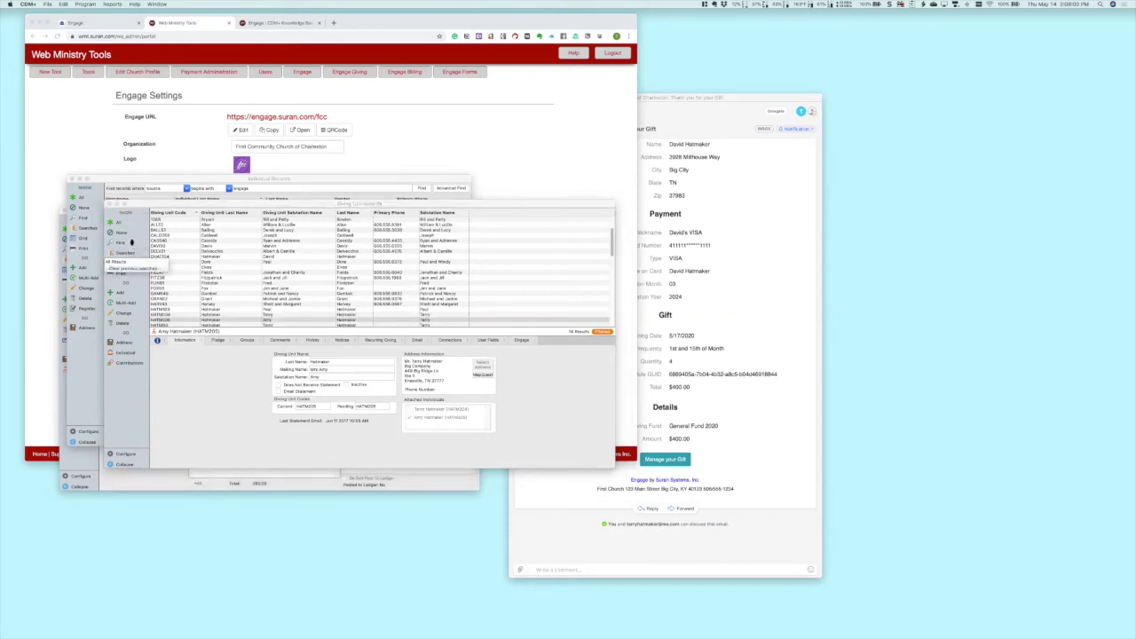
{"action": "left_click", "coordinate": [133, 243]}
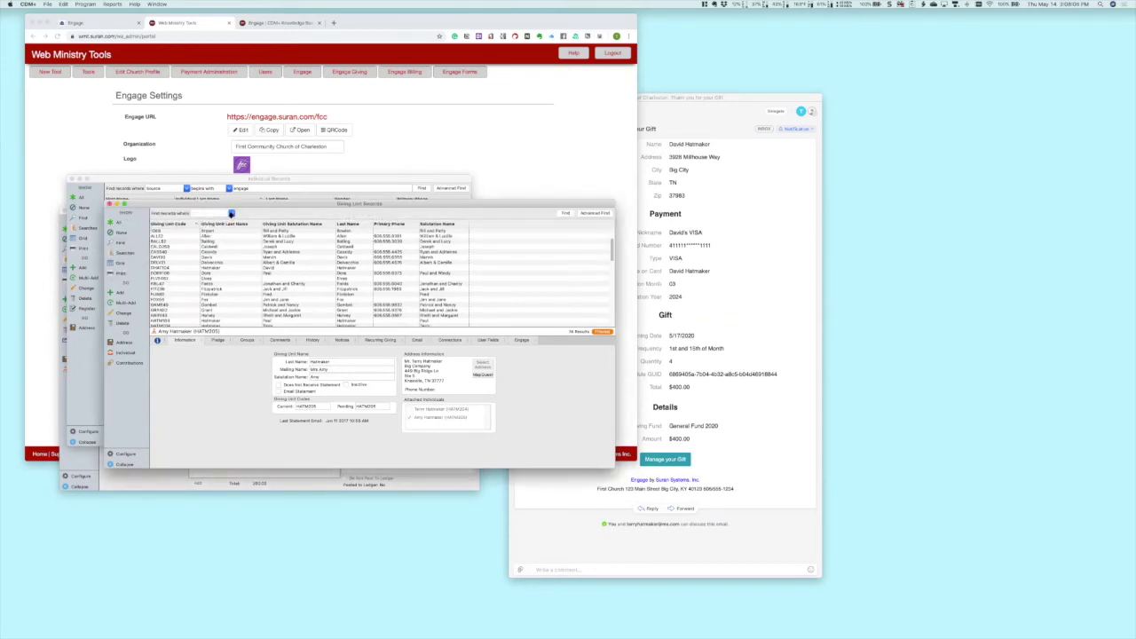
{"action": "left_click", "coordinate": [223, 218]}
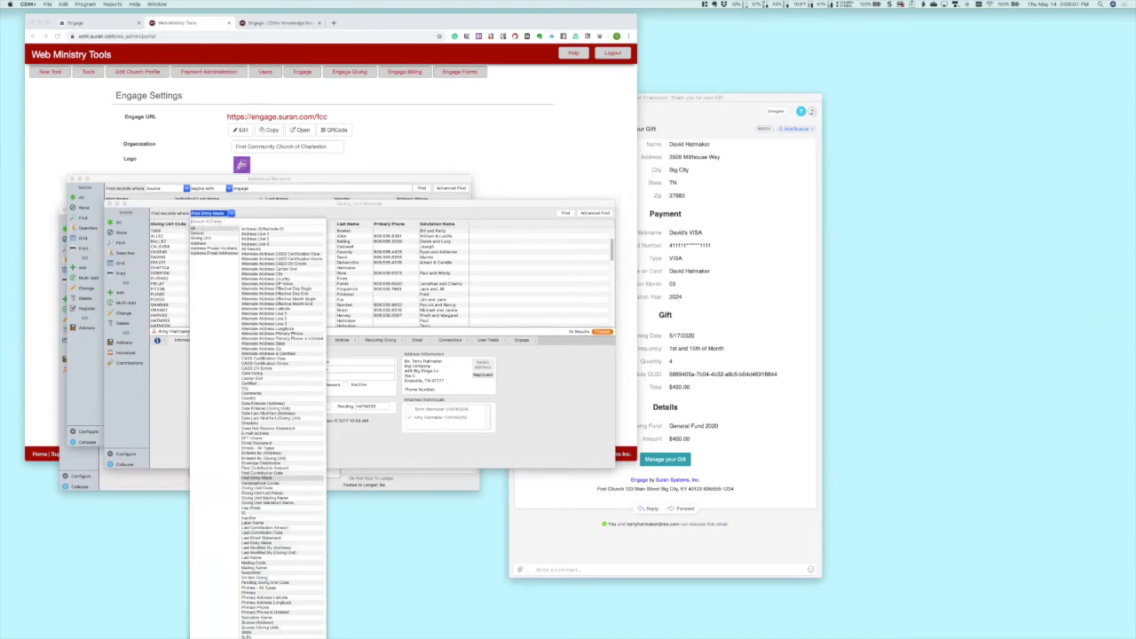
{"action": "type", "text": "las"}
{"action": "key", "text": "Down"}
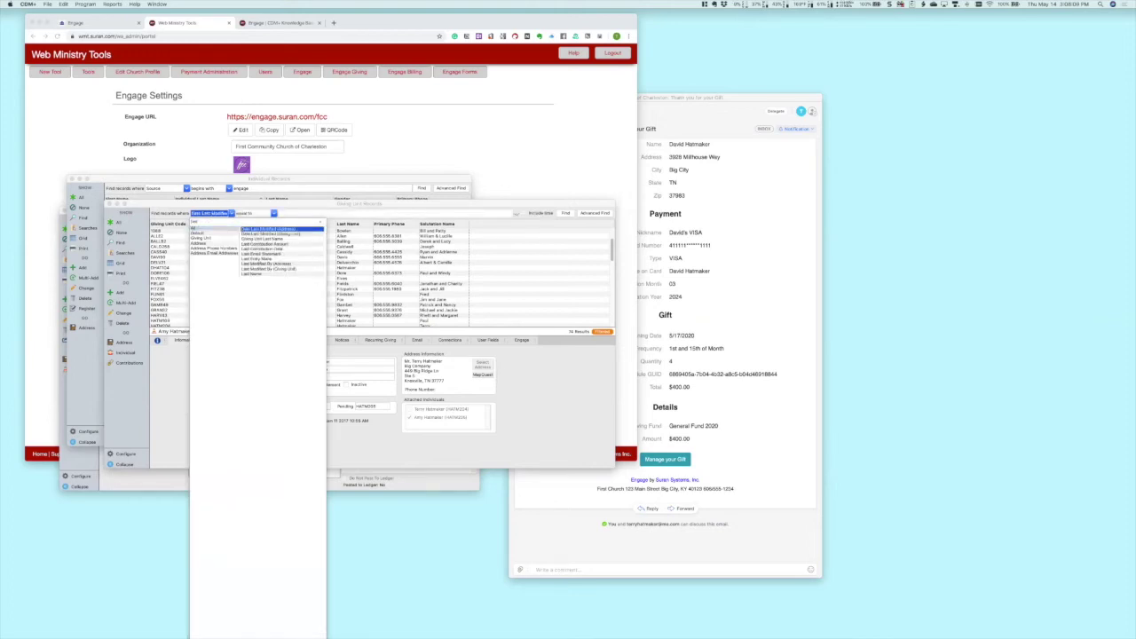
{"action": "key", "text": "Down"}
{"action": "key", "text": "Down"}
{"action": "key", "text": "Return"}
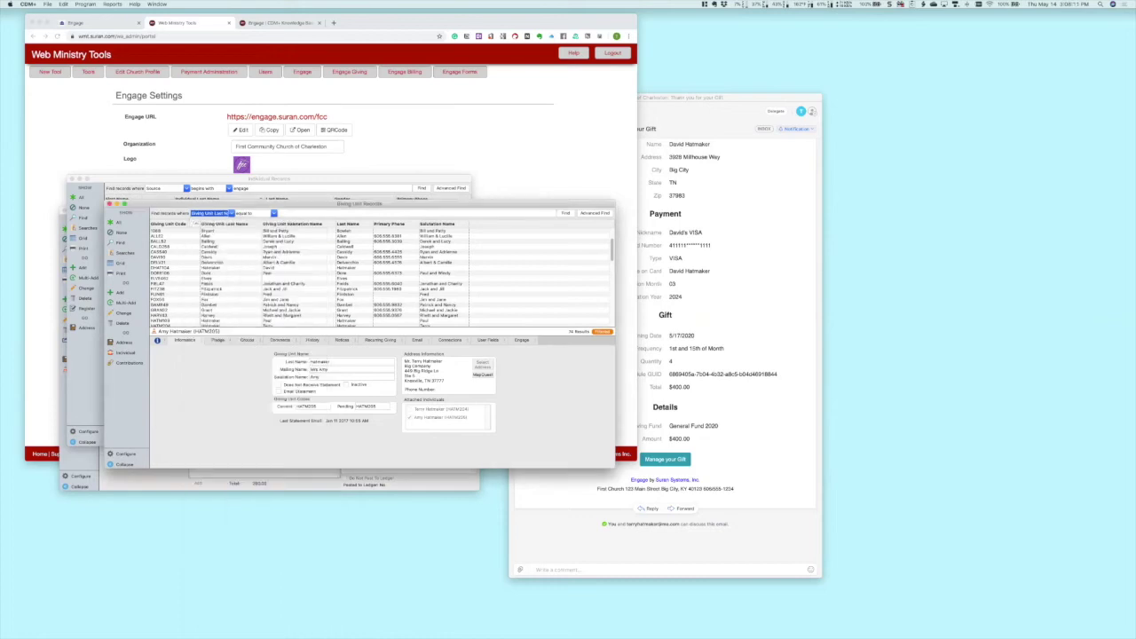
{"action": "key", "text": "Down"}
{"action": "key", "text": "Down"}
{"action": "key", "text": "Return"}
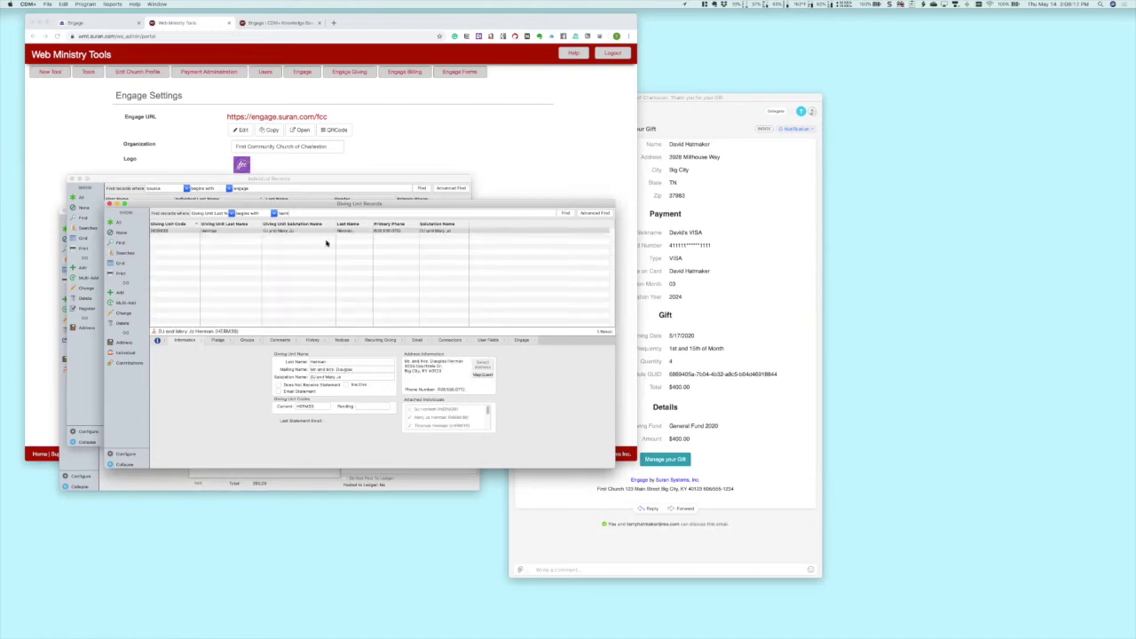
{"action": "left_click", "coordinate": [523, 341]}
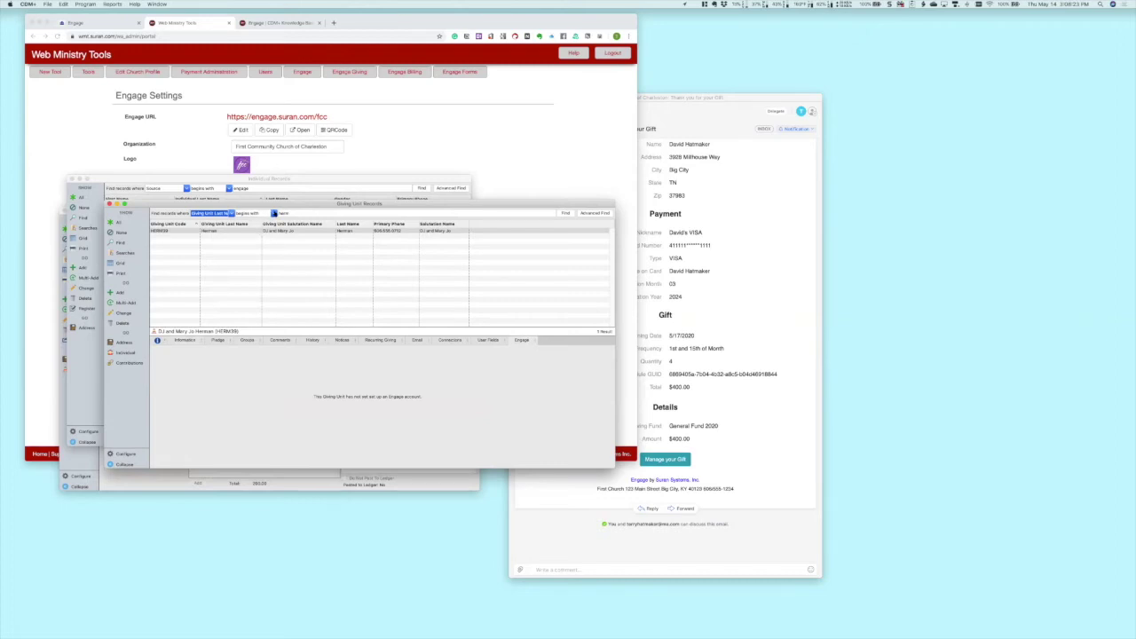
Step: Find a second giving unit by another family's surname and enlarge the Engage details area of its record
{"action": "left_click", "coordinate": [290, 214]}
{"action": "left_click_drag", "start_coordinate": [535, 341], "coordinate": [534, 304]}
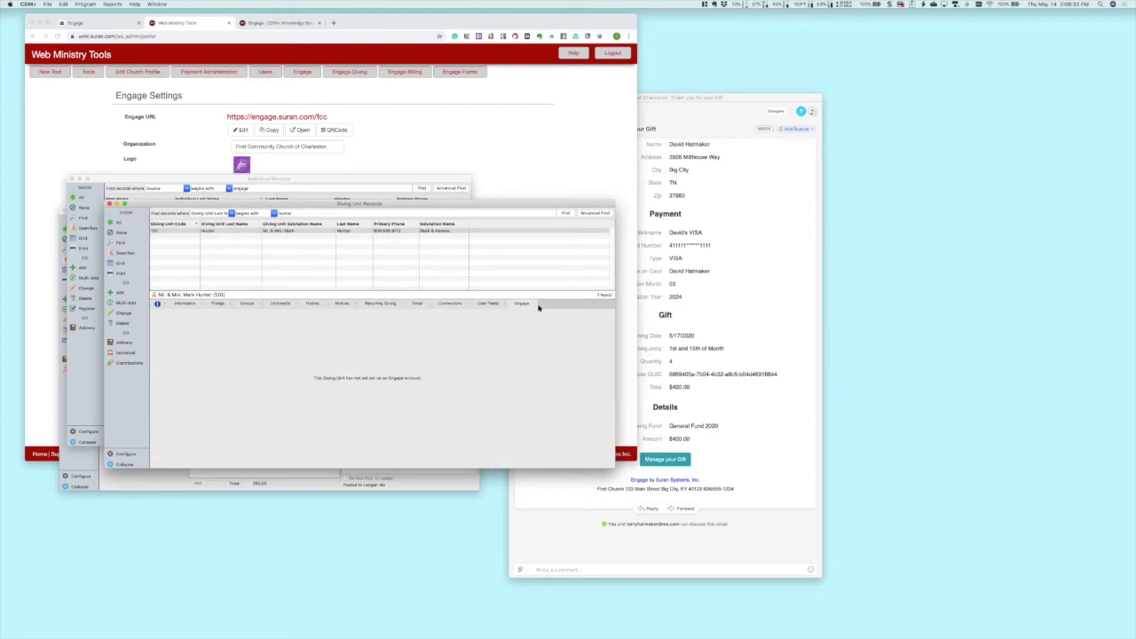
{"action": "left_click", "coordinate": [203, 230]}
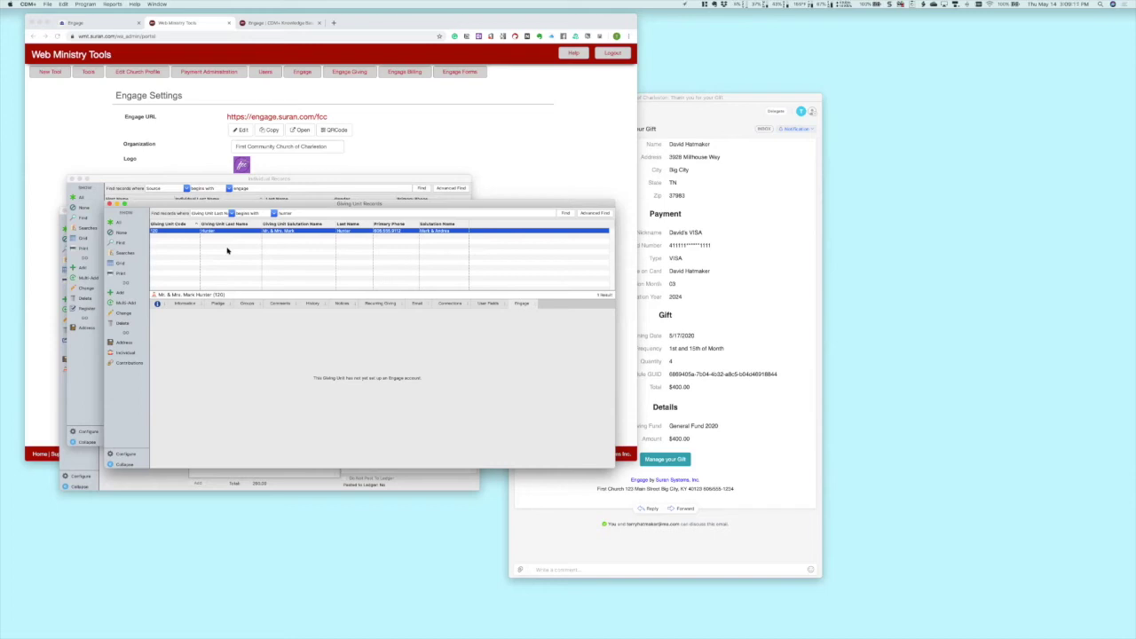
Step: Switch to Chrome and open docs.cdmplus.com in a new browser tab
{"action": "left_click", "coordinate": [98, 143]}
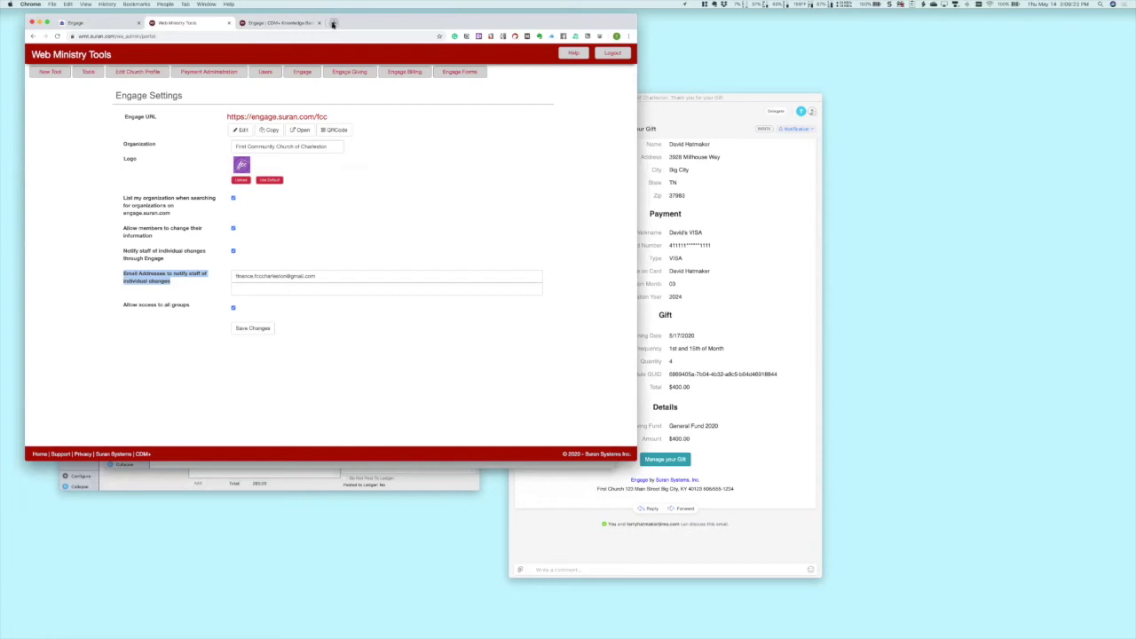
{"action": "left_click", "coordinate": [334, 23]}
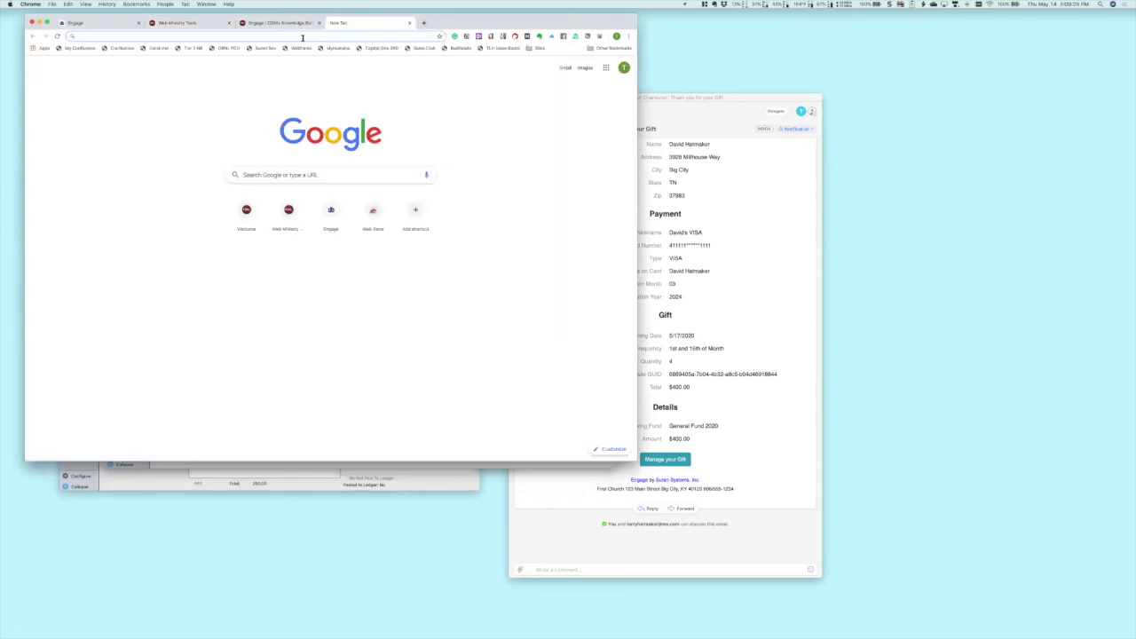
{"action": "type", "text": "docs.s"}
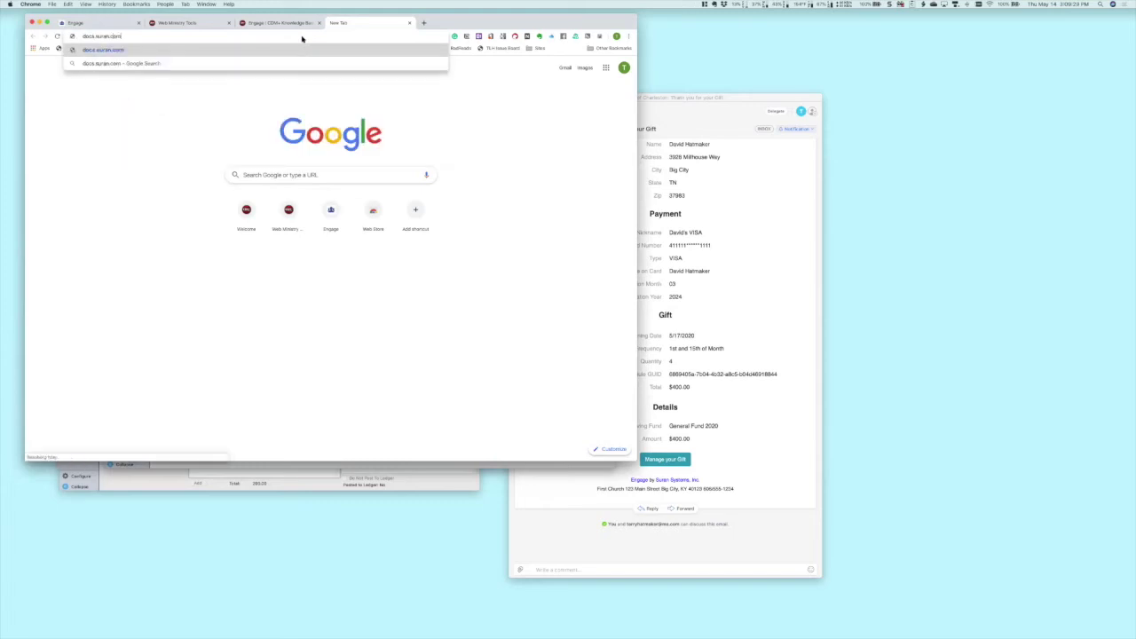
{"action": "key", "text": "BackSpace"}
{"action": "type", "text": "cdmplus.com"}
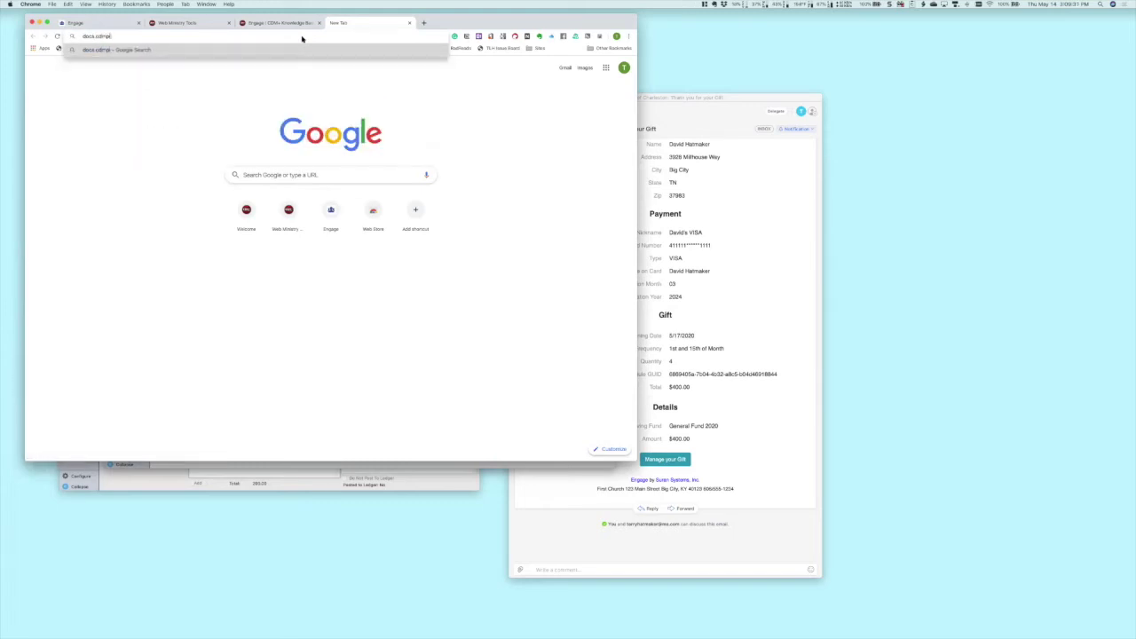
{"action": "key", "text": "Return"}
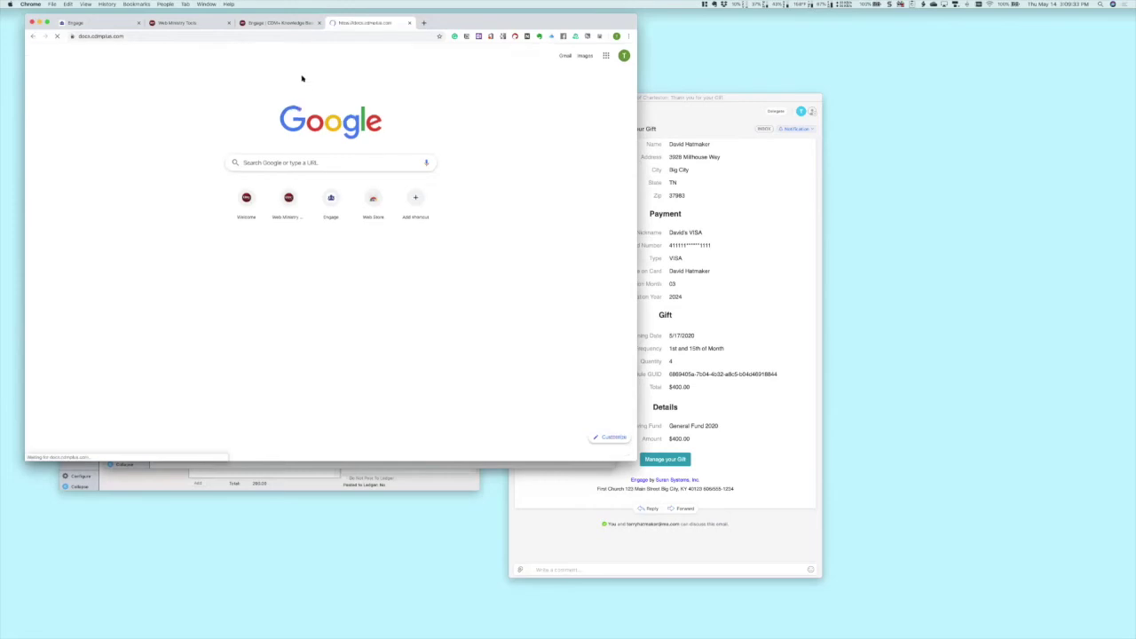
Step: View the Guide to Engage Giving topic and return to the documentation home page
{"action": "scroll", "coordinate": [215, 276], "scroll_direction": "down", "scroll_amount": 3}
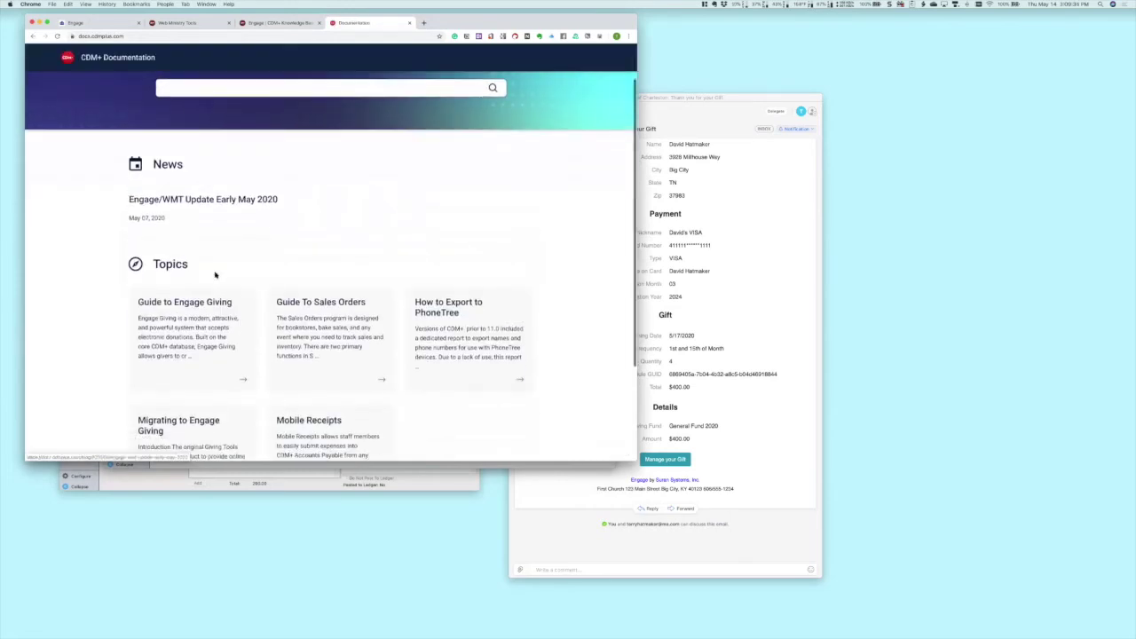
{"action": "left_click", "coordinate": [189, 265]}
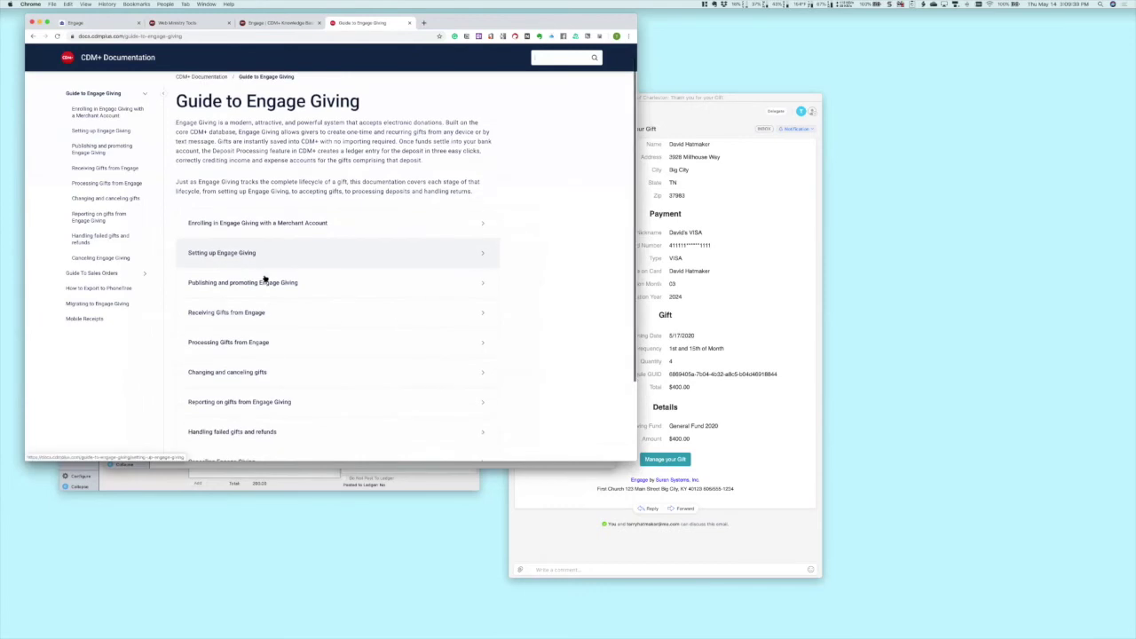
{"action": "scroll", "coordinate": [264, 278], "scroll_direction": "left", "scroll_amount": 5}
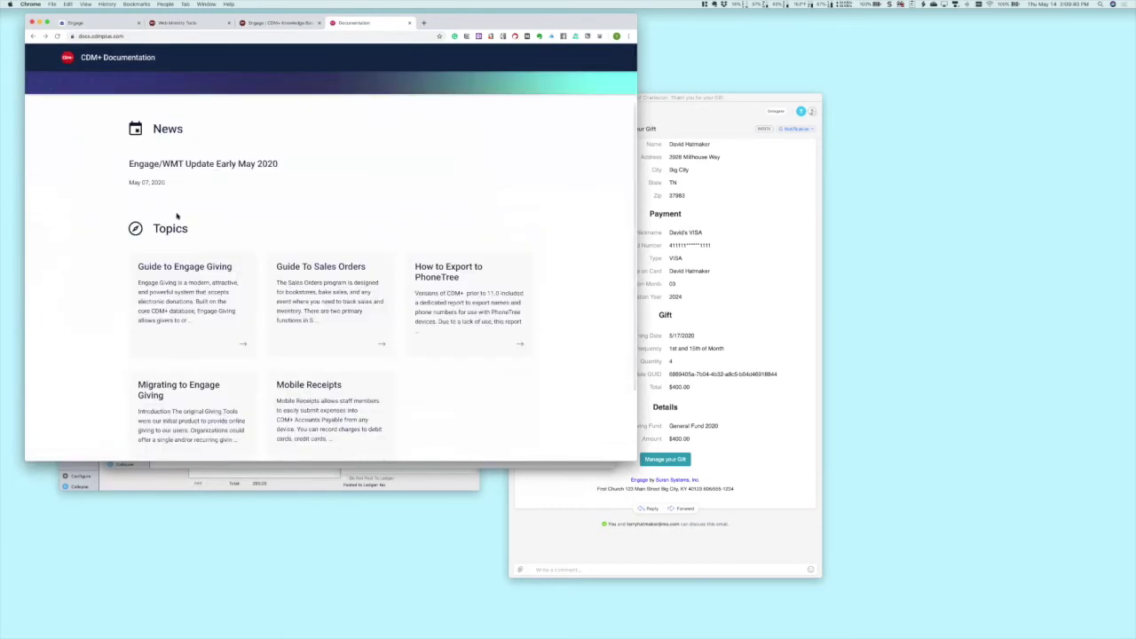
Step: Open the Engage/WMT Update Early May 2020 news post and read through all of its sections to the end
{"action": "left_click", "coordinate": [163, 162]}
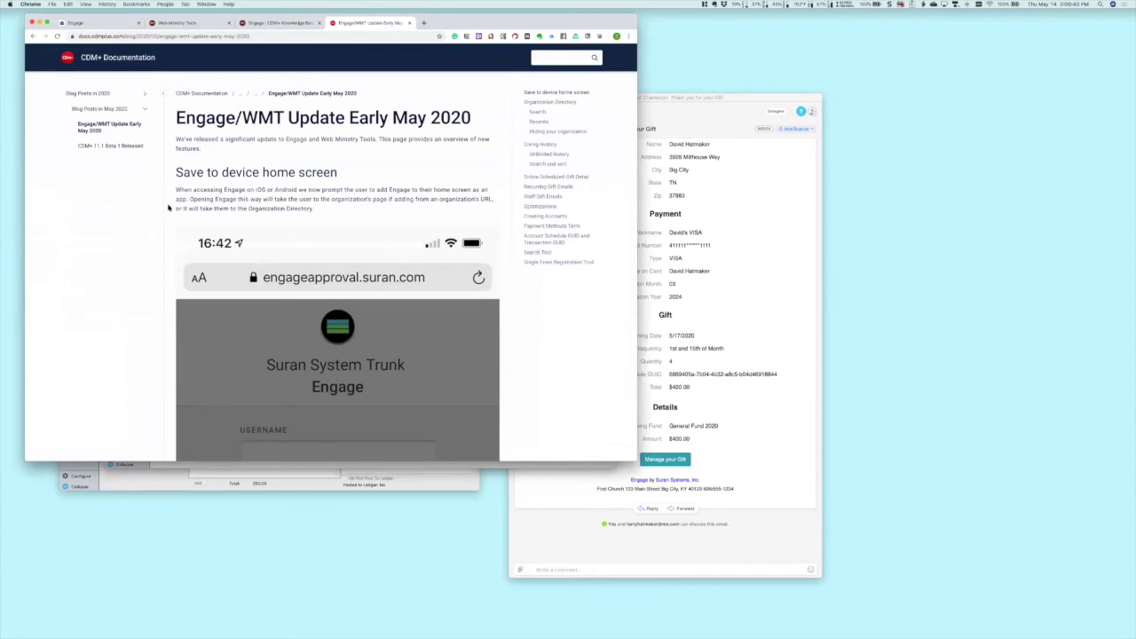
{"action": "scroll", "coordinate": [170, 206], "scroll_direction": "down", "scroll_amount": 5}
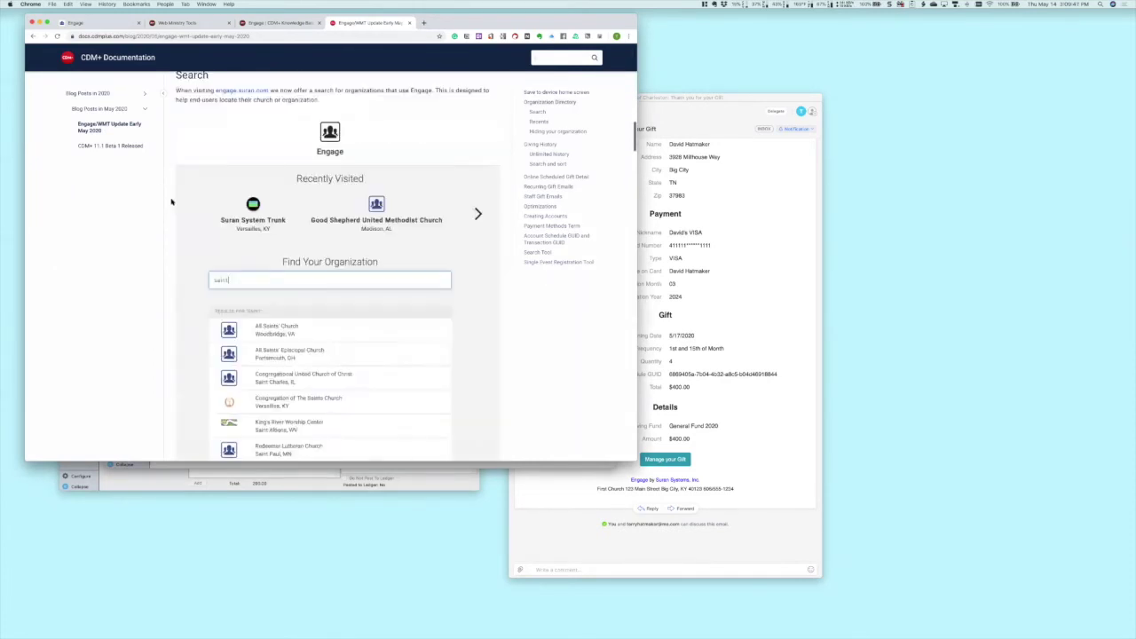
{"action": "scroll", "coordinate": [172, 201], "scroll_direction": "down", "scroll_amount": 10}
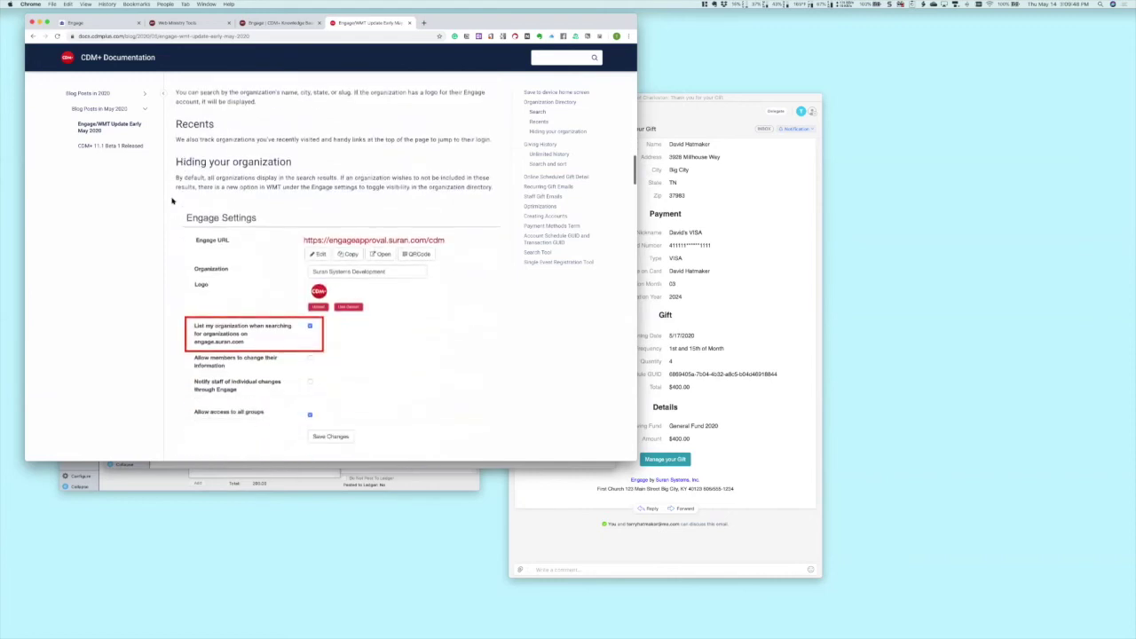
{"action": "scroll", "coordinate": [172, 200], "scroll_direction": "down", "scroll_amount": 10}
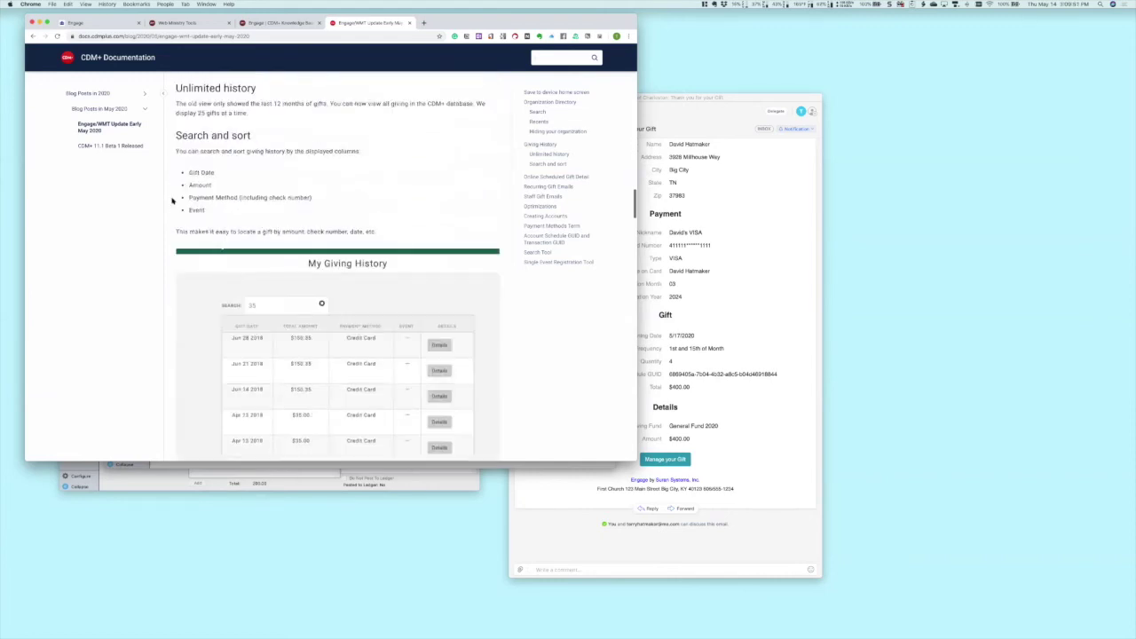
{"action": "scroll", "coordinate": [172, 201], "scroll_direction": "down", "scroll_amount": 10}
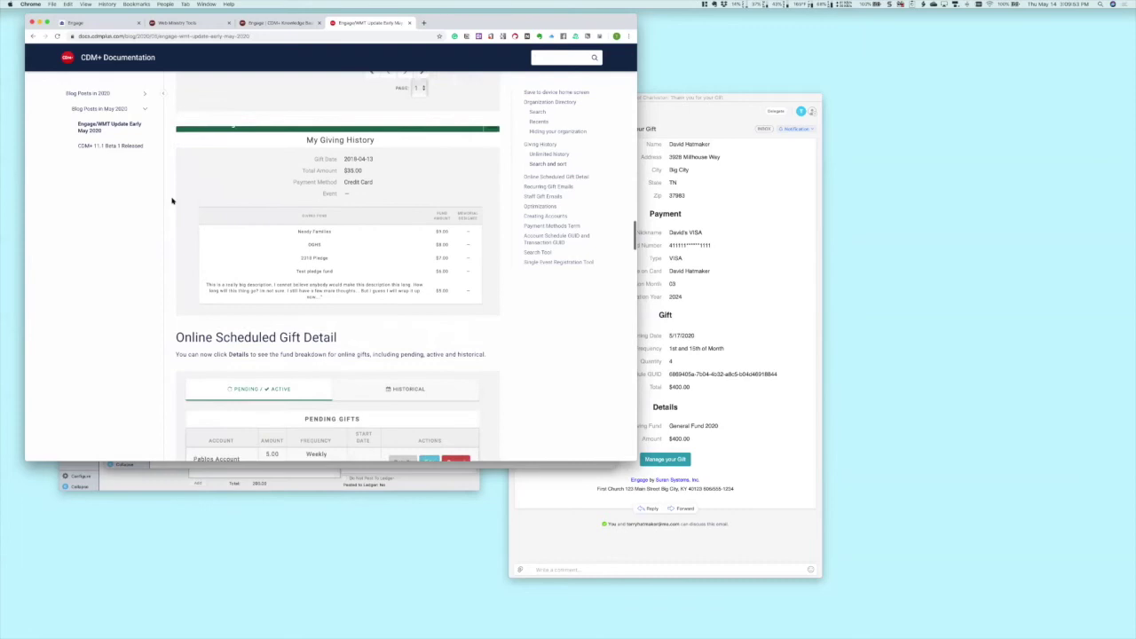
{"action": "scroll", "coordinate": [173, 201], "scroll_direction": "down", "scroll_amount": 10}
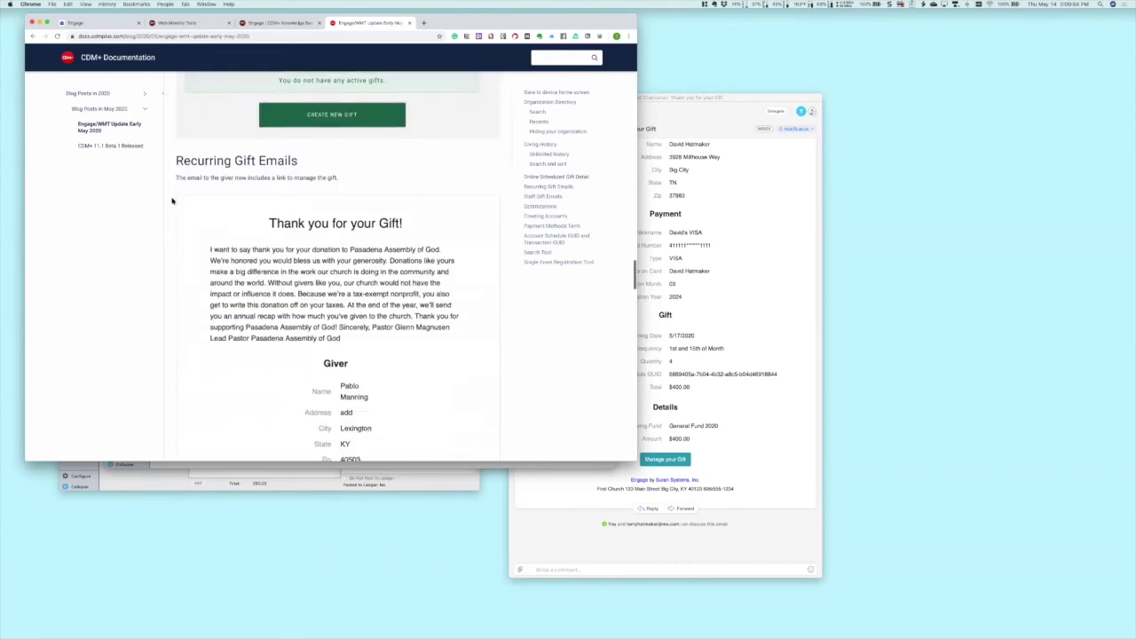
{"action": "scroll", "coordinate": [172, 201], "scroll_direction": "down", "scroll_amount": 3}
{"action": "scroll", "coordinate": [172, 201], "scroll_direction": "down", "scroll_amount": 8}
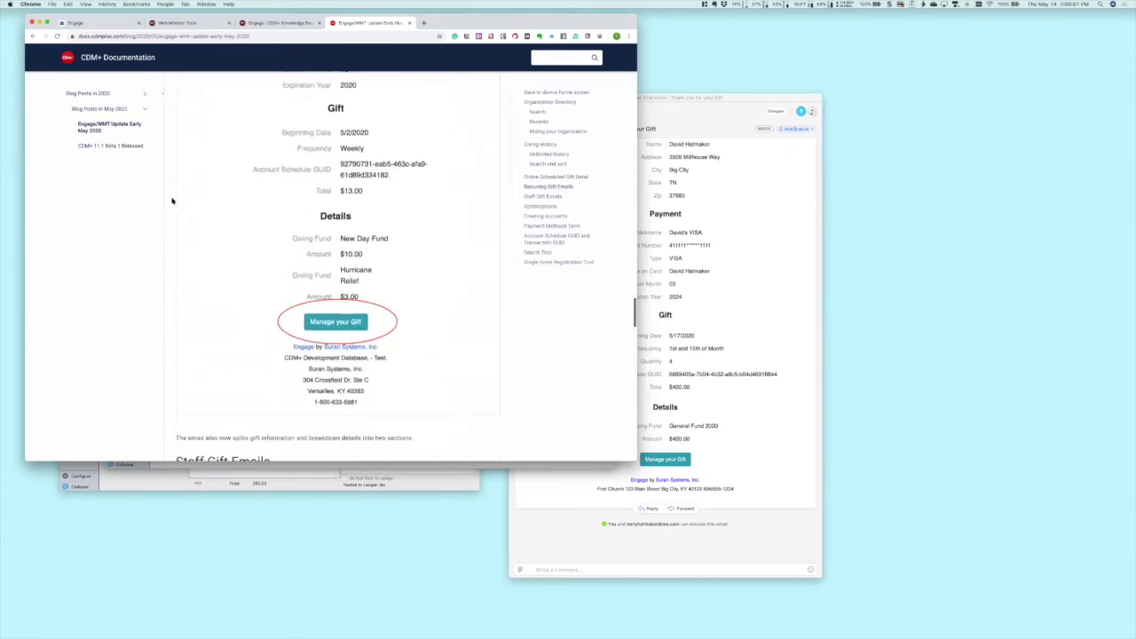
{"action": "scroll", "coordinate": [172, 200], "scroll_direction": "down", "scroll_amount": 8}
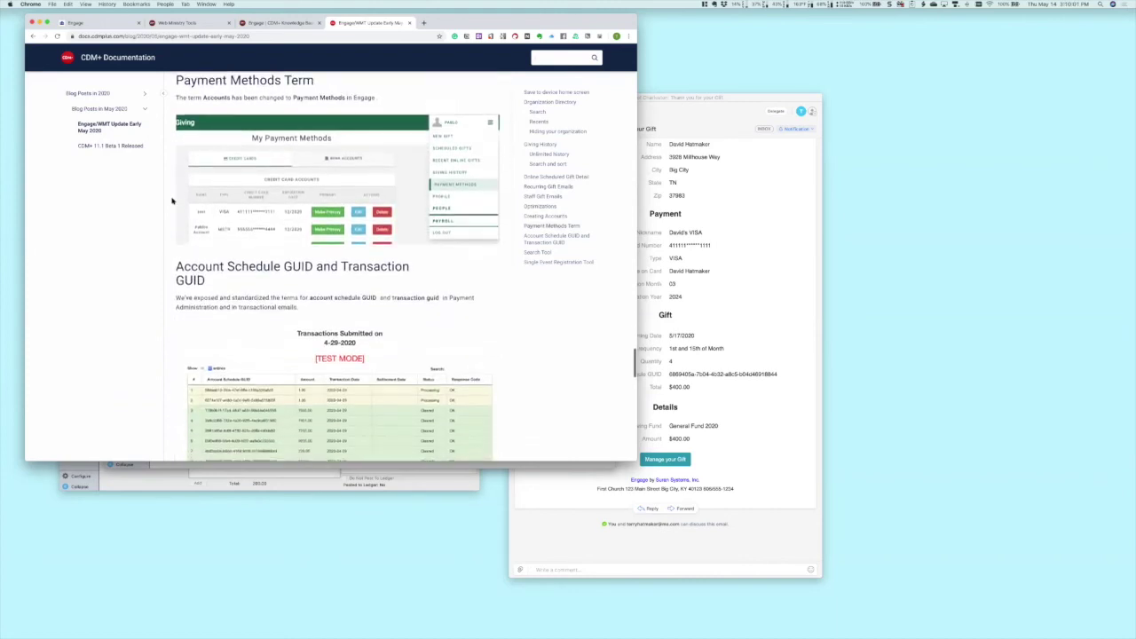
{"action": "scroll", "coordinate": [172, 201], "scroll_direction": "down", "scroll_amount": 5}
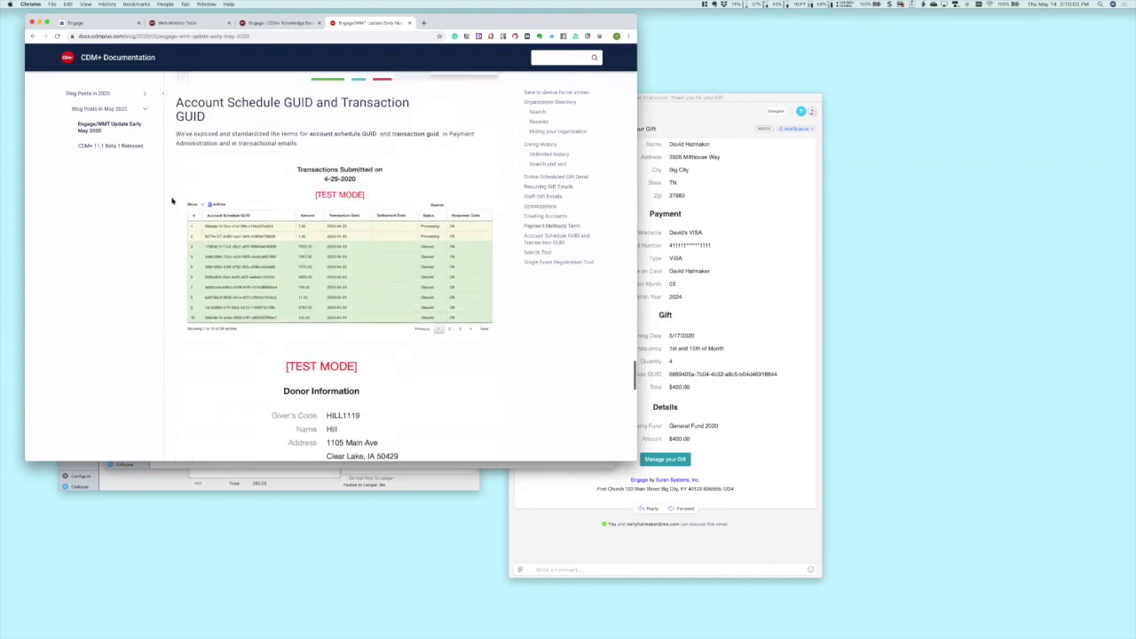
{"action": "scroll", "coordinate": [173, 200], "scroll_direction": "down", "scroll_amount": 3}
{"action": "scroll", "coordinate": [172, 201], "scroll_direction": "down", "scroll_amount": 4}
{"action": "scroll", "coordinate": [173, 201], "scroll_direction": "down", "scroll_amount": 8}
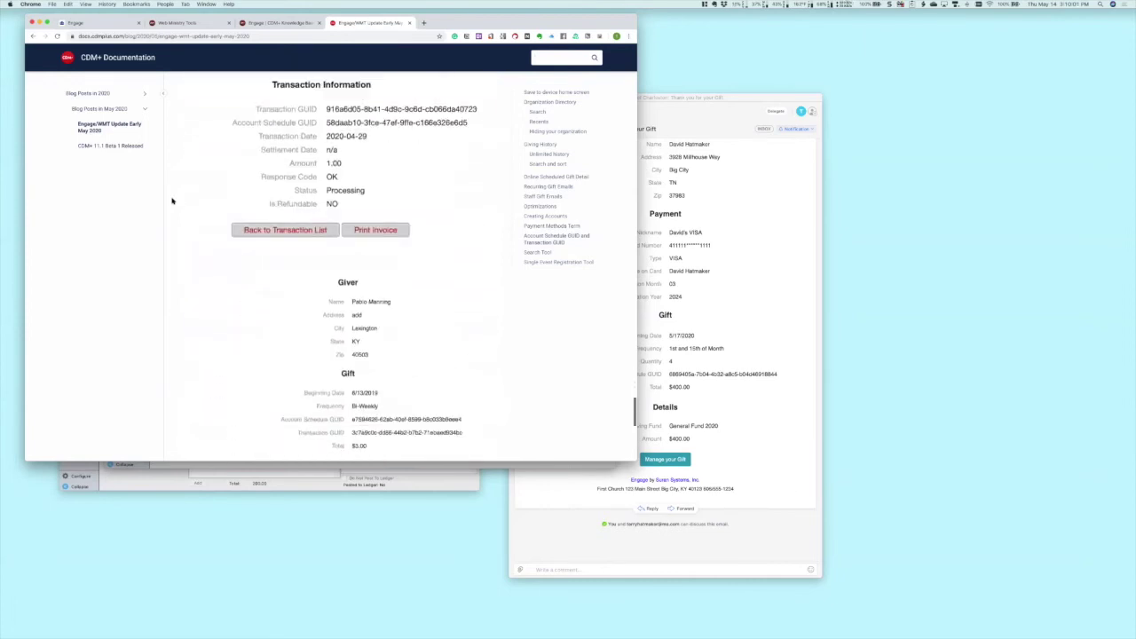
{"action": "scroll", "coordinate": [173, 200], "scroll_direction": "down", "scroll_amount": 5}
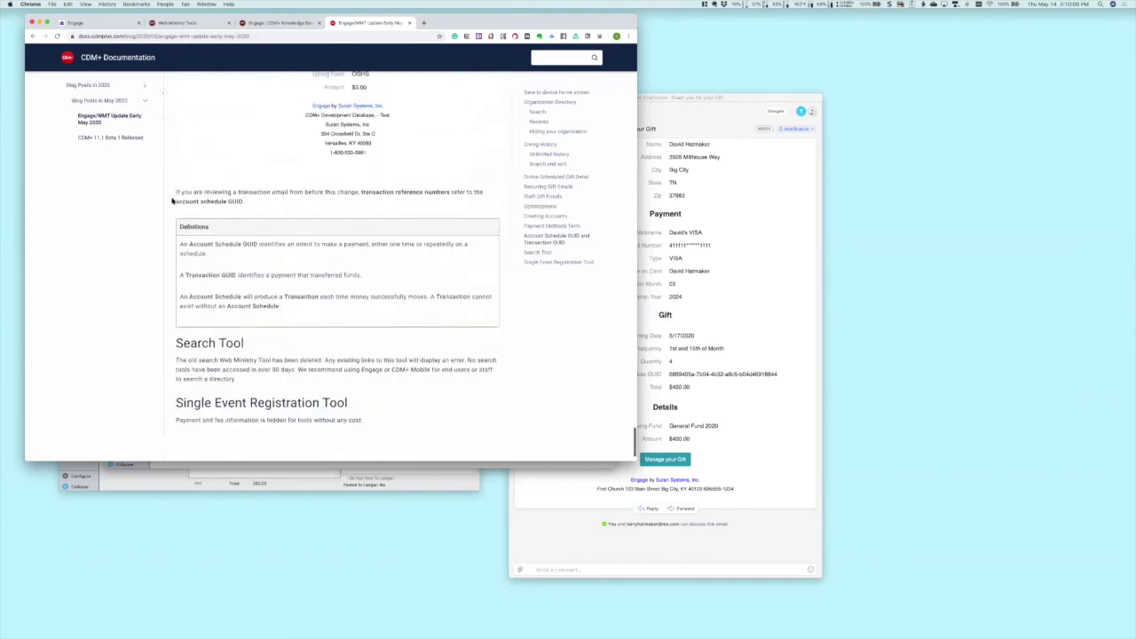
Step: Go back up the update post to the Organization Directory section and its Find Your Organization search example
{"action": "scroll", "coordinate": [172, 201], "scroll_direction": "up", "scroll_amount": 20}
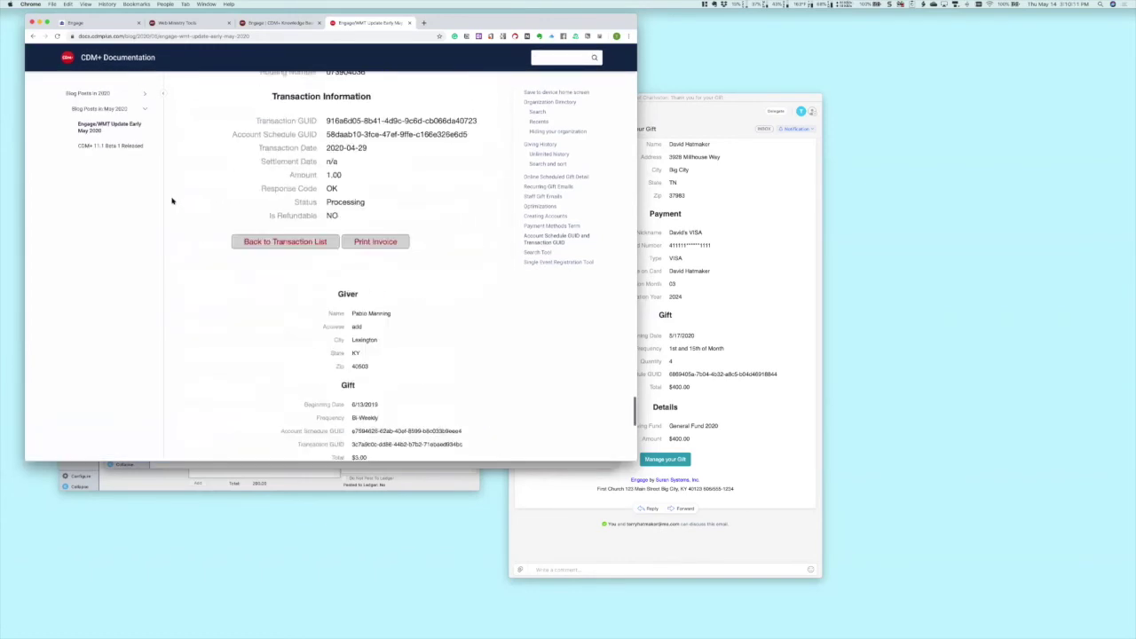
{"action": "scroll", "coordinate": [172, 201], "scroll_direction": "up", "scroll_amount": 20}
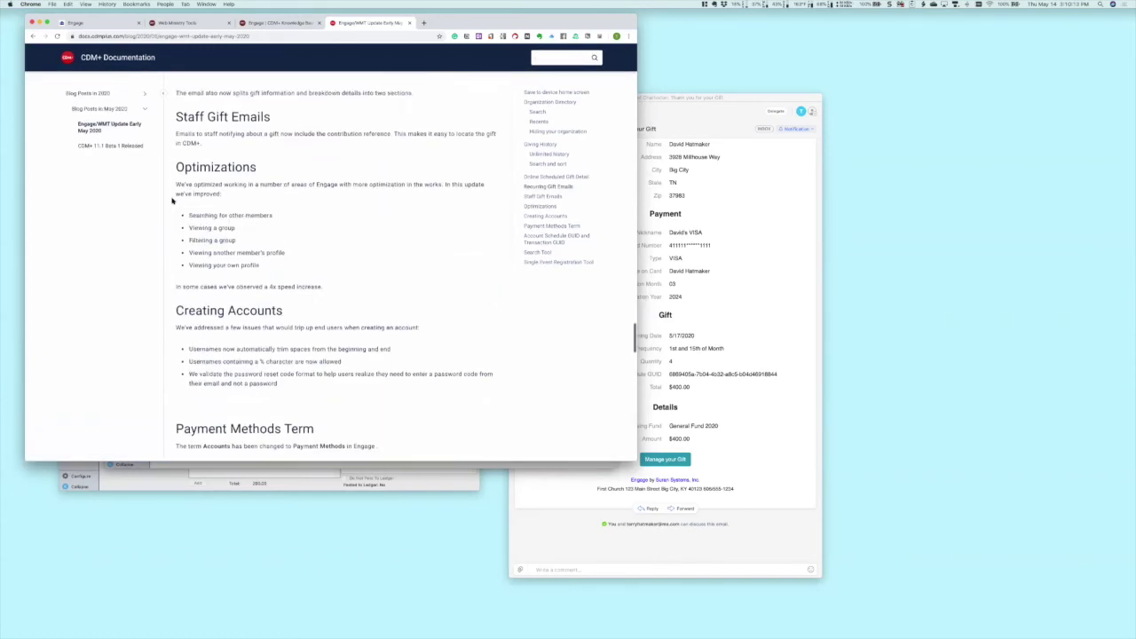
{"action": "scroll", "coordinate": [177, 202], "scroll_direction": "up", "scroll_amount": 15}
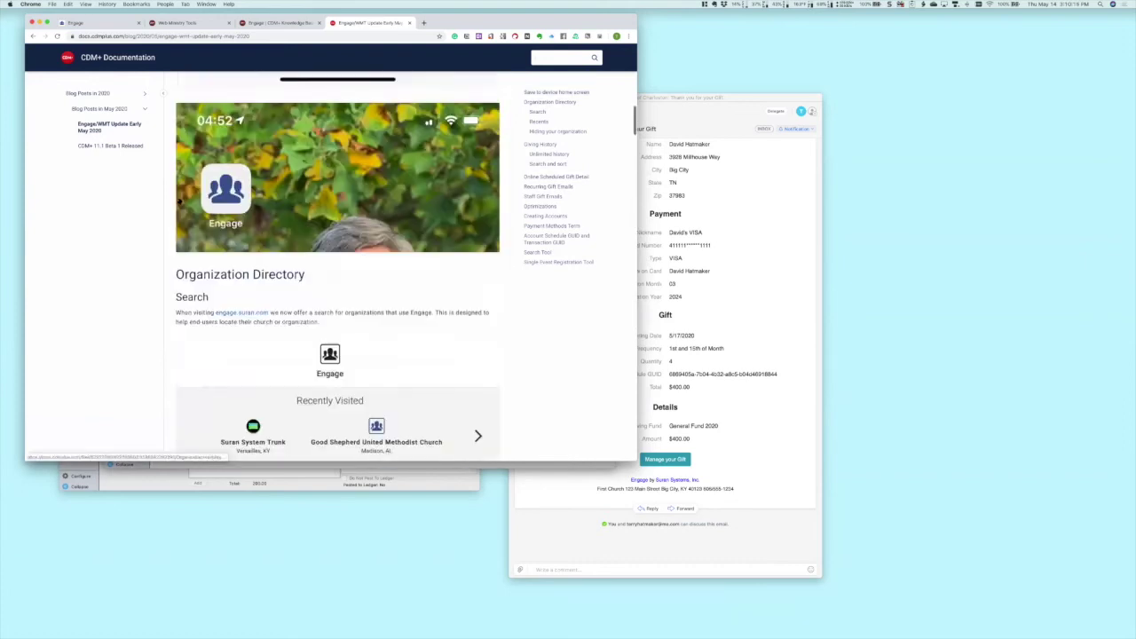
{"action": "scroll", "coordinate": [178, 201], "scroll_direction": "down", "scroll_amount": 7}
{"action": "scroll", "coordinate": [178, 200], "scroll_direction": "down", "scroll_amount": 2}
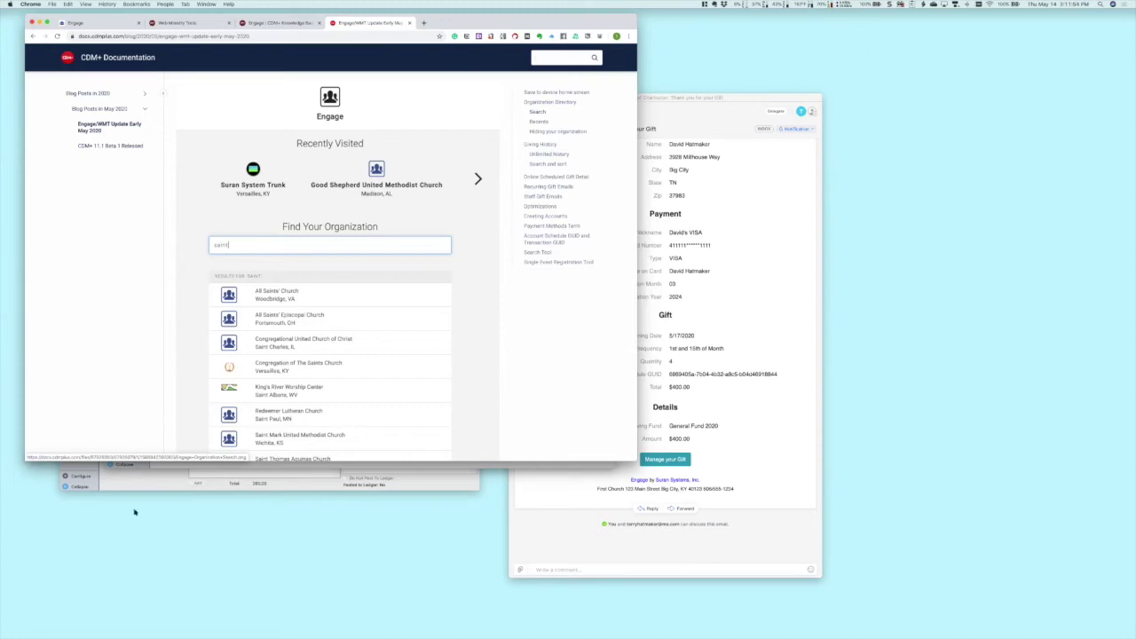
Step: Switch to CDM+, bring up the Contribution Records window from the Contributions program, and move it slightly higher
{"action": "left_click", "coordinate": [145, 479]}
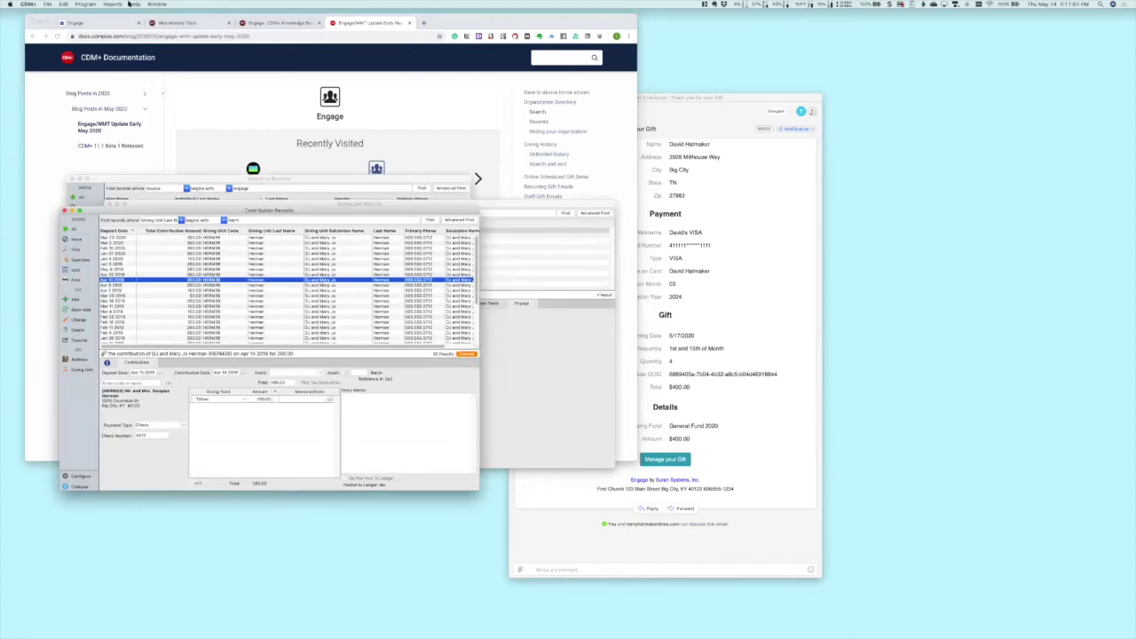
{"action": "left_click", "coordinate": [88, 5]}
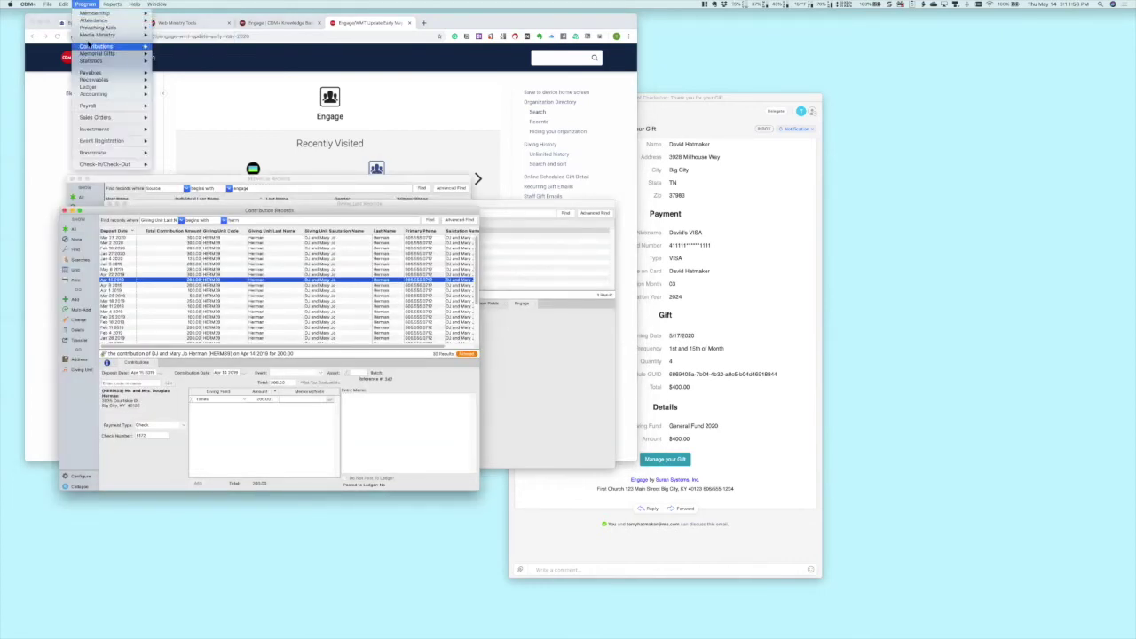
{"action": "mouse_move", "coordinate": [111, 46]}
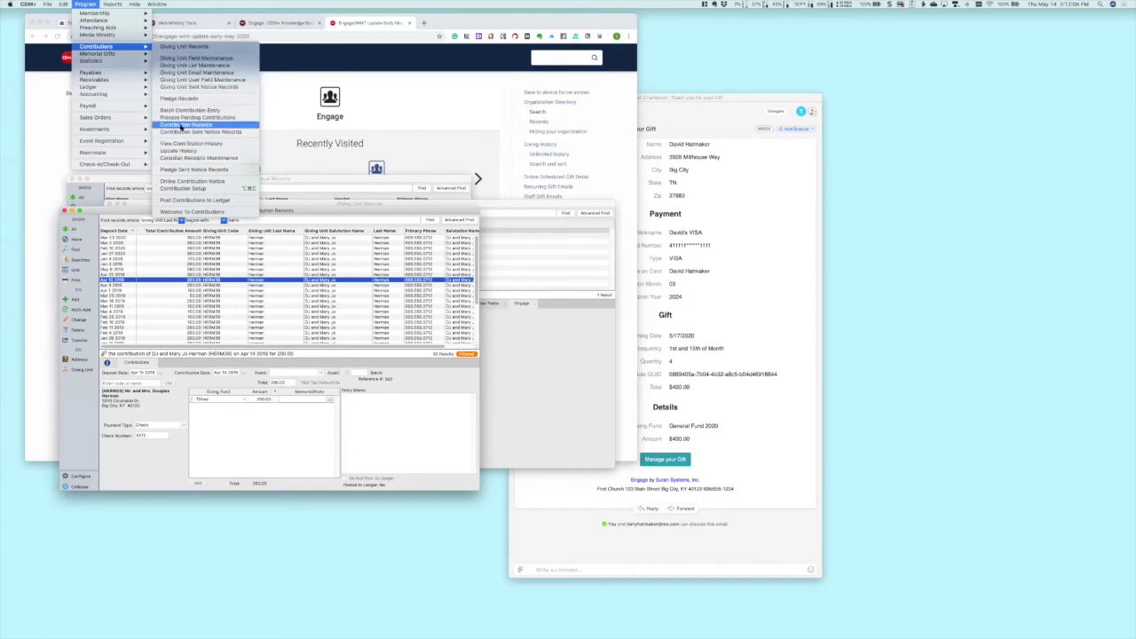
{"action": "left_click", "coordinate": [191, 117]}
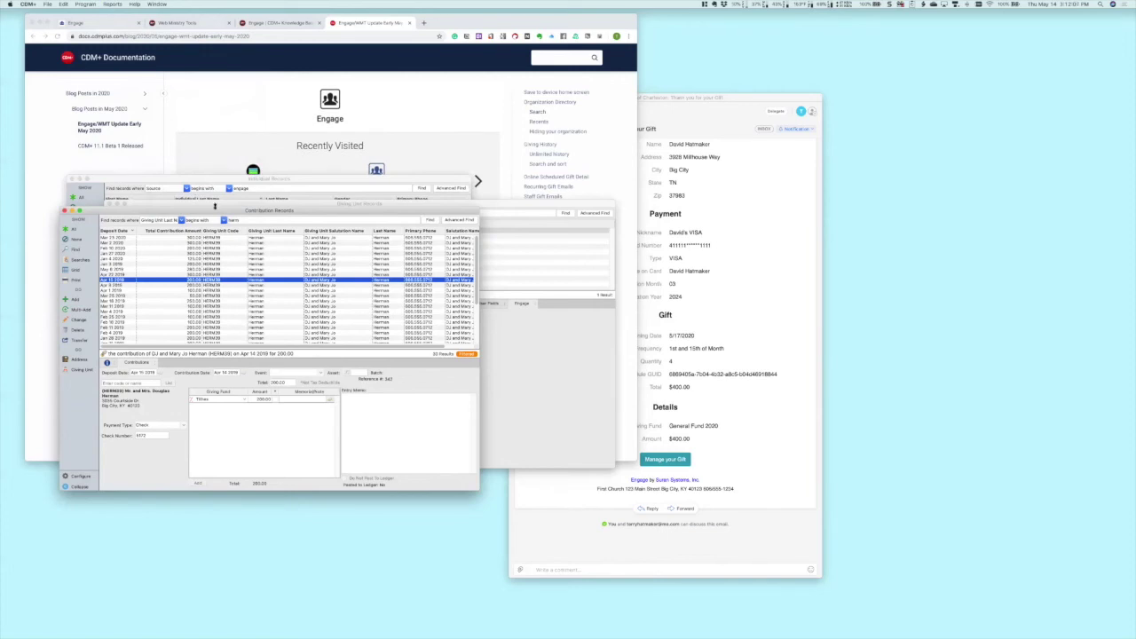
{"action": "left_click_drag", "start_coordinate": [209, 217], "coordinate": [207, 204]}
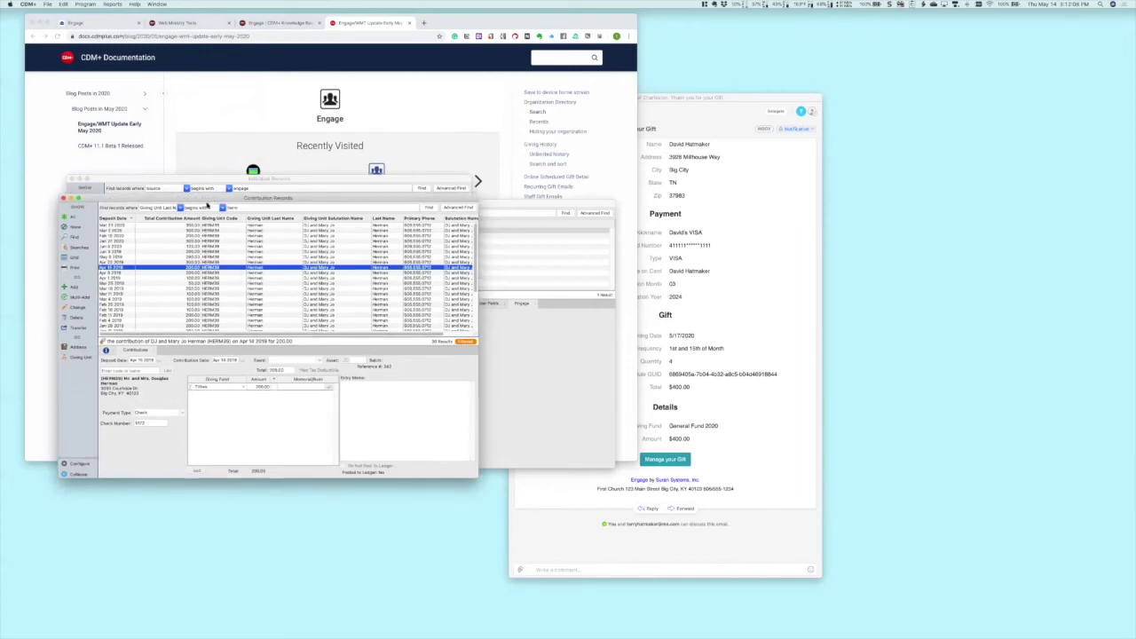
Step: Look through the fields available for another find results column in the Contribution Records configuration, then cancel the configuration
{"action": "left_click", "coordinate": [81, 465]}
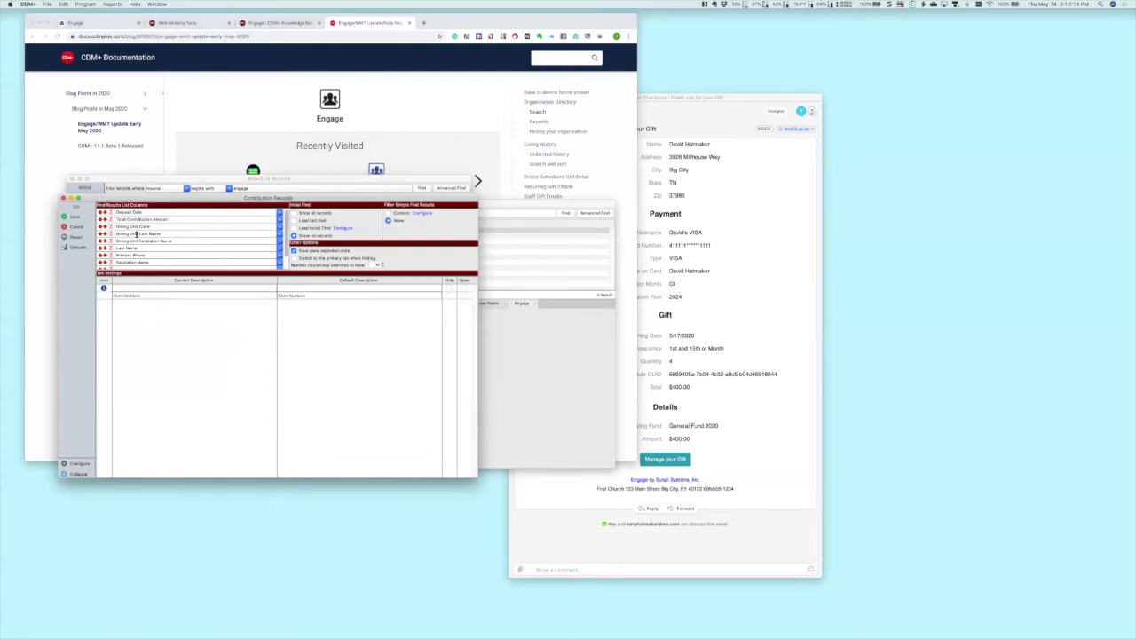
{"action": "scroll", "coordinate": [265, 263], "scroll_direction": "down", "scroll_amount": 1}
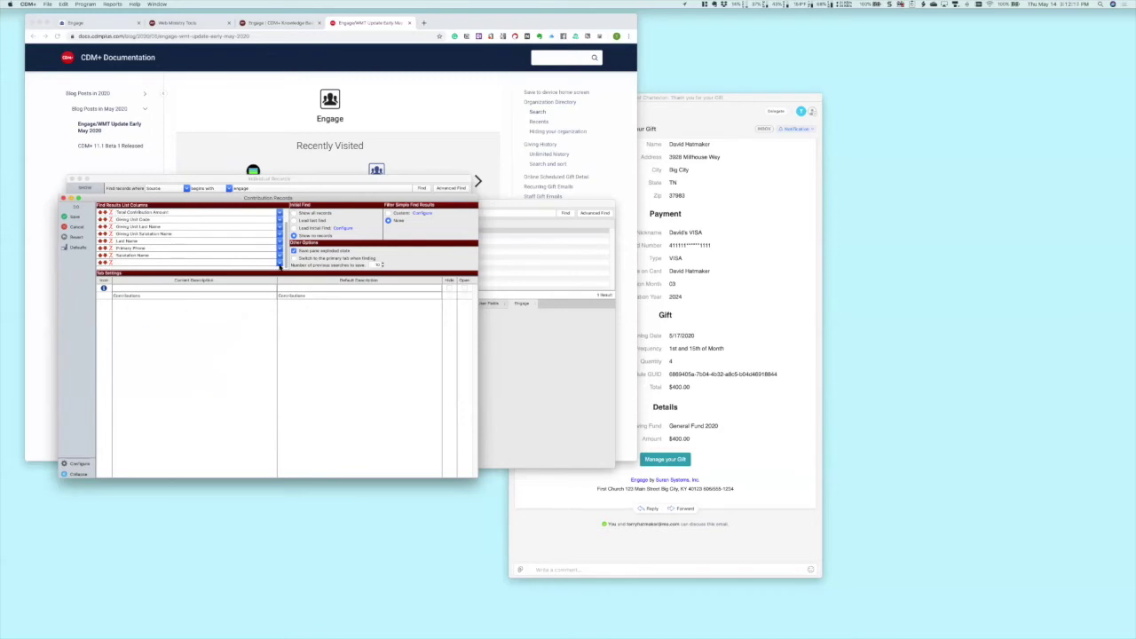
{"action": "left_click", "coordinate": [279, 264]}
{"action": "scroll", "coordinate": [173, 293], "scroll_direction": "down", "scroll_amount": 10}
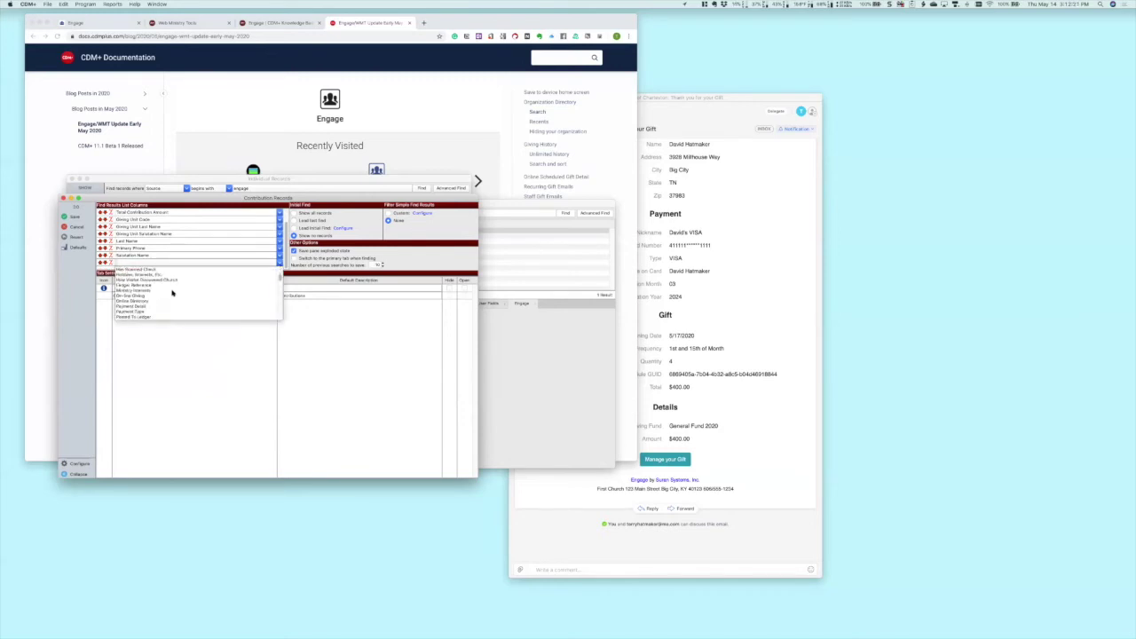
{"action": "scroll", "coordinate": [172, 293], "scroll_direction": "up", "scroll_amount": 5}
{"action": "scroll", "coordinate": [172, 293], "scroll_direction": "up", "scroll_amount": 5}
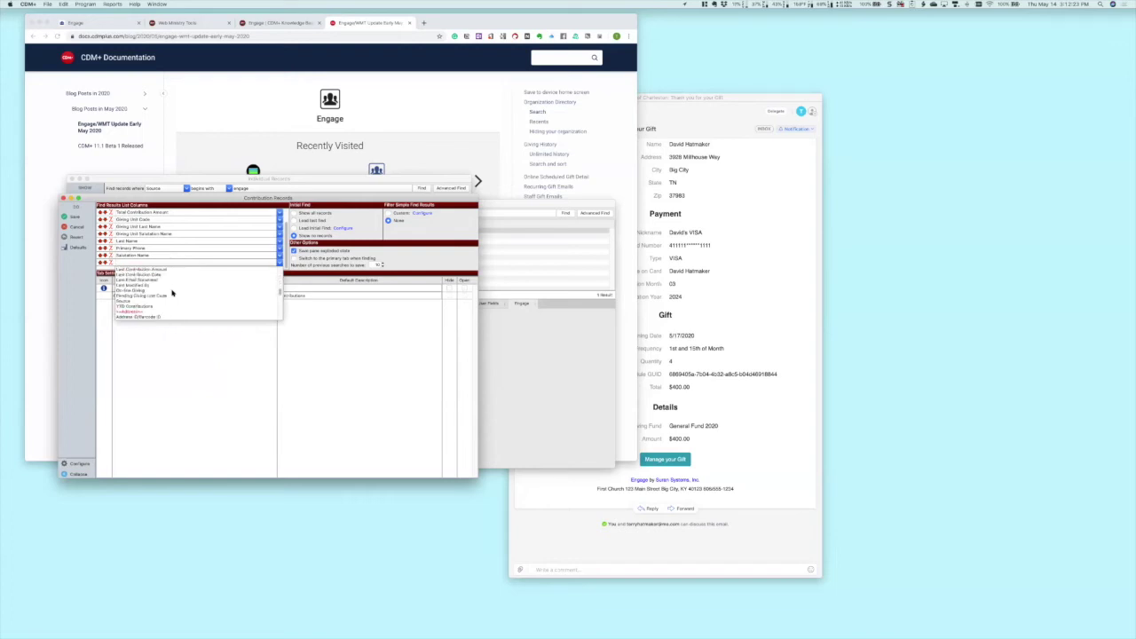
{"action": "left_click", "coordinate": [178, 343]}
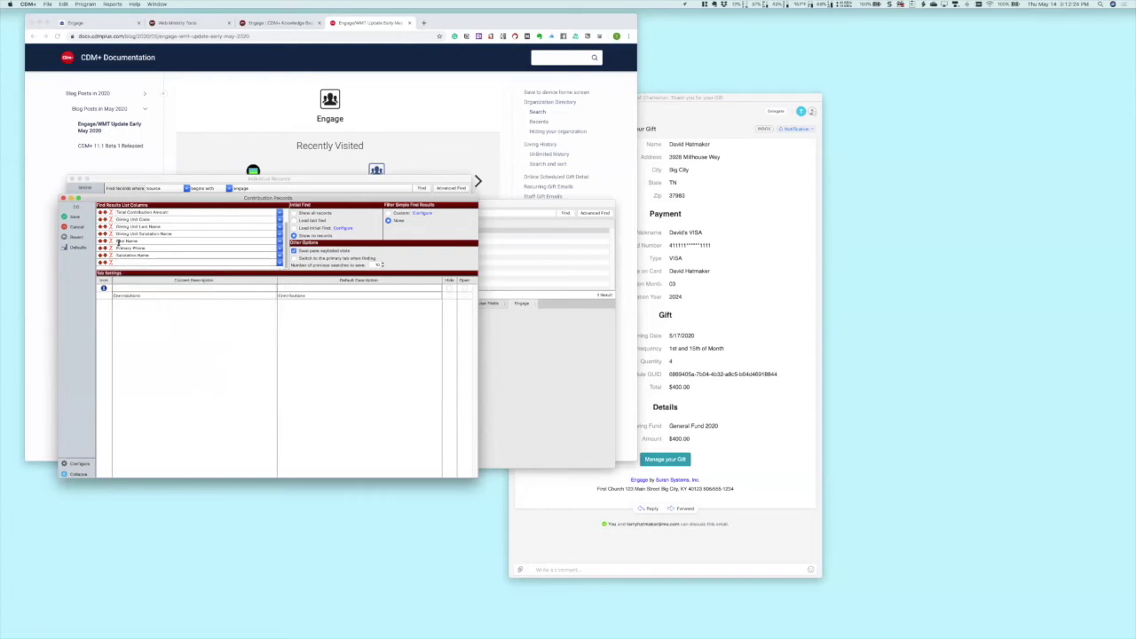
{"action": "left_click", "coordinate": [76, 228]}
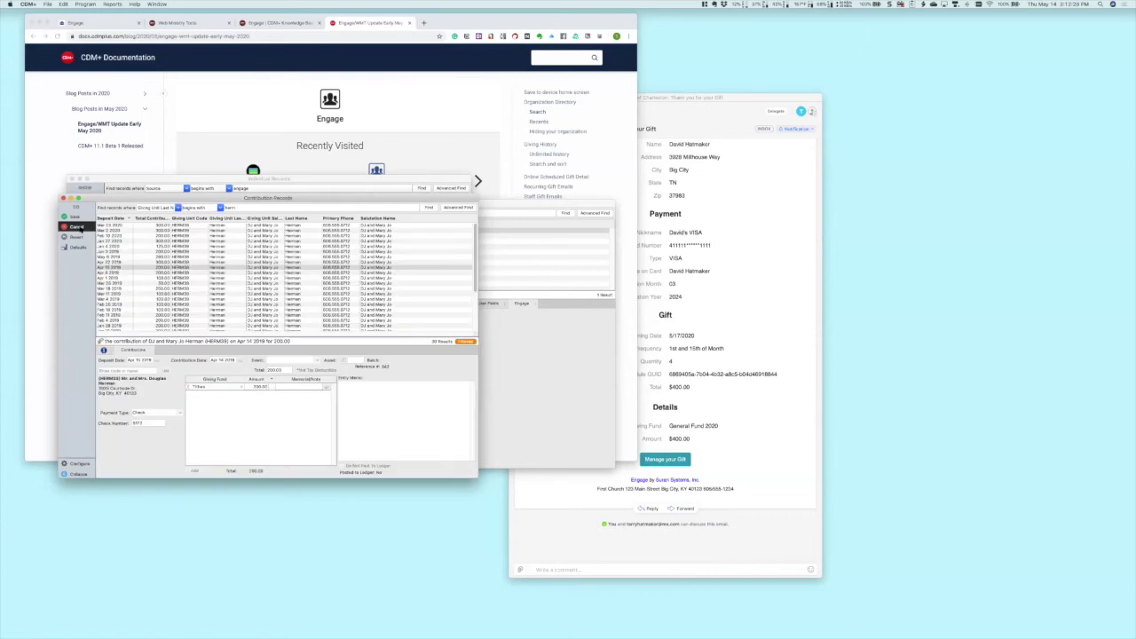
{"action": "left_click", "coordinate": [77, 226]}
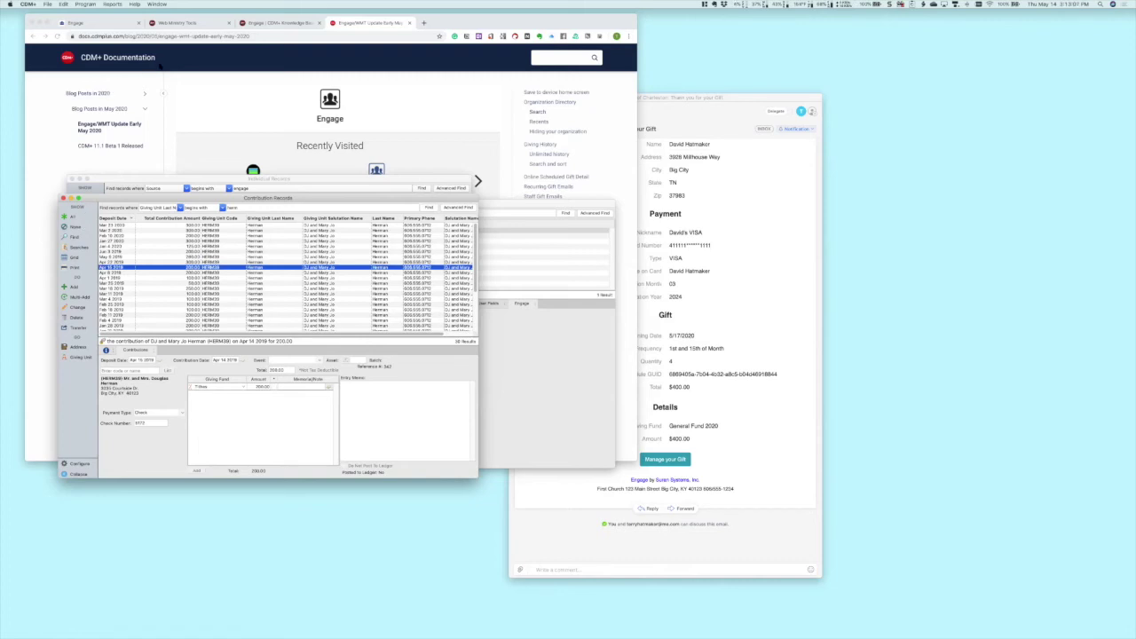
Step: Switch to the Engage page in Chrome, view the details of the May 14 2020 gift, and return to My Giving History
{"action": "left_click", "coordinate": [197, 97]}
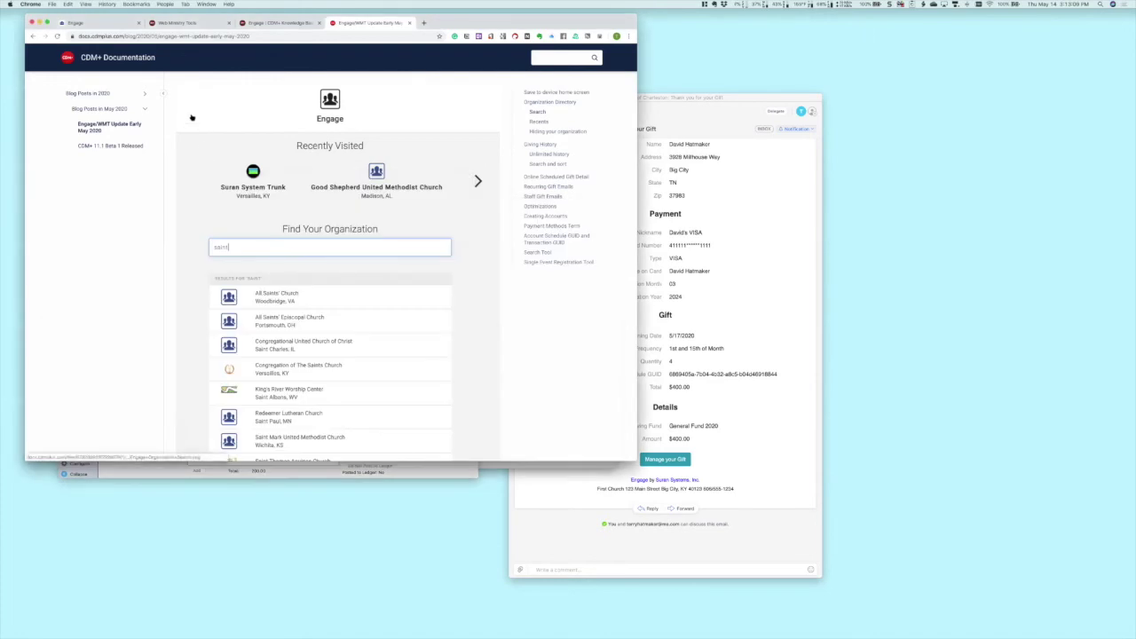
{"action": "left_click", "coordinate": [109, 24]}
{"action": "left_click", "coordinate": [423, 147]}
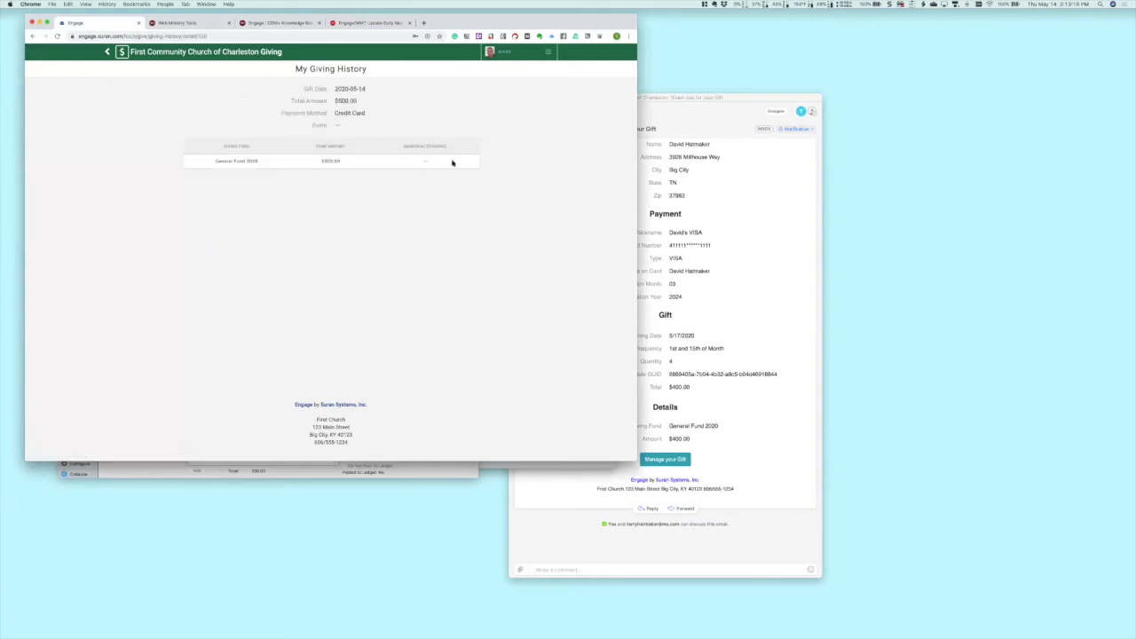
{"action": "left_click", "coordinate": [108, 52]}
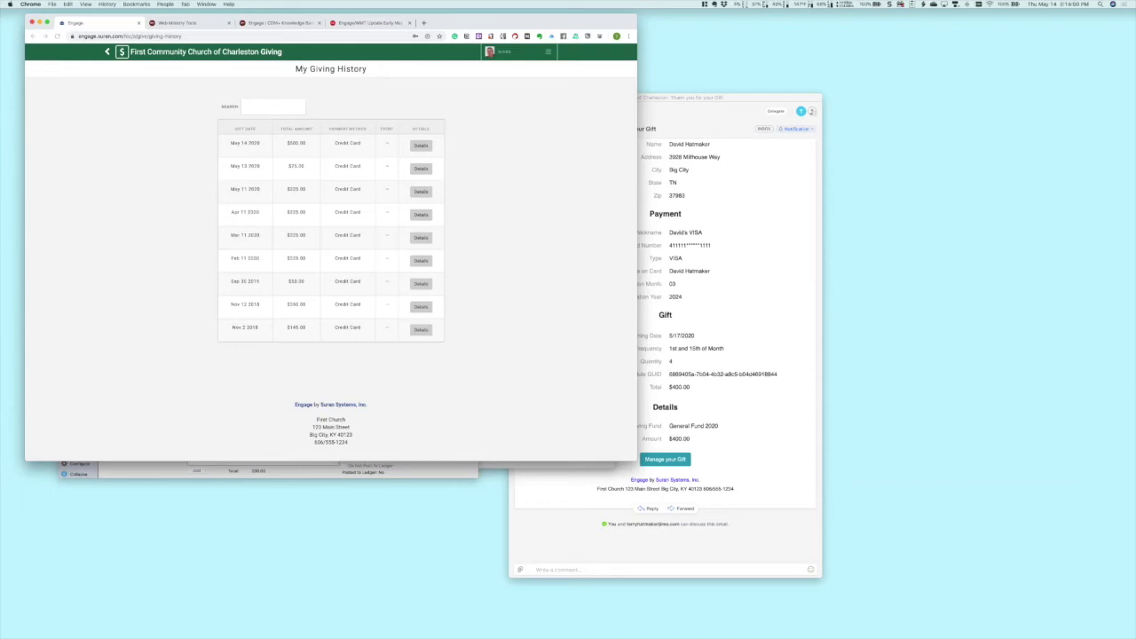
Step: Switch to CDM+, bring up Giving Unit Records from the Contributions program, list all giving units, and select the record of the donor in the gift e-mail
{"action": "mouse_move", "coordinate": [472, 626]}
{"action": "left_click", "coordinate": [651, 628]}
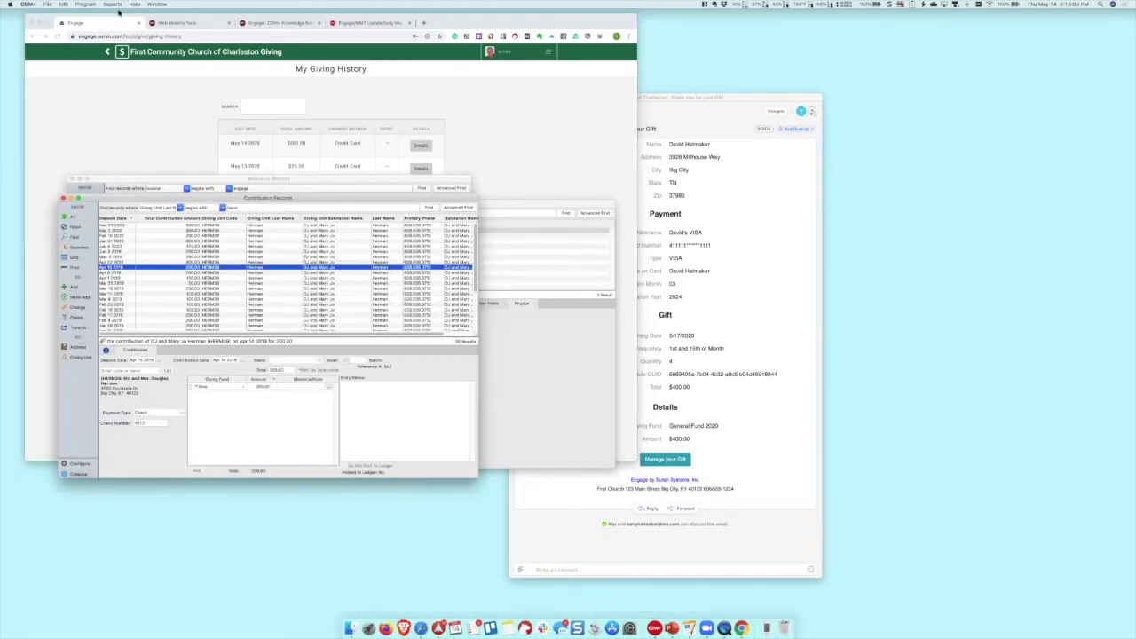
{"action": "left_click", "coordinate": [94, 6]}
{"action": "mouse_move", "coordinate": [98, 46]}
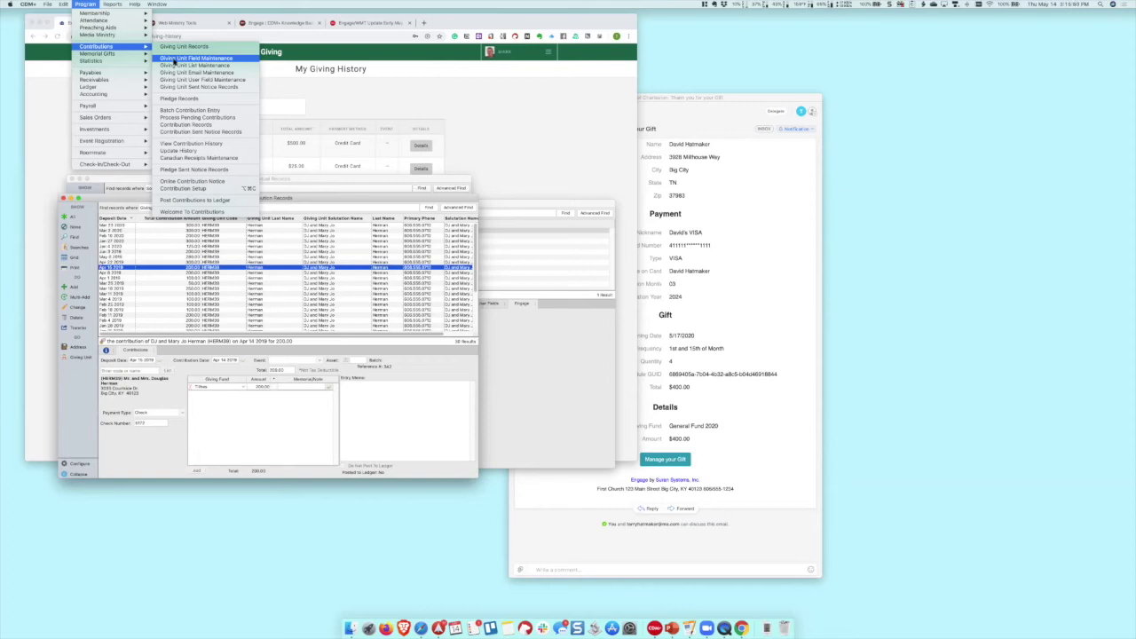
{"action": "left_click", "coordinate": [184, 46]}
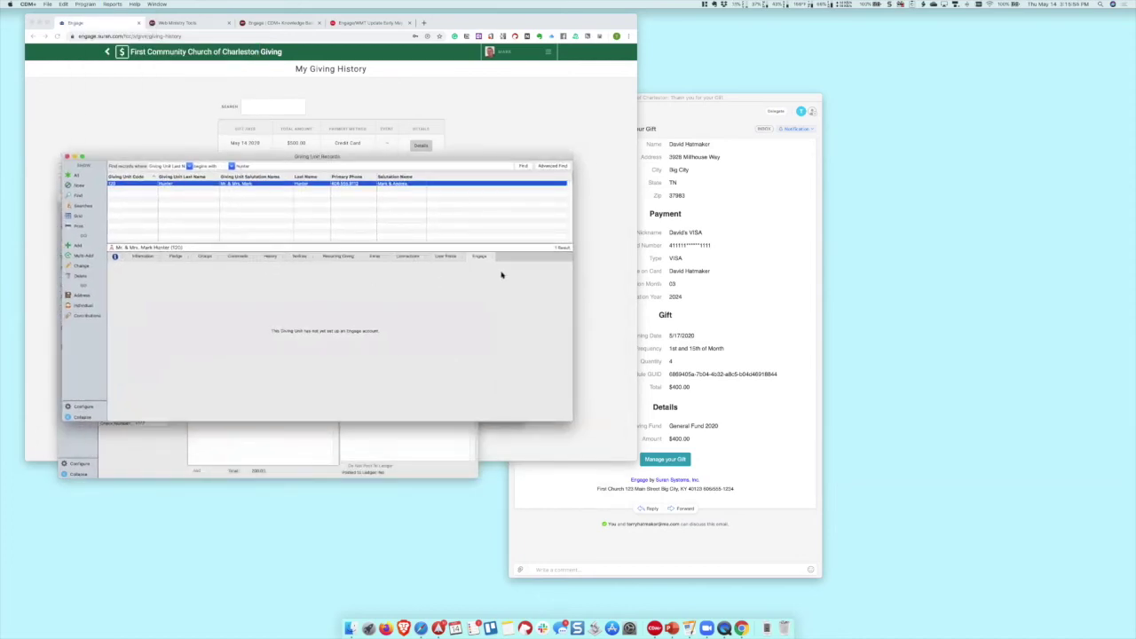
{"action": "left_click", "coordinate": [82, 175]}
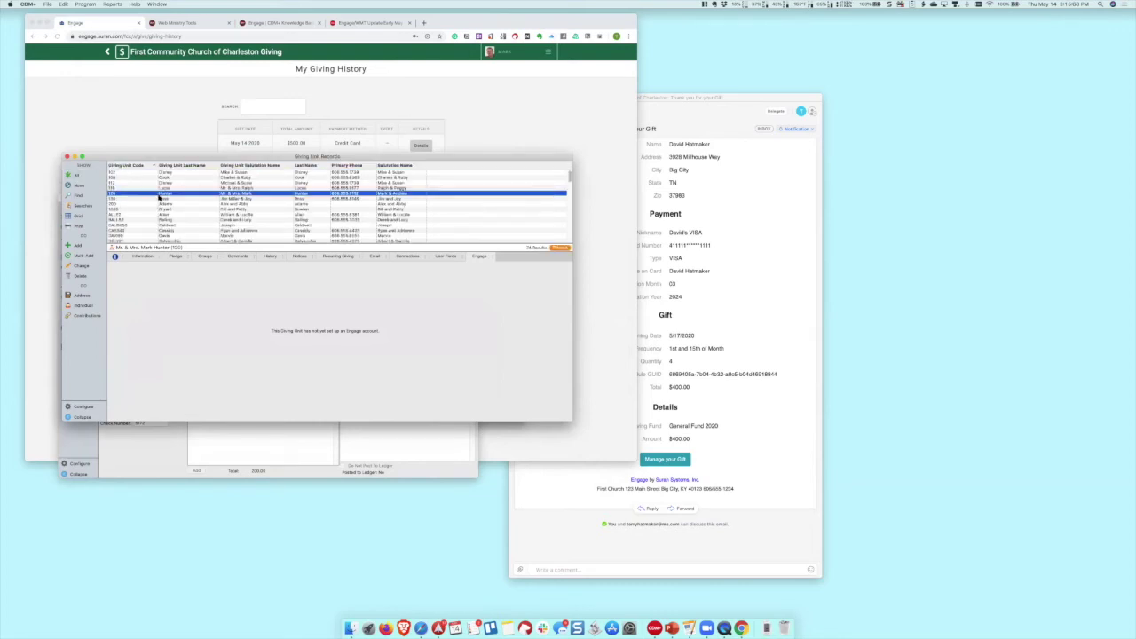
{"action": "scroll", "coordinate": [198, 211], "scroll_direction": "down", "scroll_amount": 5}
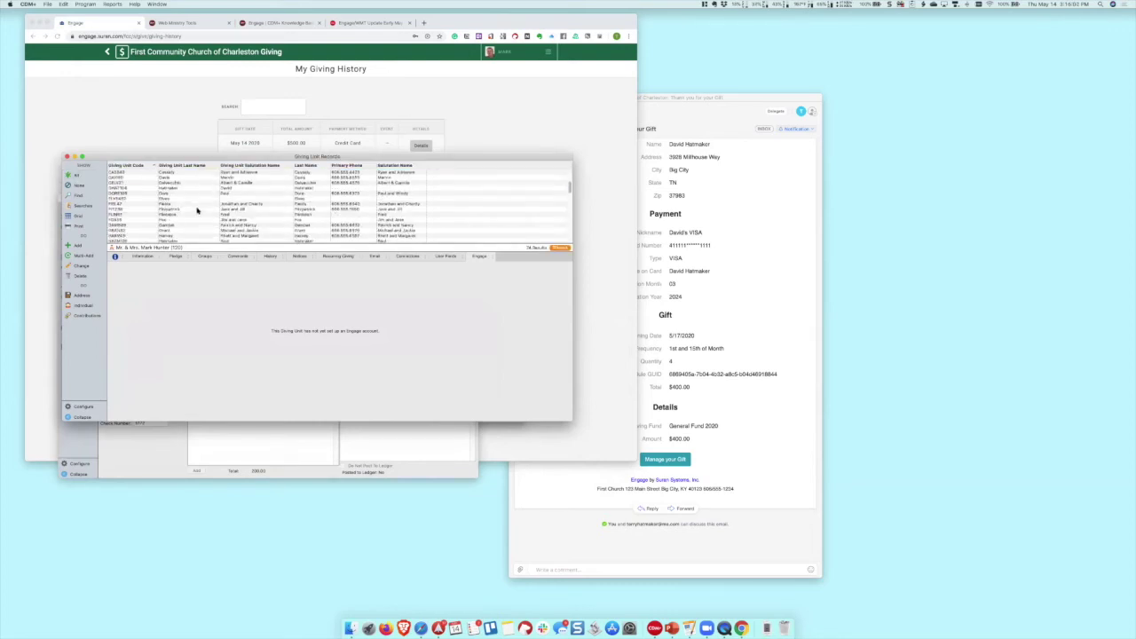
{"action": "left_click", "coordinate": [185, 189]}
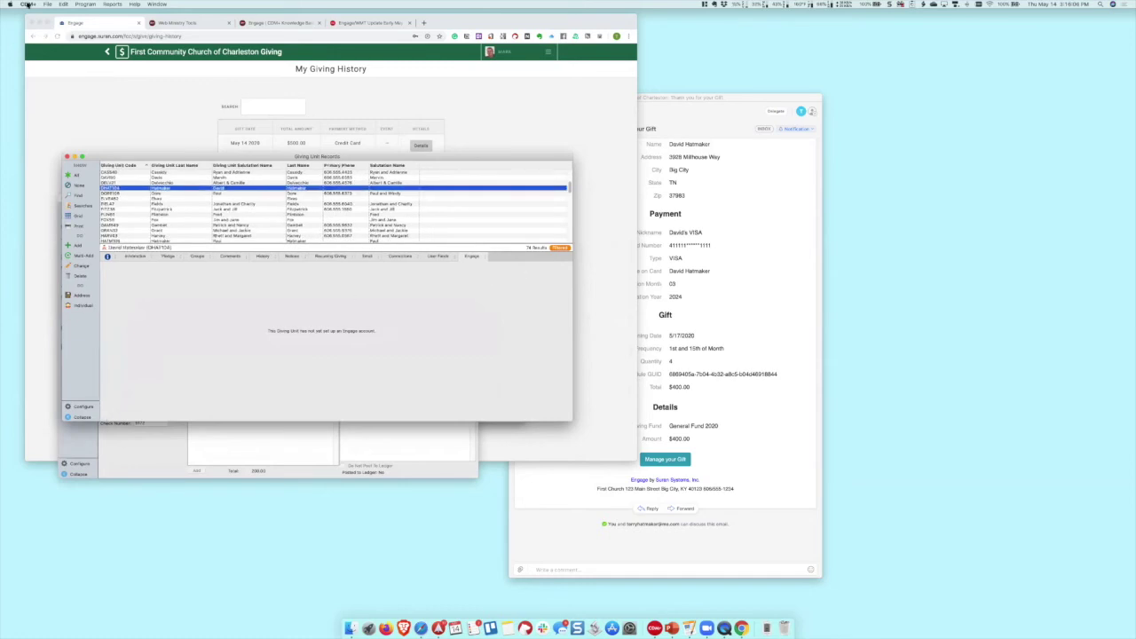
Step: Bring CDM+ up again with its Individual Records window, and return to the Engage Settings page of Web Ministry Tools in Chrome
{"action": "left_click", "coordinate": [28, 5]}
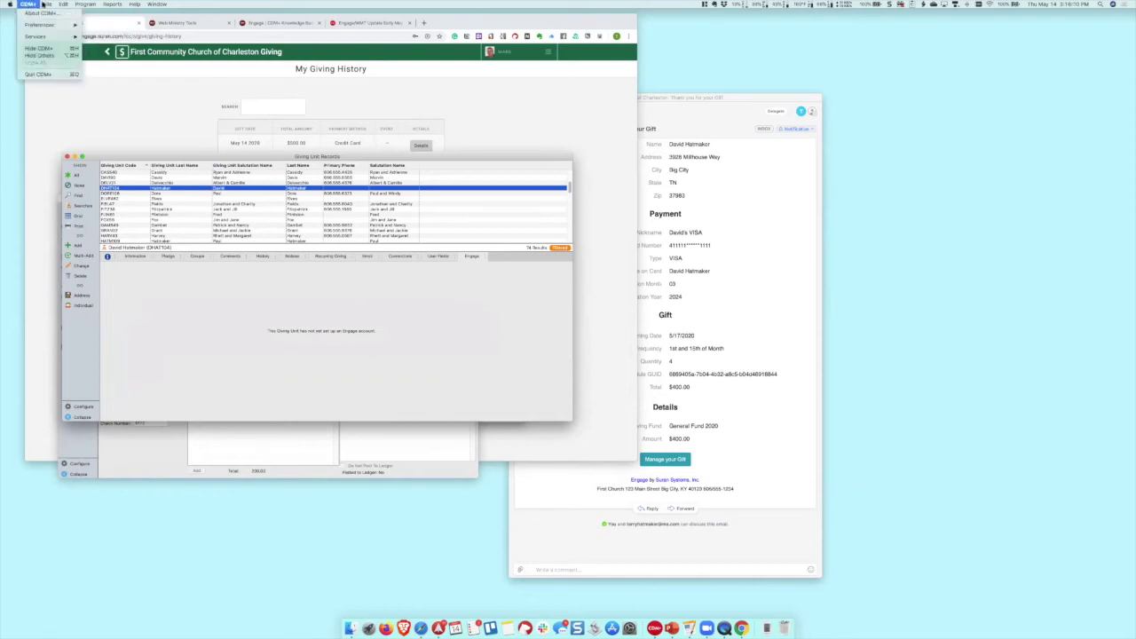
{"action": "left_click", "coordinate": [198, 216]}
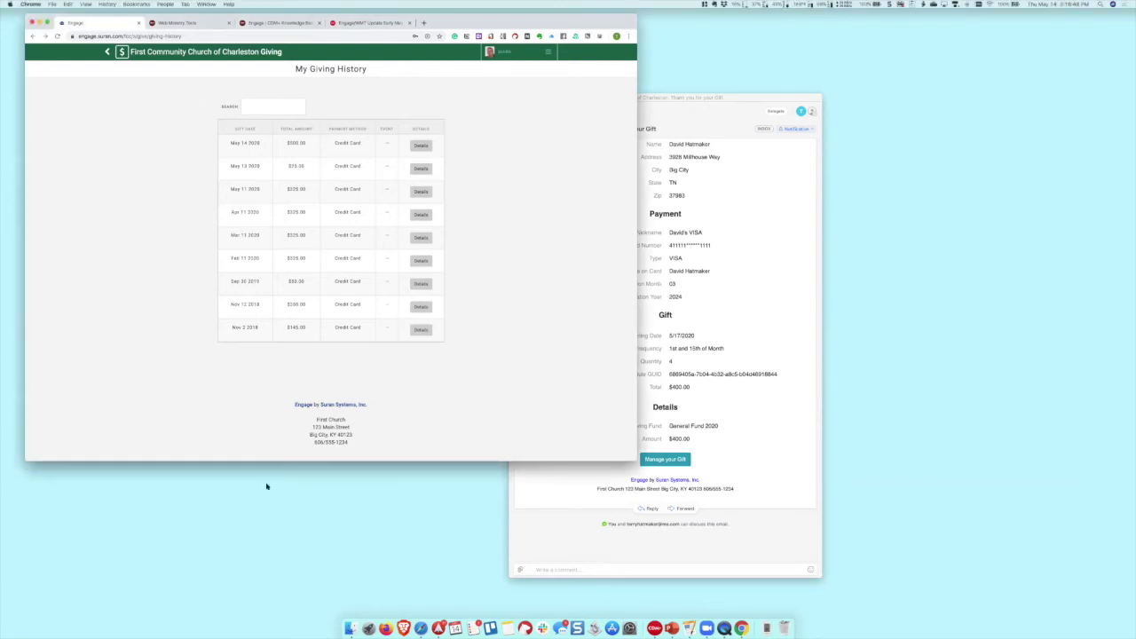
{"action": "left_click", "coordinate": [654, 628]}
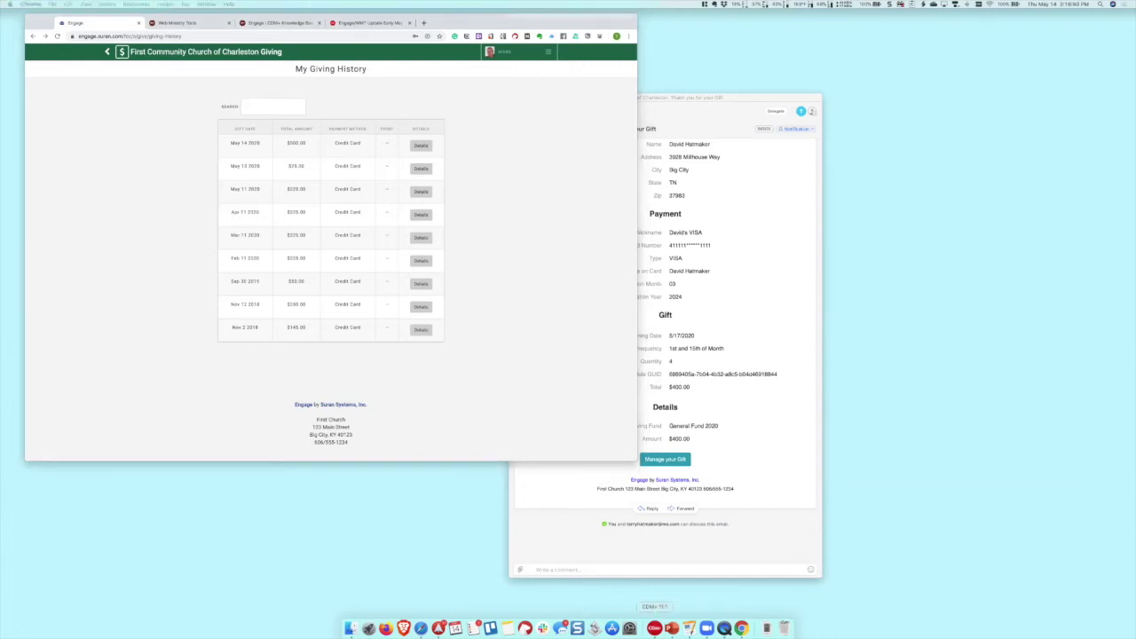
{"action": "left_click", "coordinate": [81, 22]}
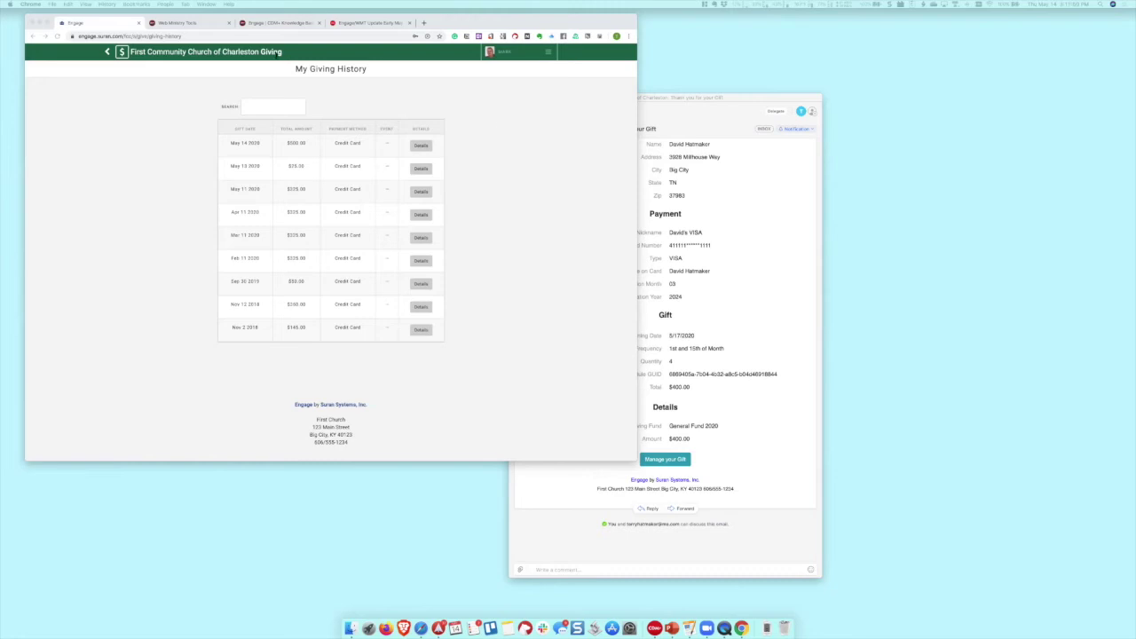
{"action": "left_click", "coordinate": [277, 53]}
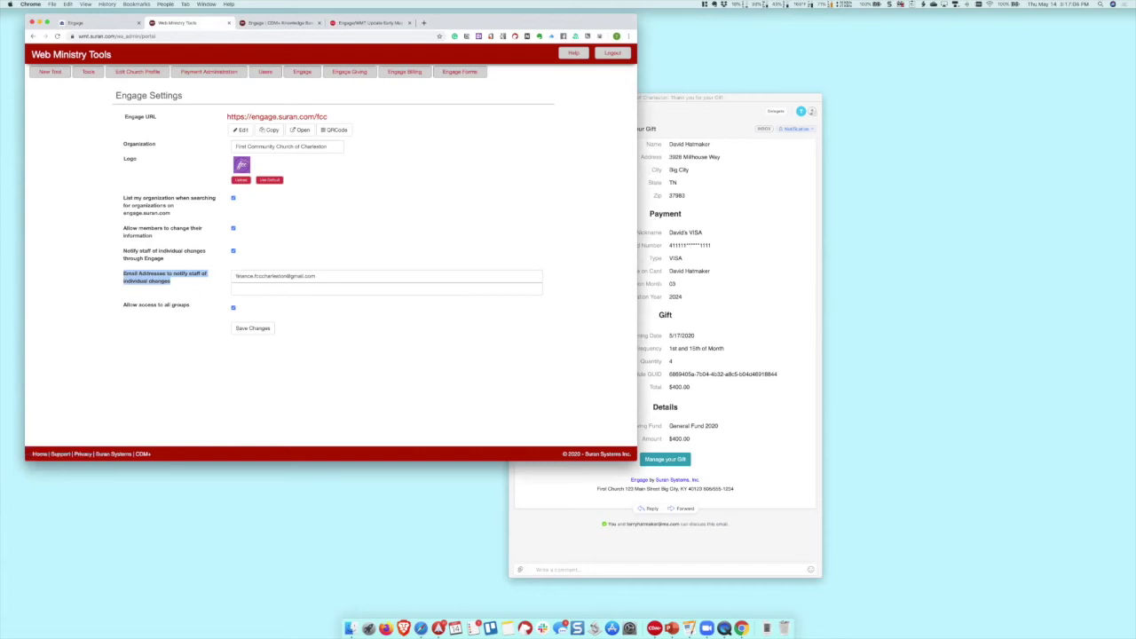
{"action": "key", "text": "super+Tab"}
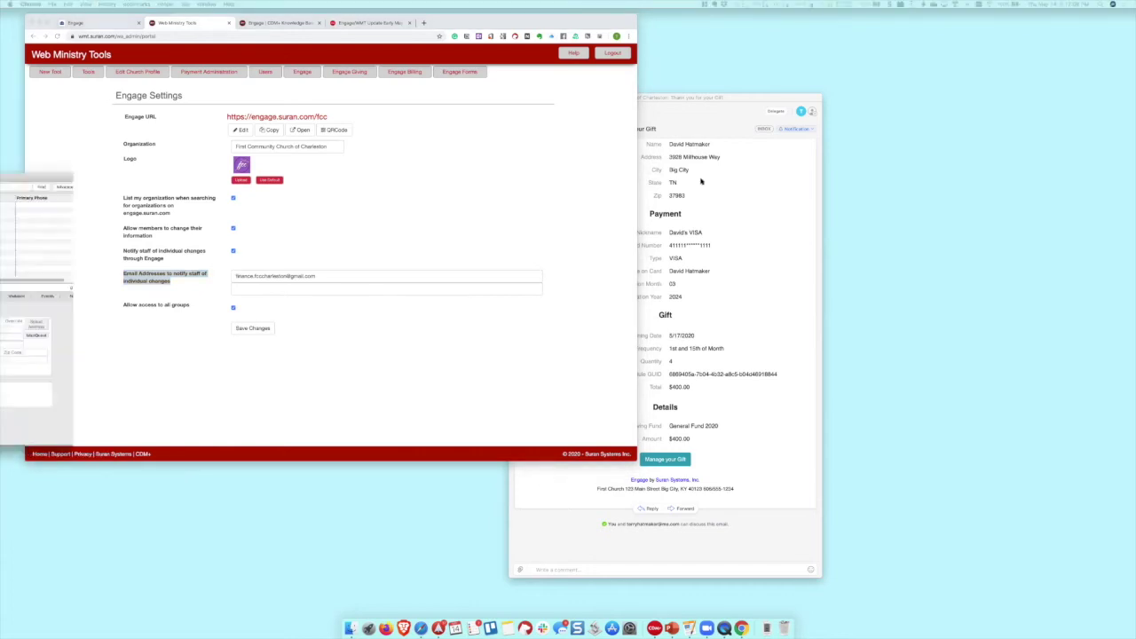
{"action": "left_click", "coordinate": [448, 180]}
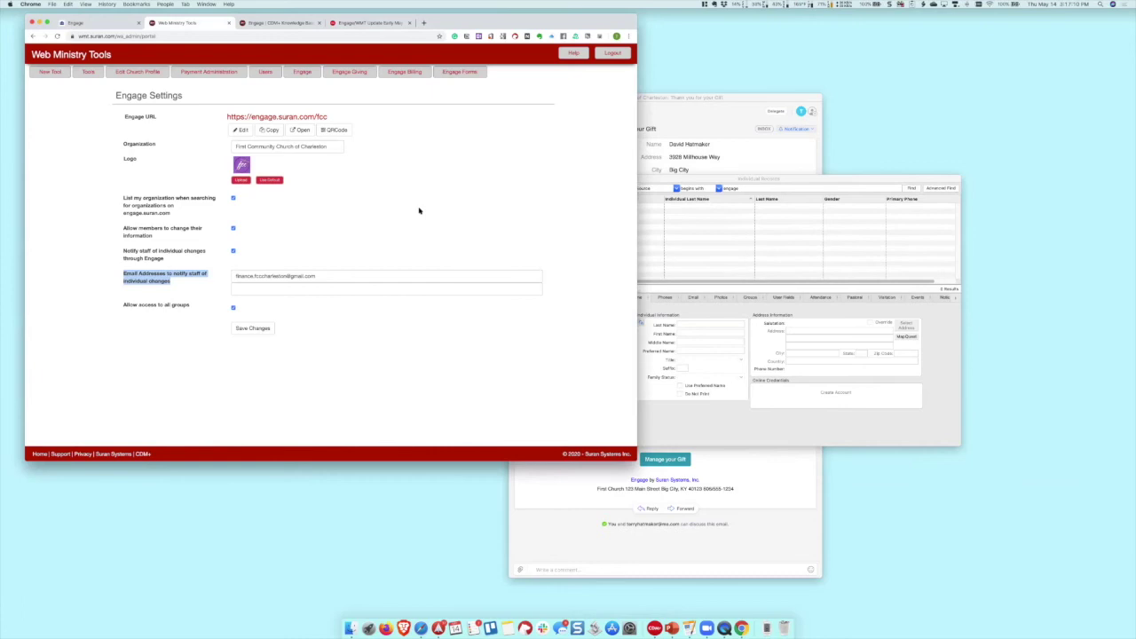
Step: Turn off access to all groups in Engage Settings and add Adult Choir and Bible Study Group to the selected groups
{"action": "left_click", "coordinate": [234, 308]}
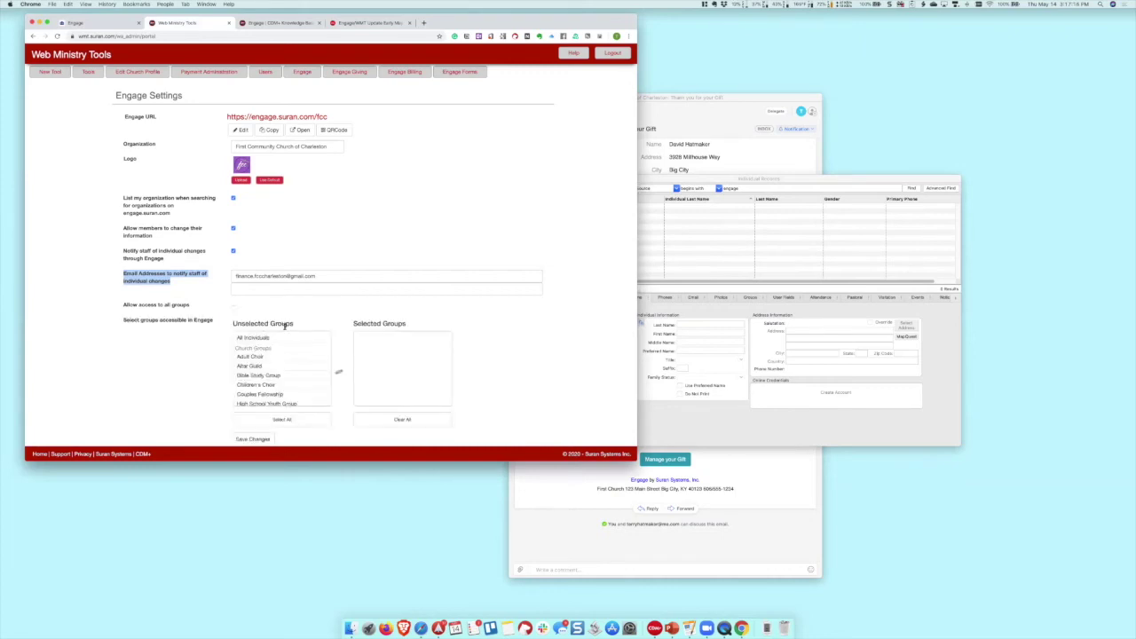
{"action": "scroll", "coordinate": [284, 333], "scroll_direction": "down", "scroll_amount": 1}
{"action": "left_click", "coordinate": [258, 338]}
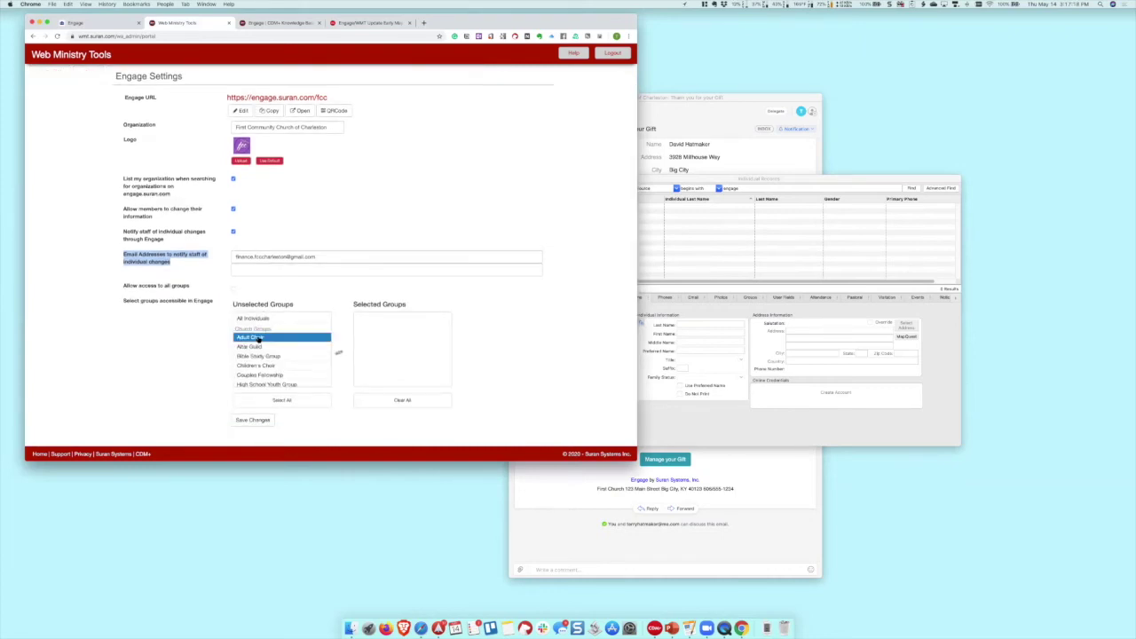
{"action": "double_click", "coordinate": [258, 338]}
{"action": "double_click", "coordinate": [260, 348]}
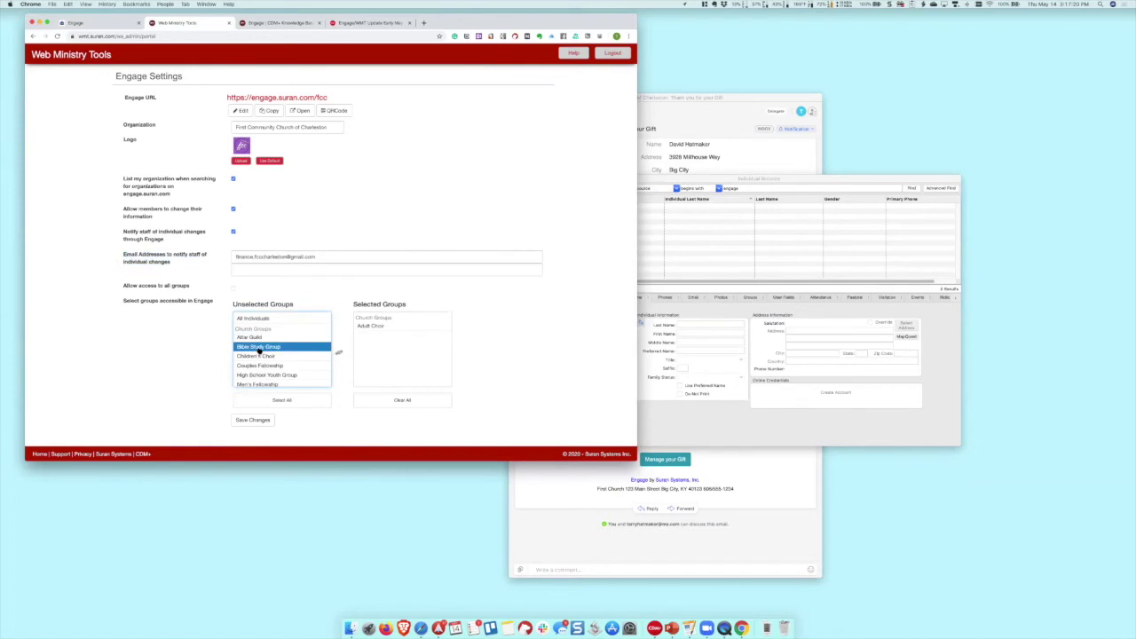
Step: Add Men's Fellowship, Women's Circle and Member Outreach to the groups accessible in Engage
{"action": "scroll", "coordinate": [283, 351], "scroll_direction": "down", "scroll_amount": 3}
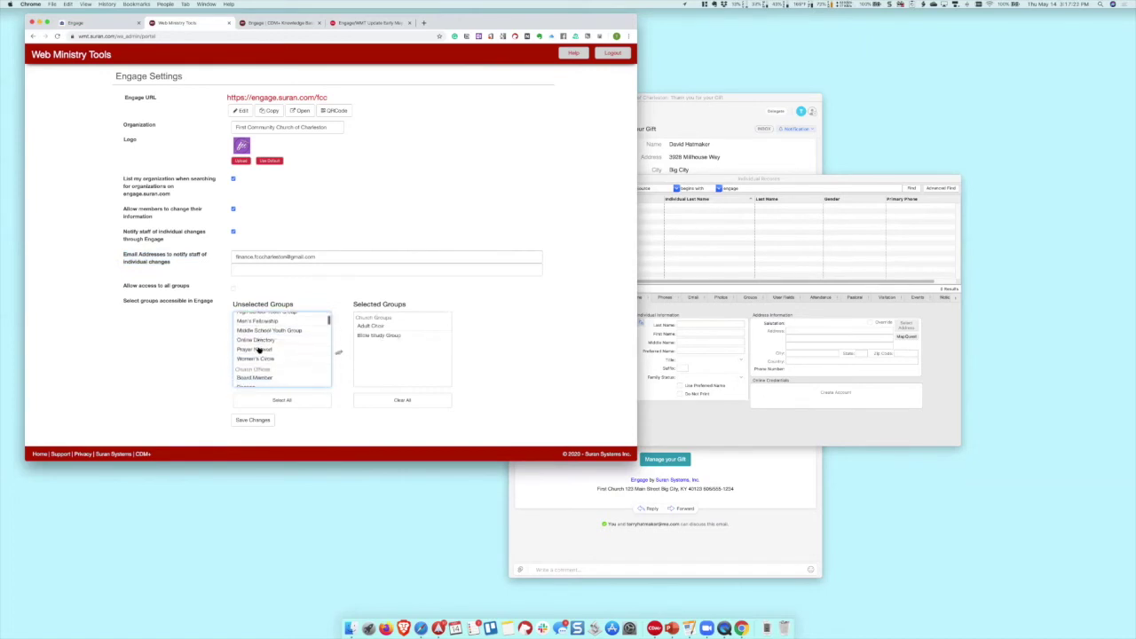
{"action": "left_click", "coordinate": [258, 317]}
{"action": "double_click", "coordinate": [257, 317]}
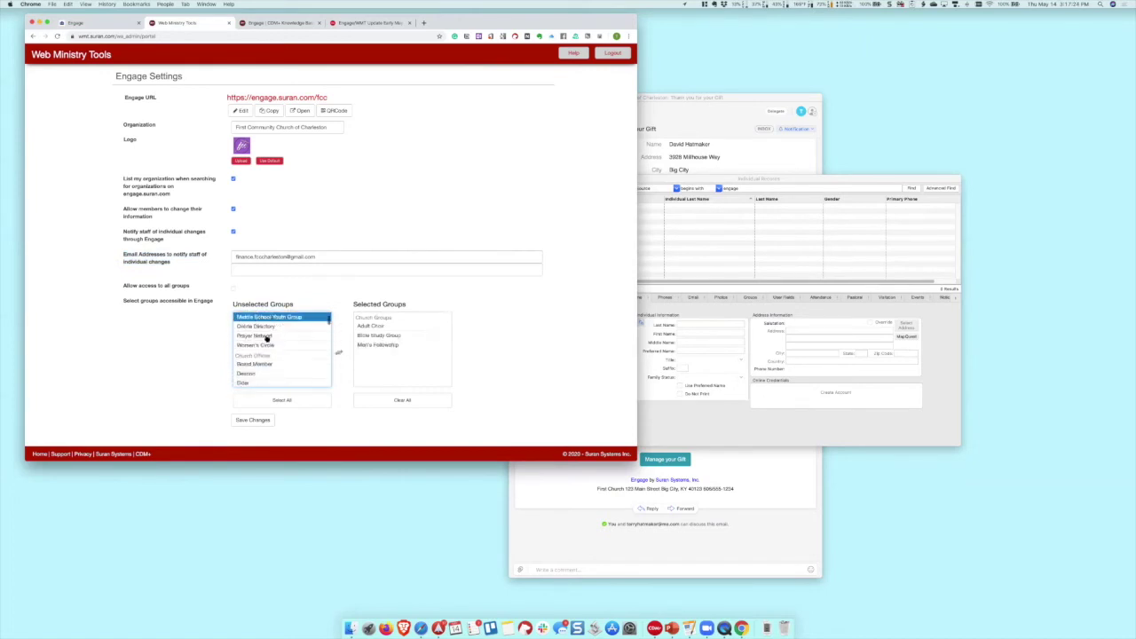
{"action": "left_click", "coordinate": [263, 334]}
{"action": "double_click", "coordinate": [264, 345]}
{"action": "scroll", "coordinate": [264, 346], "scroll_direction": "down", "scroll_amount": 3}
{"action": "left_click", "coordinate": [264, 346]}
{"action": "double_click", "coordinate": [263, 346]}
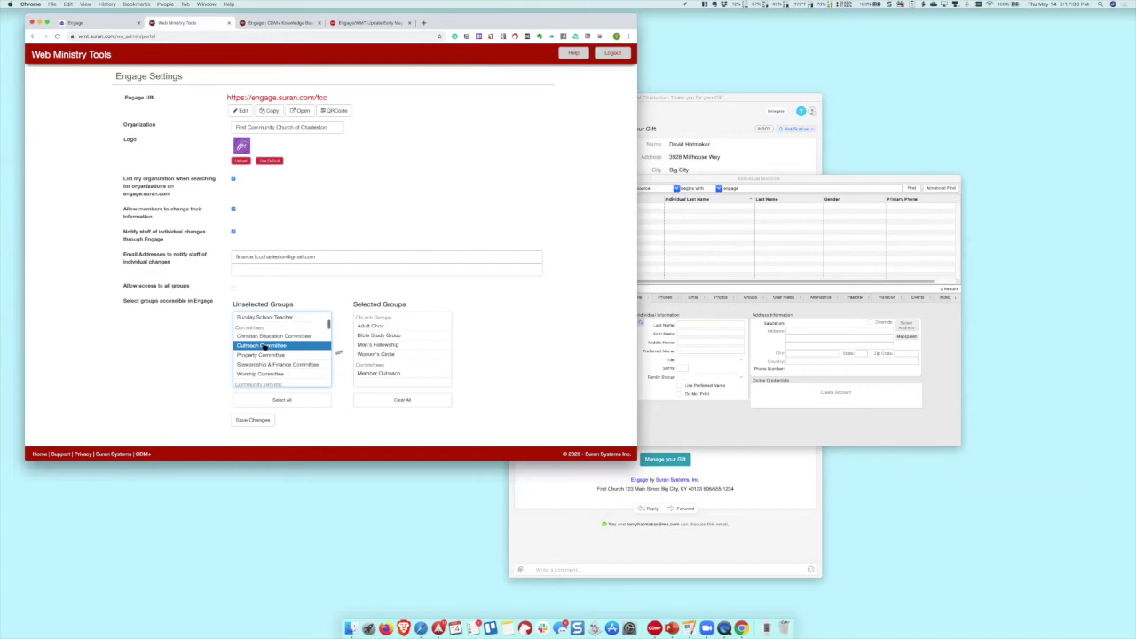
Step: Add the Stewardship & Finance Committee and Worship Committee to the groups accessible in Engage, and save the settings
{"action": "scroll", "coordinate": [263, 346], "scroll_direction": "up", "scroll_amount": 3}
{"action": "scroll", "coordinate": [264, 347], "scroll_direction": "up", "scroll_amount": 4}
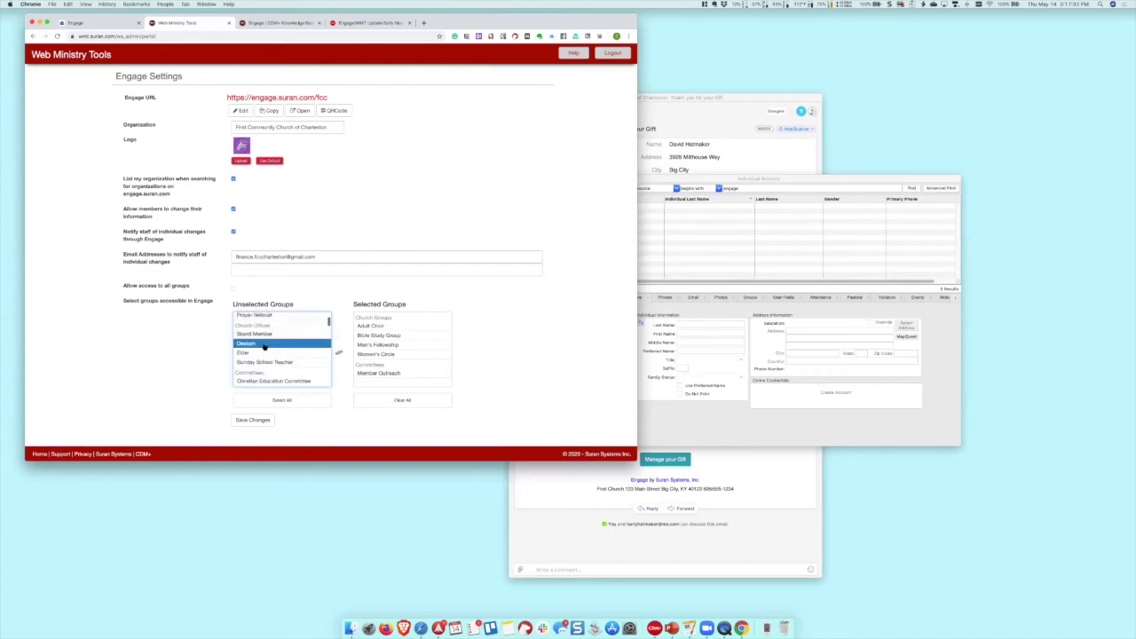
{"action": "scroll", "coordinate": [263, 347], "scroll_direction": "down", "scroll_amount": 3}
{"action": "left_click", "coordinate": [263, 346]}
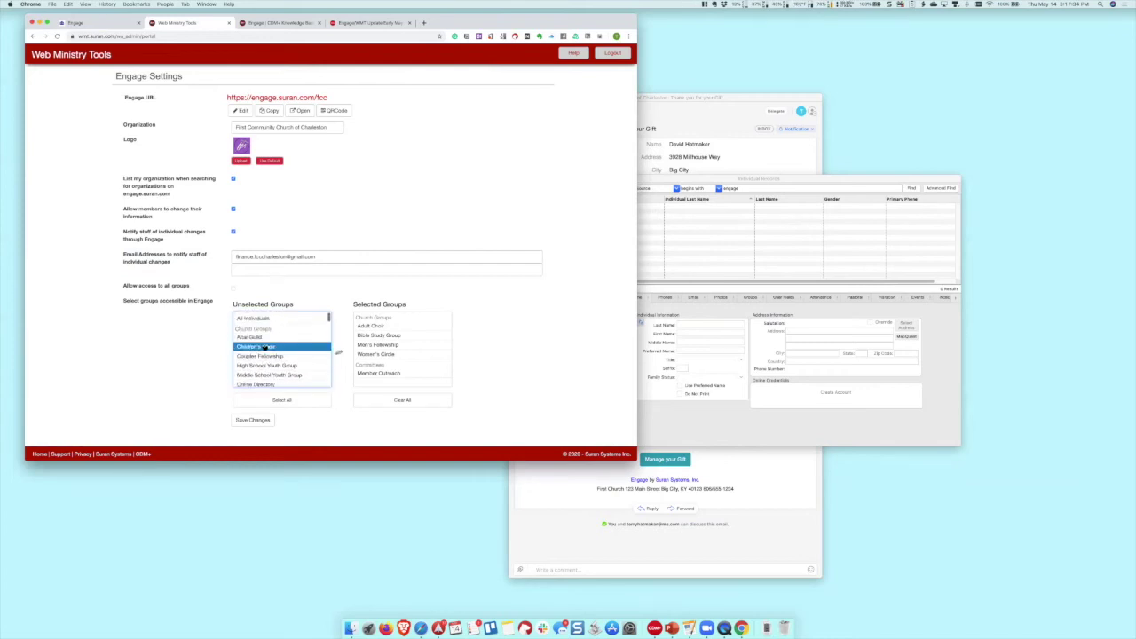
{"action": "scroll", "coordinate": [263, 346], "scroll_direction": "down", "scroll_amount": 2}
{"action": "left_click", "coordinate": [264, 346]}
{"action": "scroll", "coordinate": [264, 346], "scroll_direction": "down", "scroll_amount": 2}
{"action": "left_click", "coordinate": [264, 346]}
{"action": "scroll", "coordinate": [264, 346], "scroll_direction": "down", "scroll_amount": 3}
{"action": "scroll", "coordinate": [264, 348], "scroll_direction": "down", "scroll_amount": 1}
{"action": "double_click", "coordinate": [263, 348]}
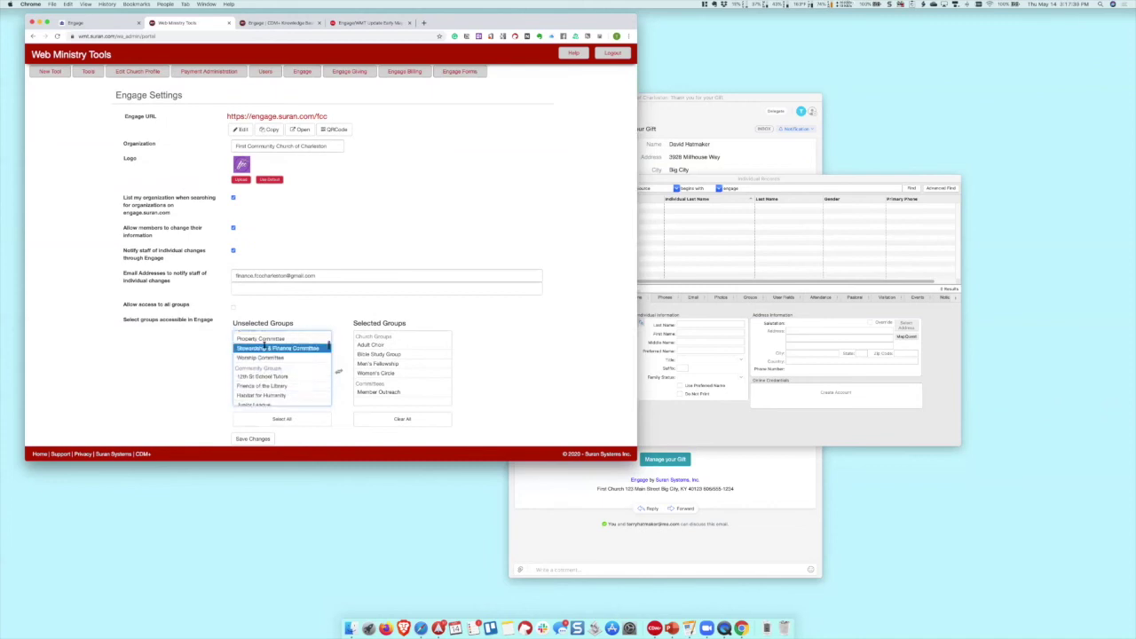
{"action": "double_click", "coordinate": [264, 348]}
{"action": "left_click", "coordinate": [263, 394]}
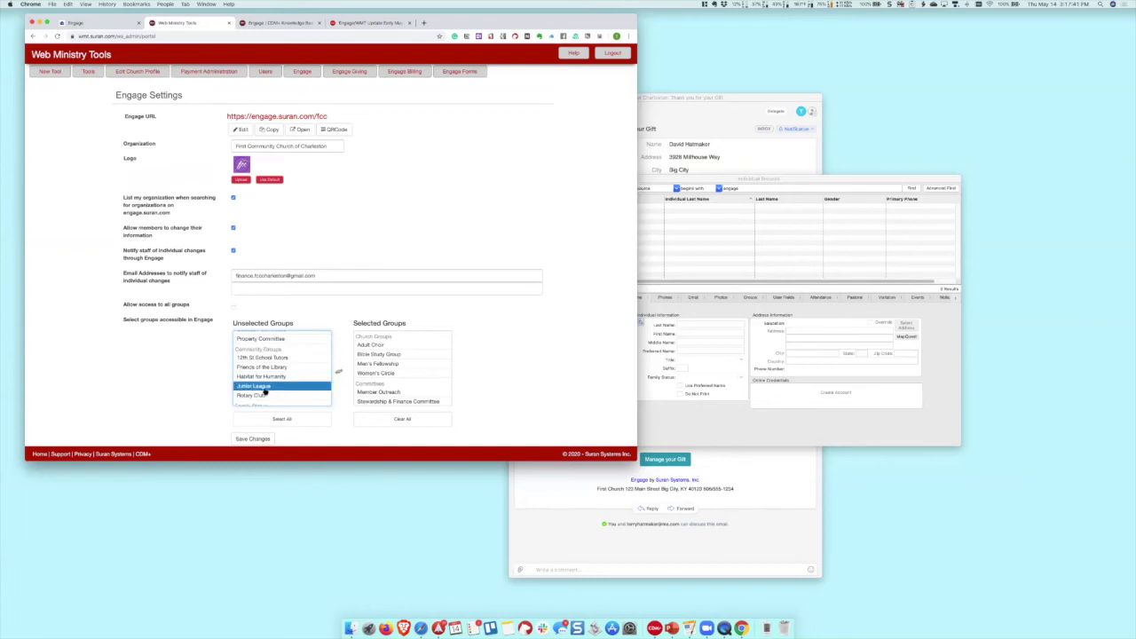
{"action": "left_click", "coordinate": [252, 438]}
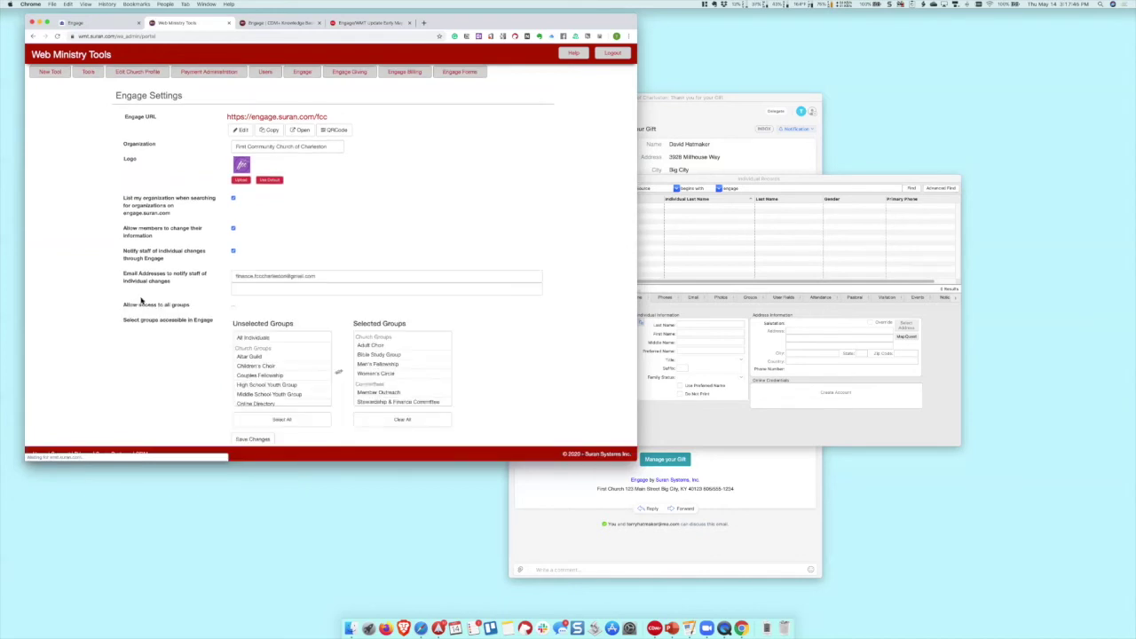
Step: Return to the church's Engage site, refresh it, and open the signed-in member's profile with fully reloaded details
{"action": "left_click", "coordinate": [125, 23]}
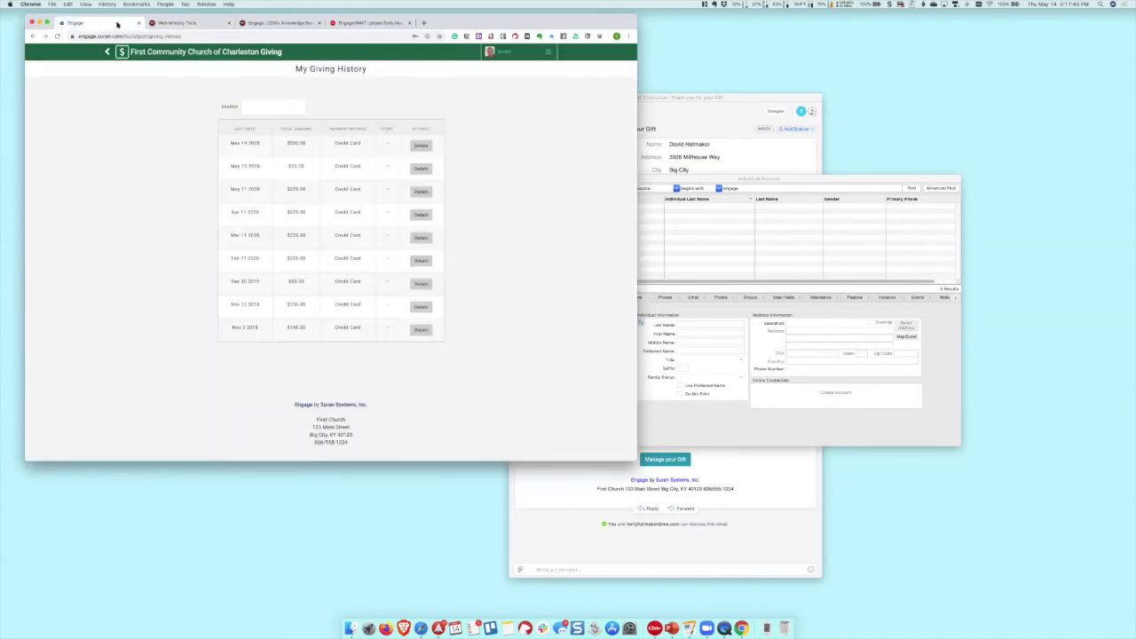
{"action": "left_click", "coordinate": [547, 51]}
{"action": "left_click", "coordinate": [390, 77]}
{"action": "left_click", "coordinate": [57, 36]}
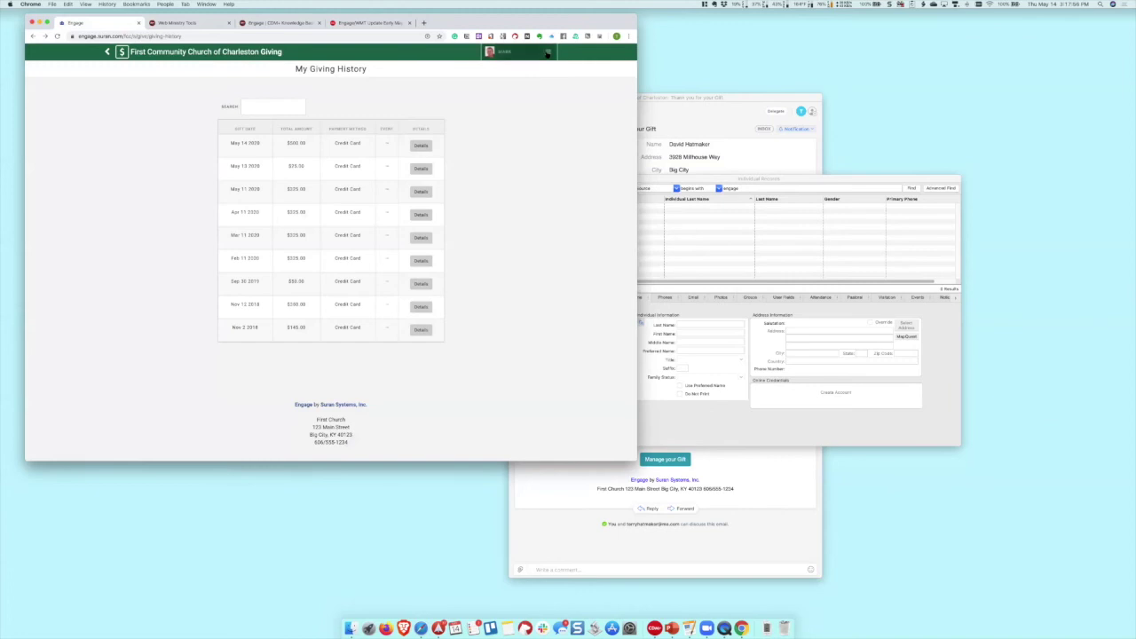
{"action": "left_click", "coordinate": [542, 58]}
{"action": "left_click", "coordinate": [502, 144]}
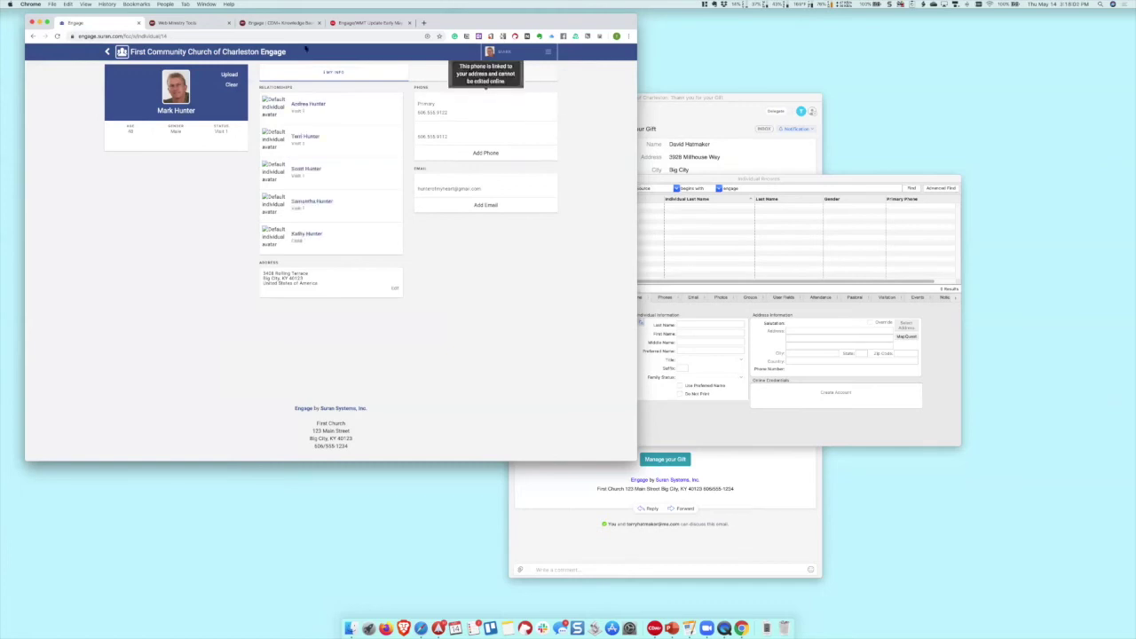
{"action": "left_click", "coordinate": [58, 37]}
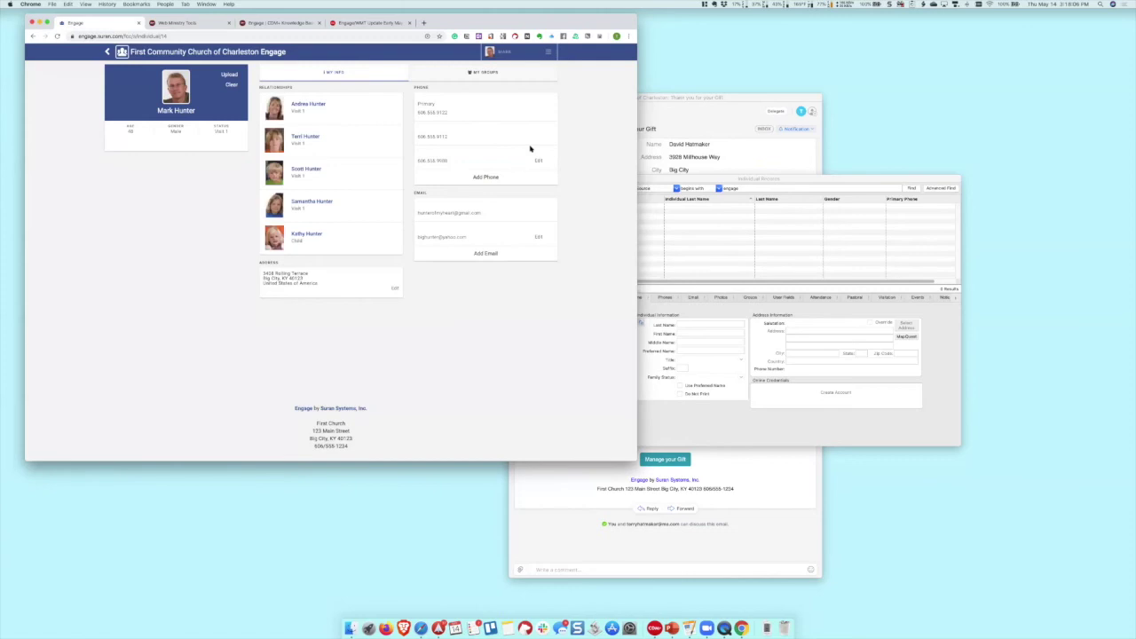
Step: Open the signed-in member's Groups page and view the members of the Worship Committee
{"action": "left_click", "coordinate": [548, 57]}
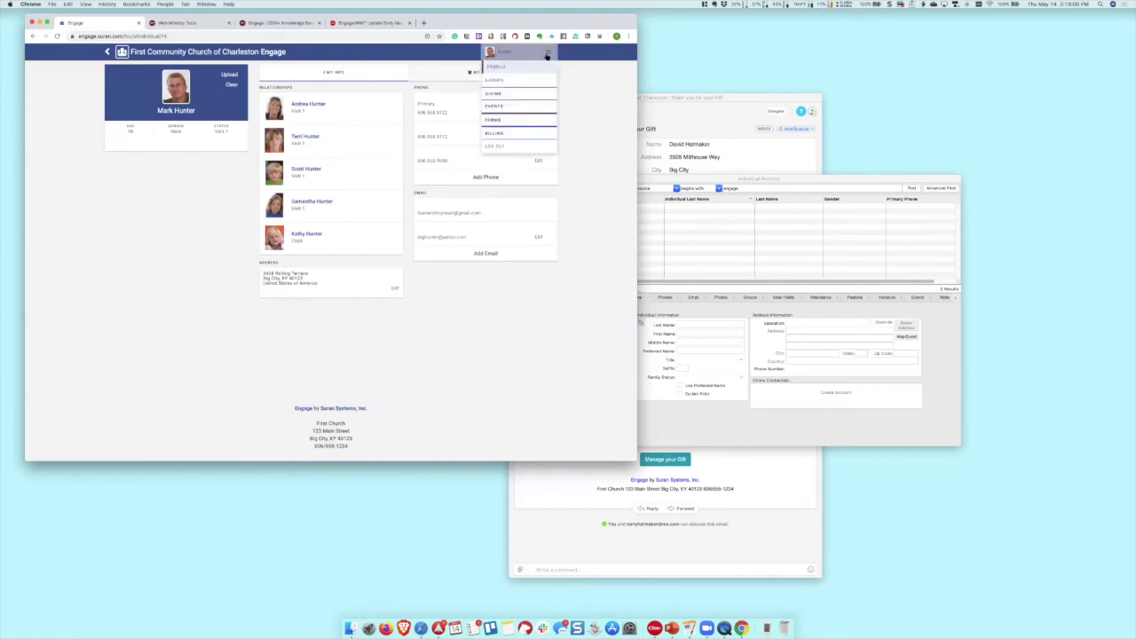
{"action": "left_click", "coordinate": [529, 82]}
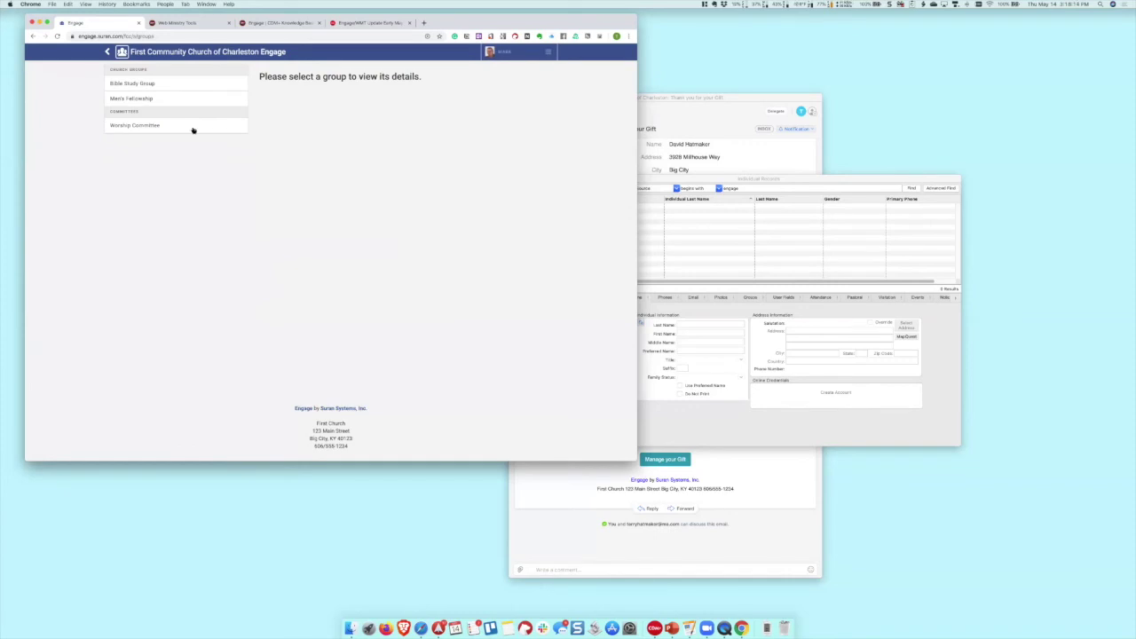
{"action": "left_click", "coordinate": [136, 126]}
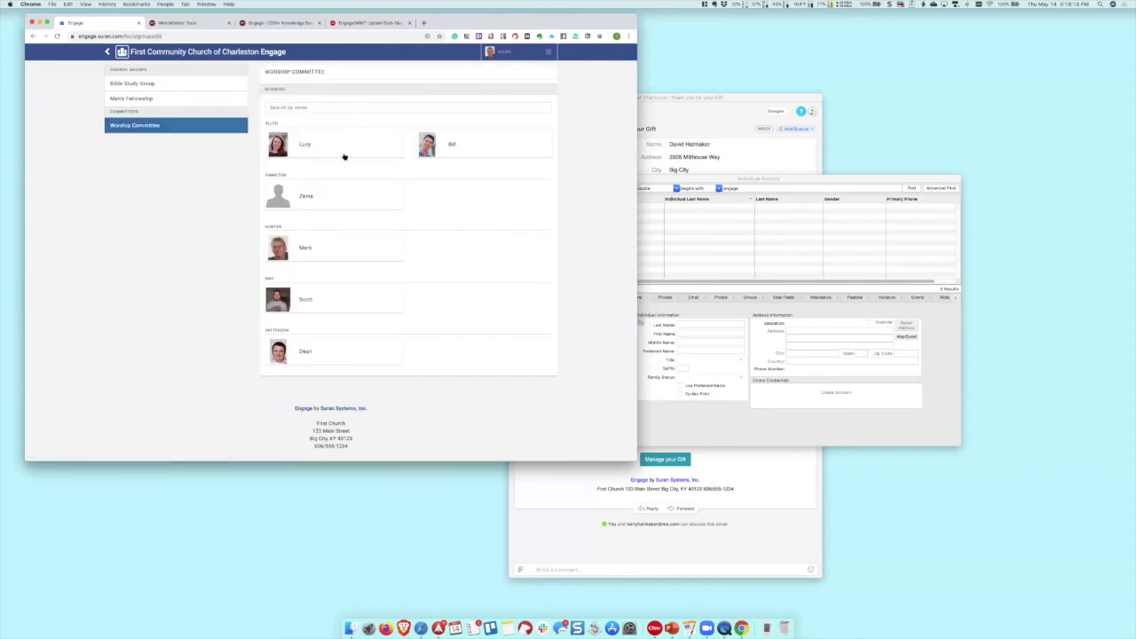
Step: View the profile of the first listed committee member and that of the other head of household, and step back through the profiles
{"action": "left_click", "coordinate": [303, 144]}
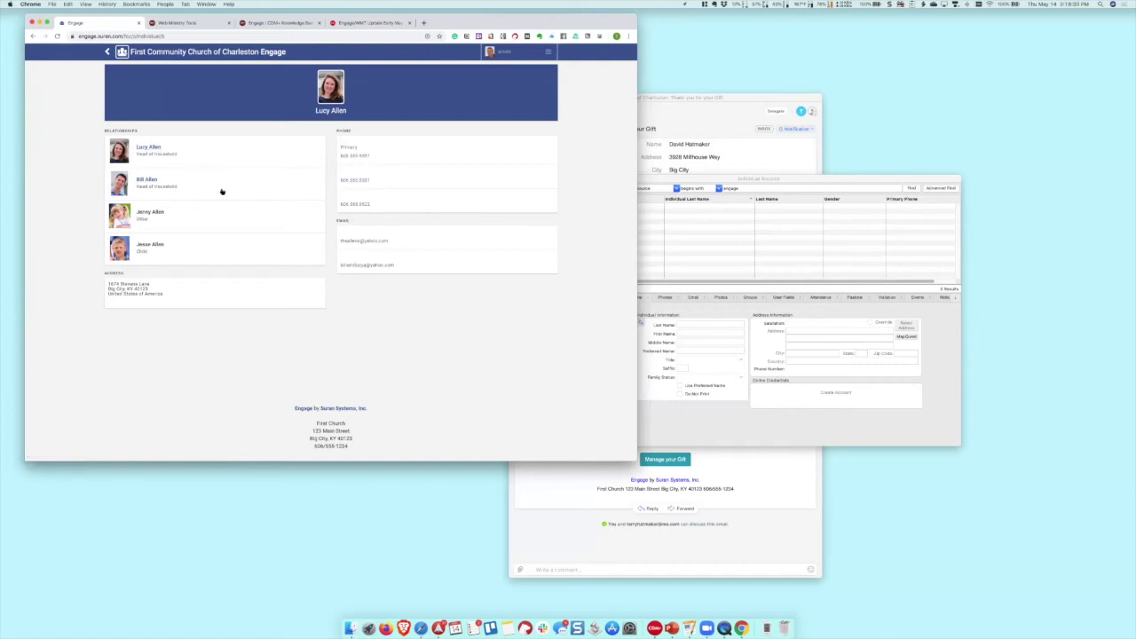
{"action": "left_click", "coordinate": [146, 182]}
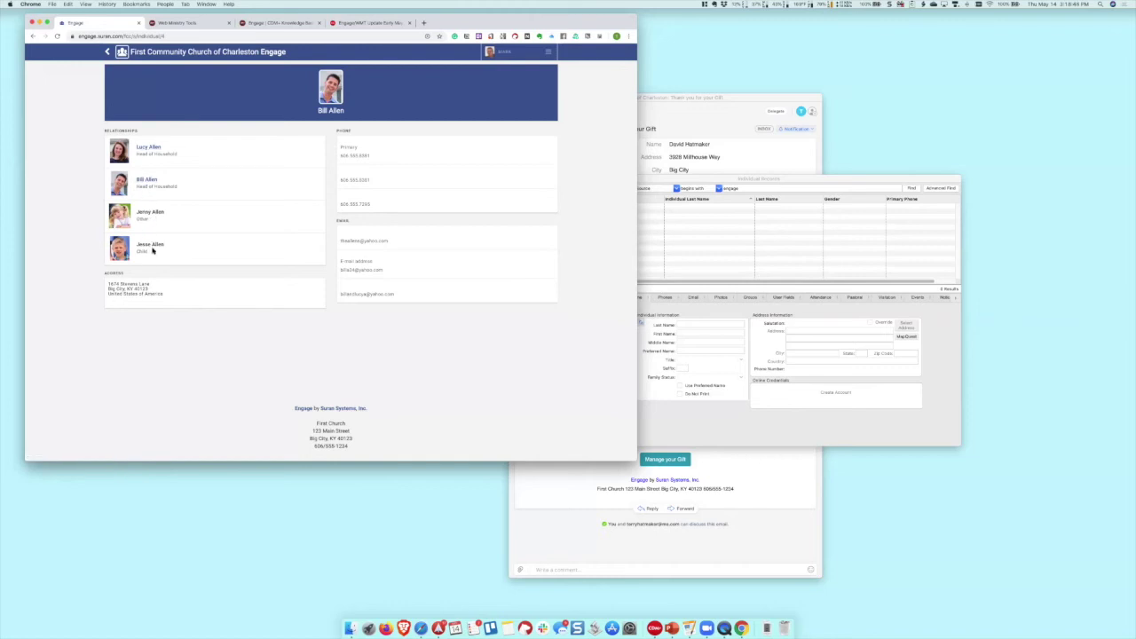
{"action": "left_click", "coordinate": [149, 146]}
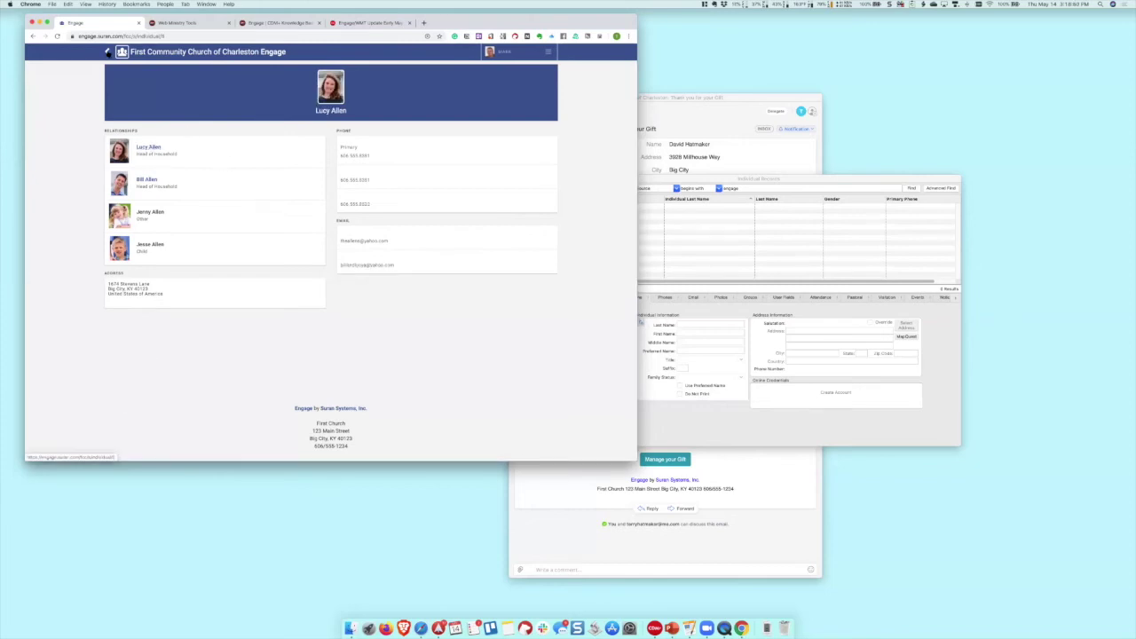
{"action": "left_click", "coordinate": [107, 52]}
{"action": "left_click", "coordinate": [107, 52]}
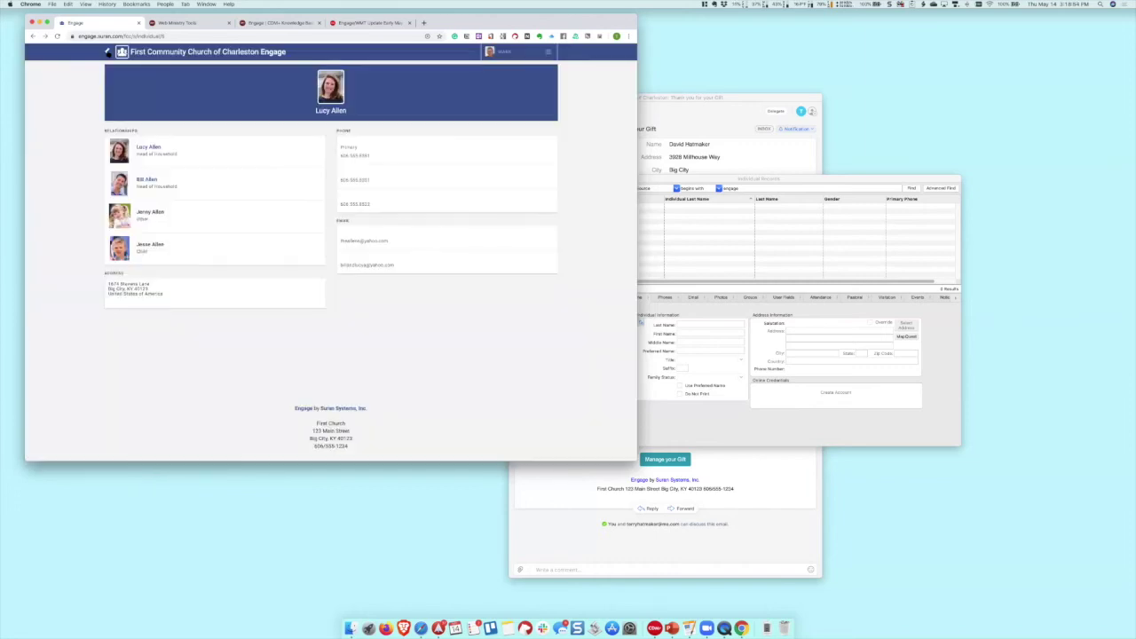
Step: Open the signed-in member's Groups page and check its groups against the Selected Groups list in the Web Ministry Tools Engage settings
{"action": "left_click", "coordinate": [547, 52]}
{"action": "left_click", "coordinate": [527, 79]}
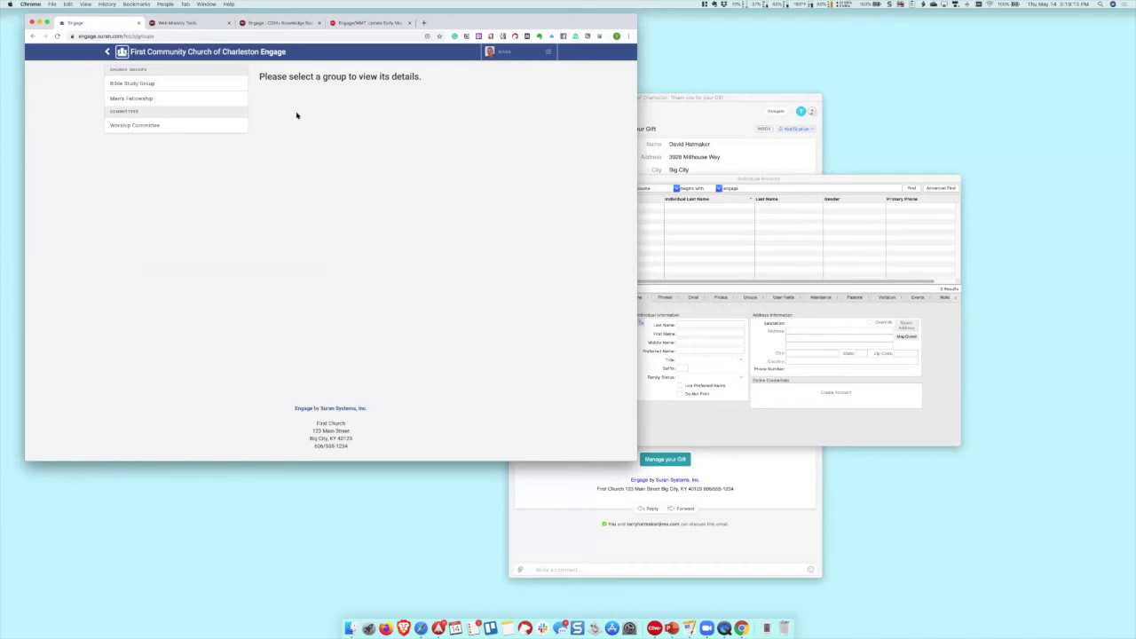
{"action": "left_click", "coordinate": [191, 22]}
{"action": "left_click", "coordinate": [408, 356]}
{"action": "scroll", "coordinate": [417, 355], "scroll_direction": "down", "scroll_amount": 2}
{"action": "left_click", "coordinate": [436, 354]}
{"action": "scroll", "coordinate": [435, 354], "scroll_direction": "up", "scroll_amount": 2}
{"action": "left_click", "coordinate": [434, 344]}
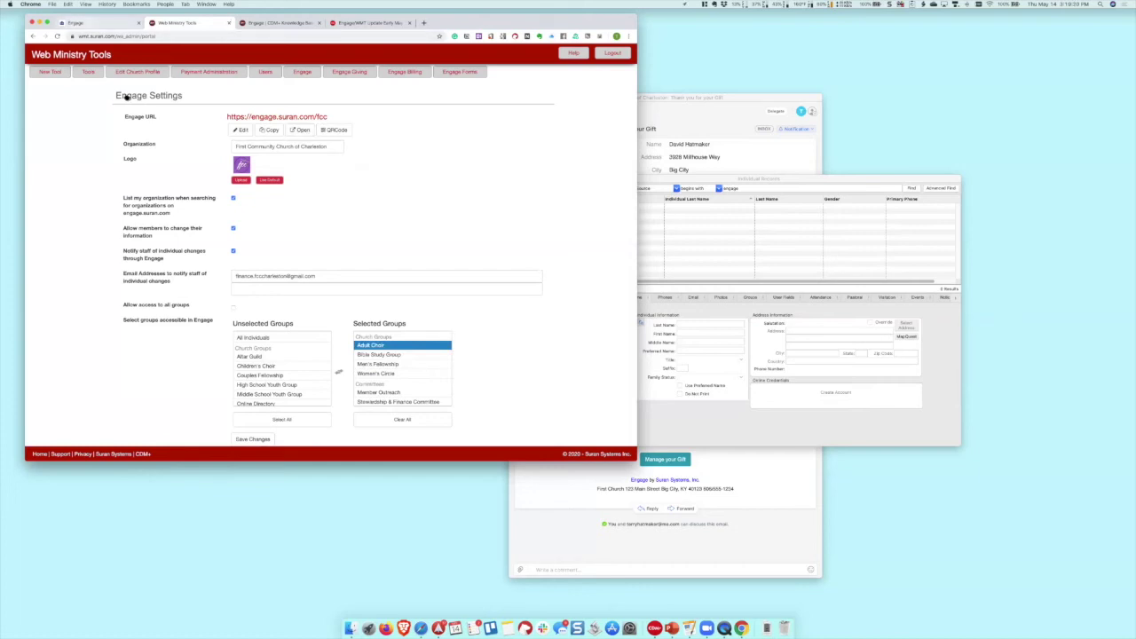
{"action": "left_click", "coordinate": [89, 22]}
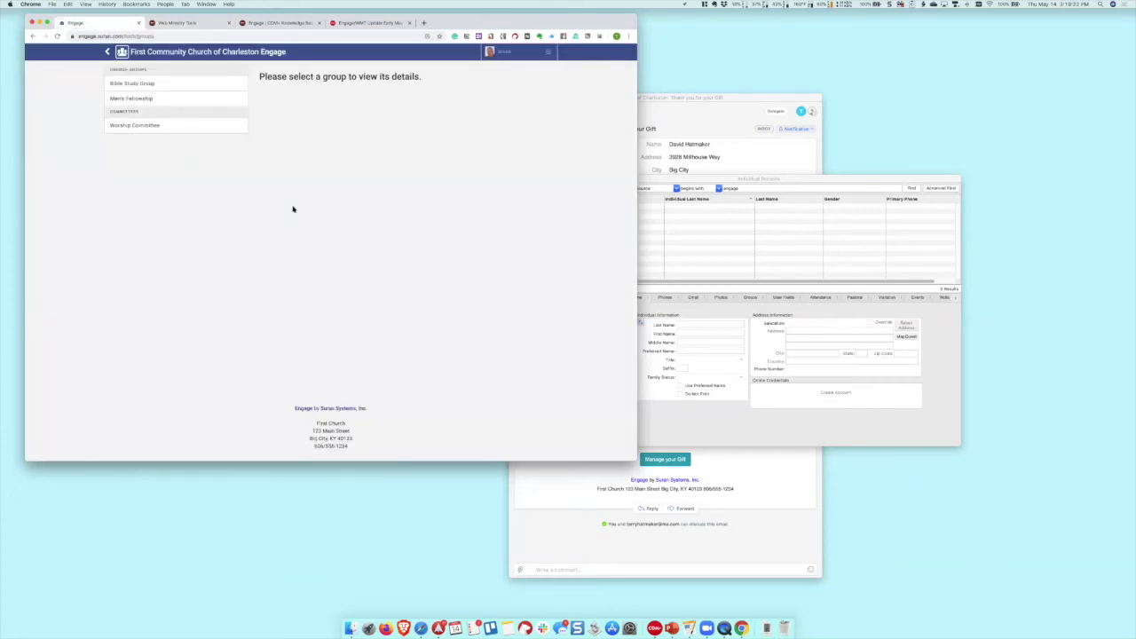
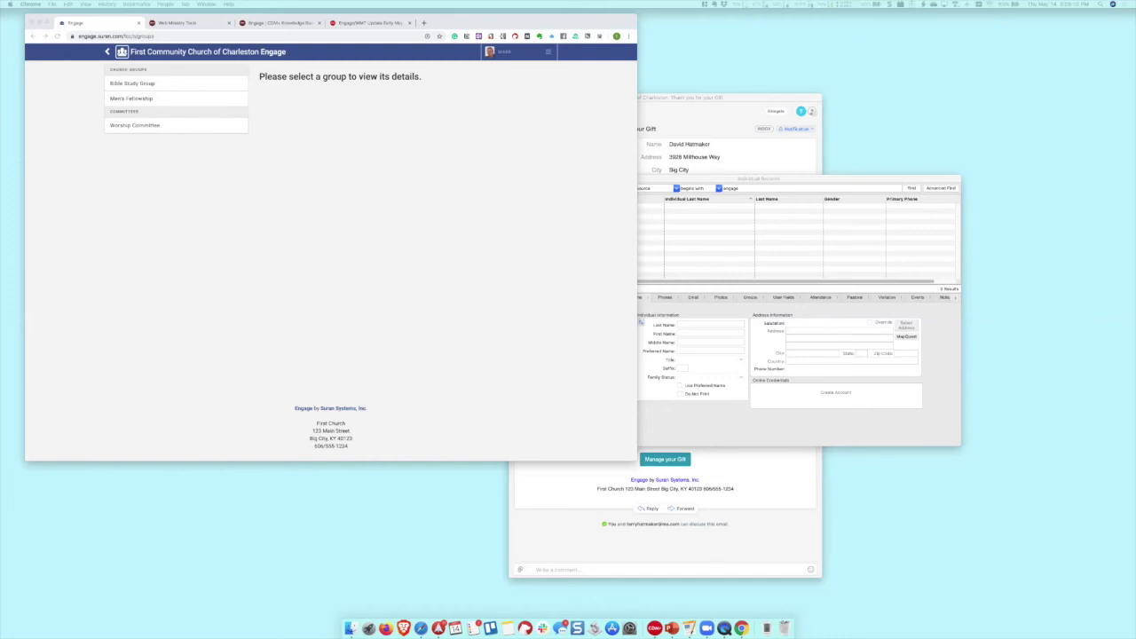
Step: Start a new one-time gift of $45 to Tithes in the church's Engage Giving section and continue to the payment stage
{"action": "key", "text": "ctrl+Tab"}
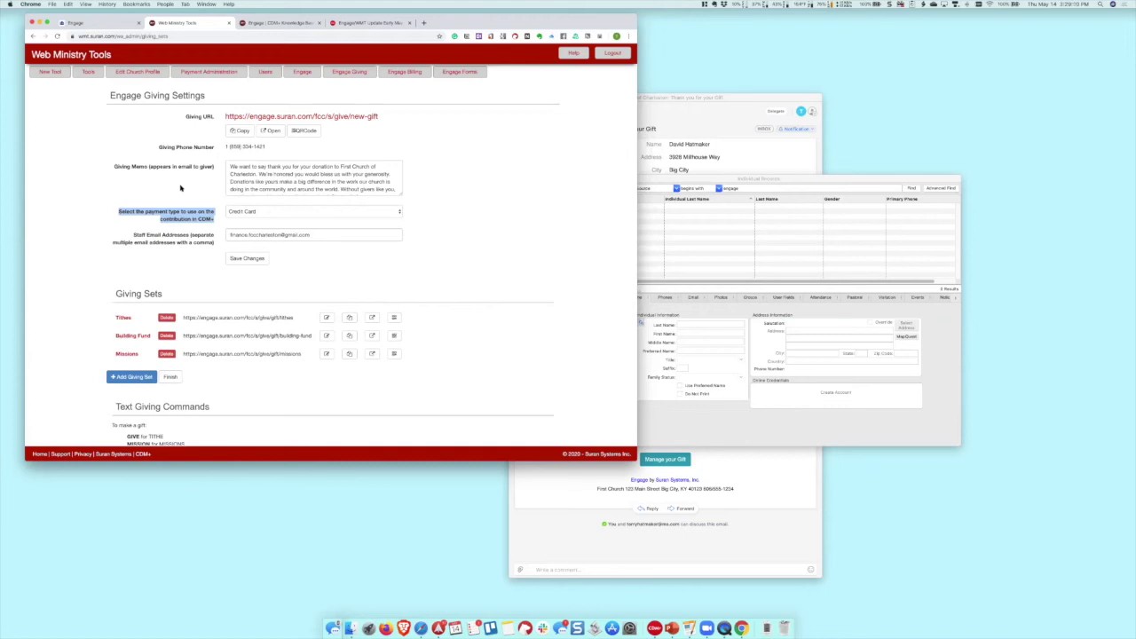
{"action": "left_click", "coordinate": [122, 22]}
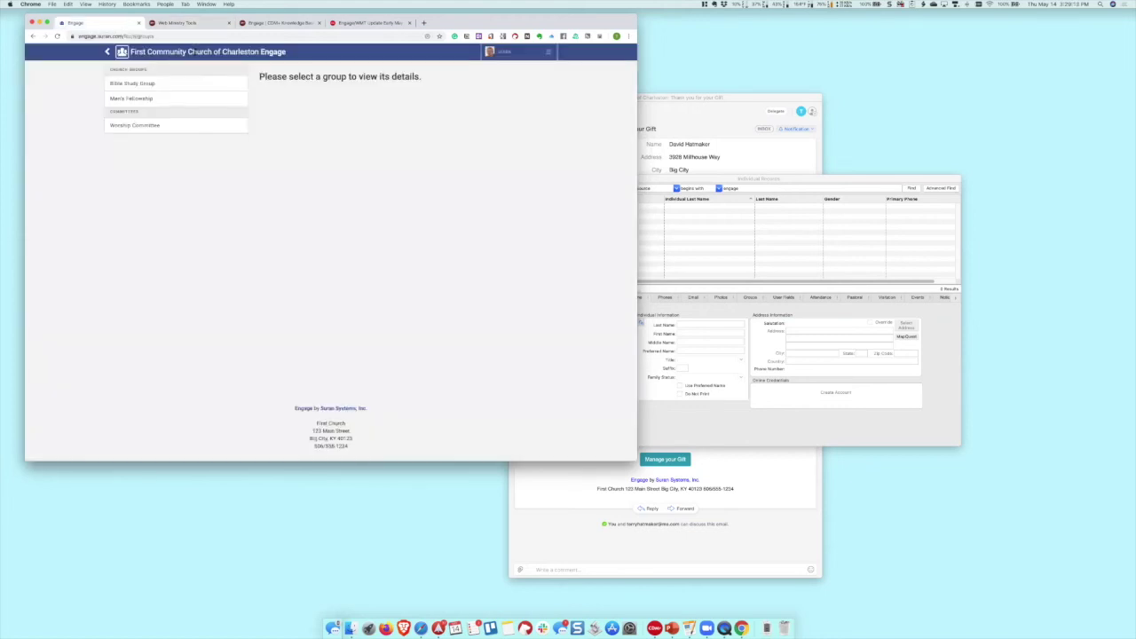
{"action": "left_click", "coordinate": [548, 52]}
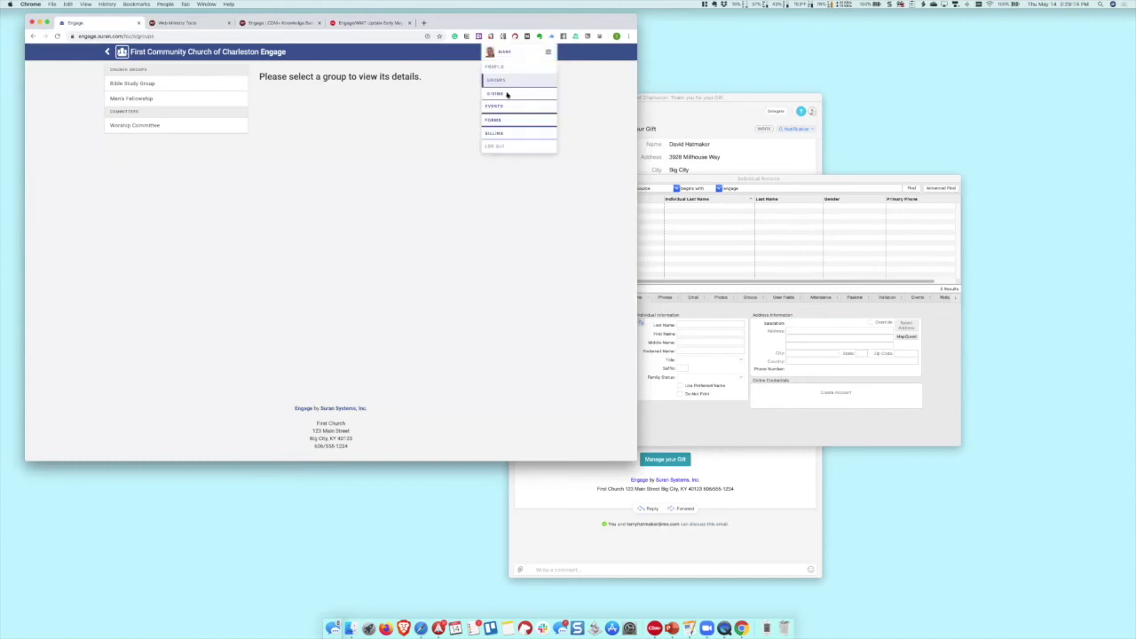
{"action": "left_click", "coordinate": [507, 94]}
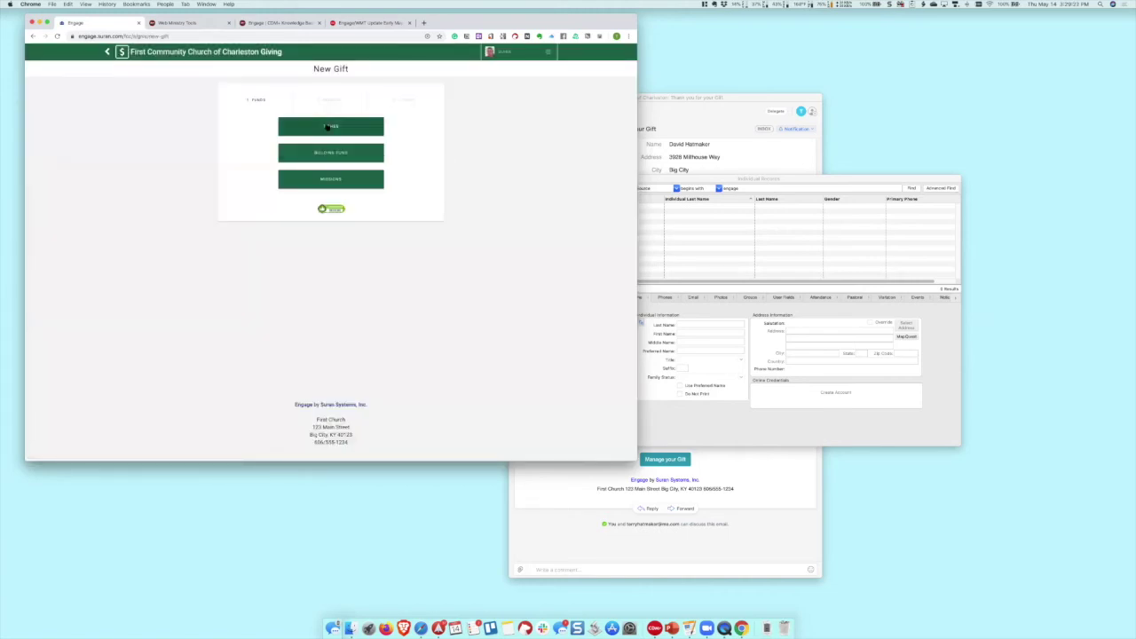
{"action": "left_click", "coordinate": [328, 127]}
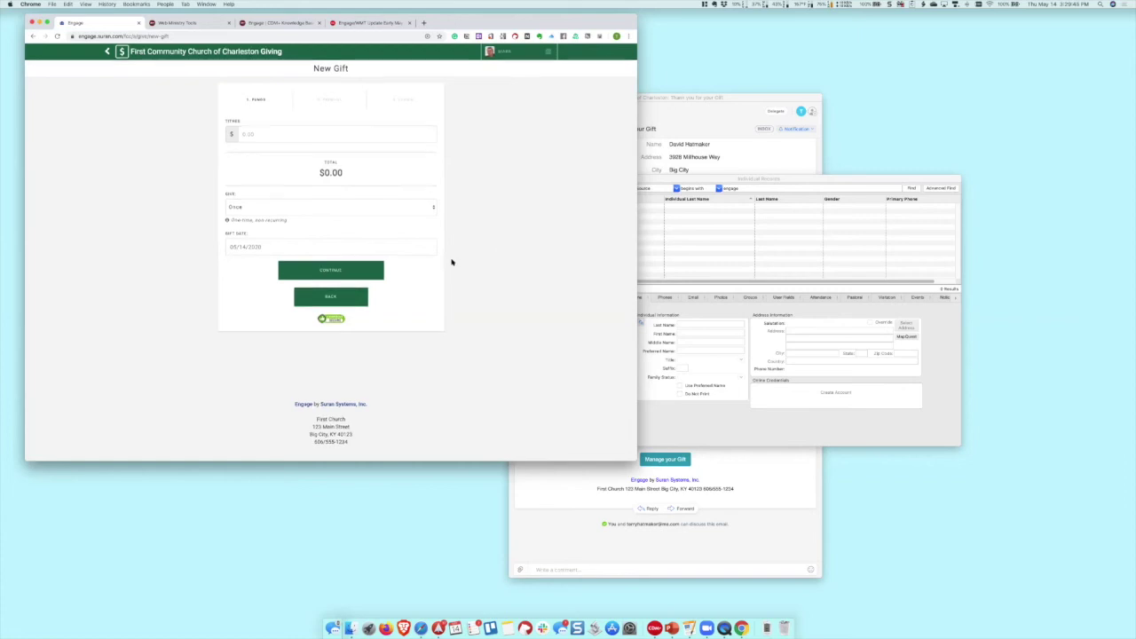
{"action": "left_click", "coordinate": [269, 134]}
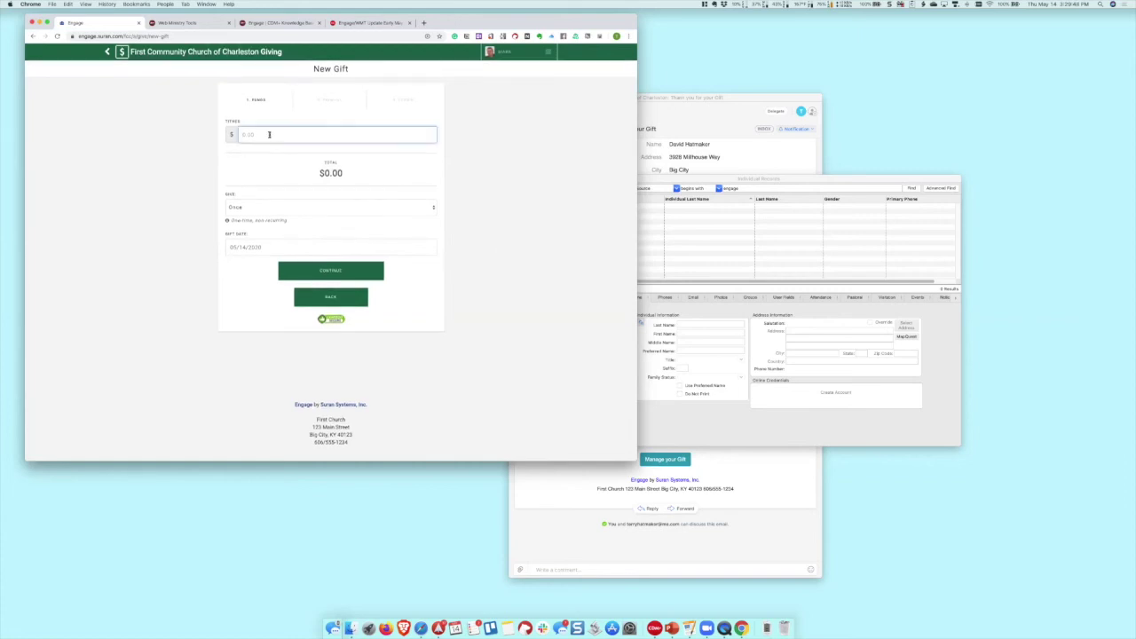
{"action": "type", "text": "45"}
{"action": "left_click", "coordinate": [332, 272]}
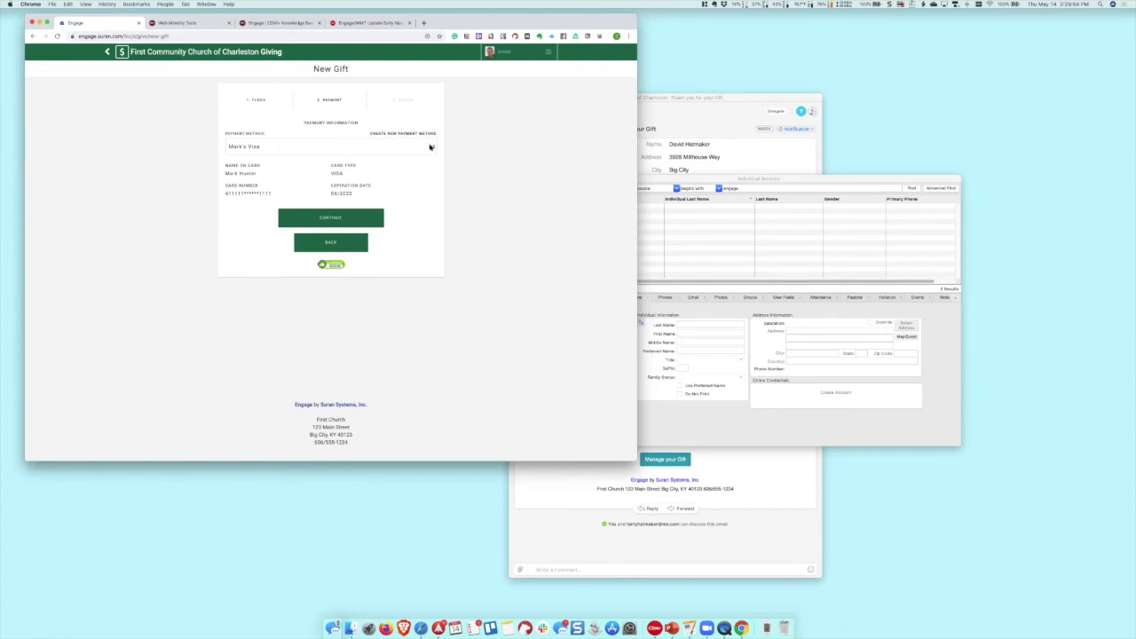
Step: Open the member's saved payment methods and view both the bank accounts and the credit cards
{"action": "left_click", "coordinate": [547, 55]}
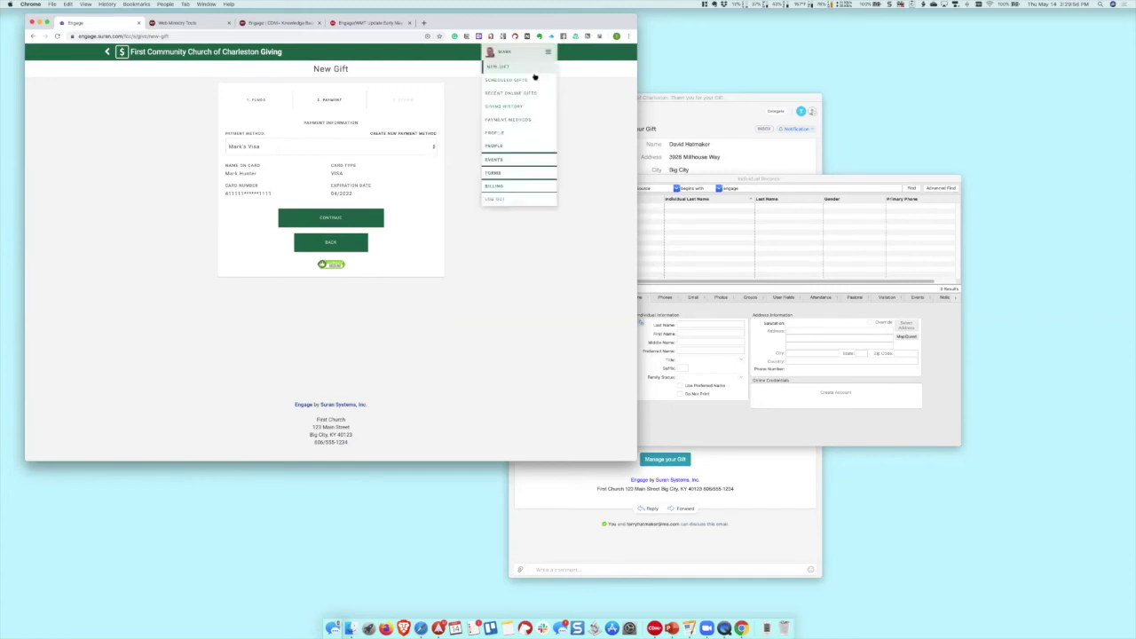
{"action": "left_click", "coordinate": [512, 123]}
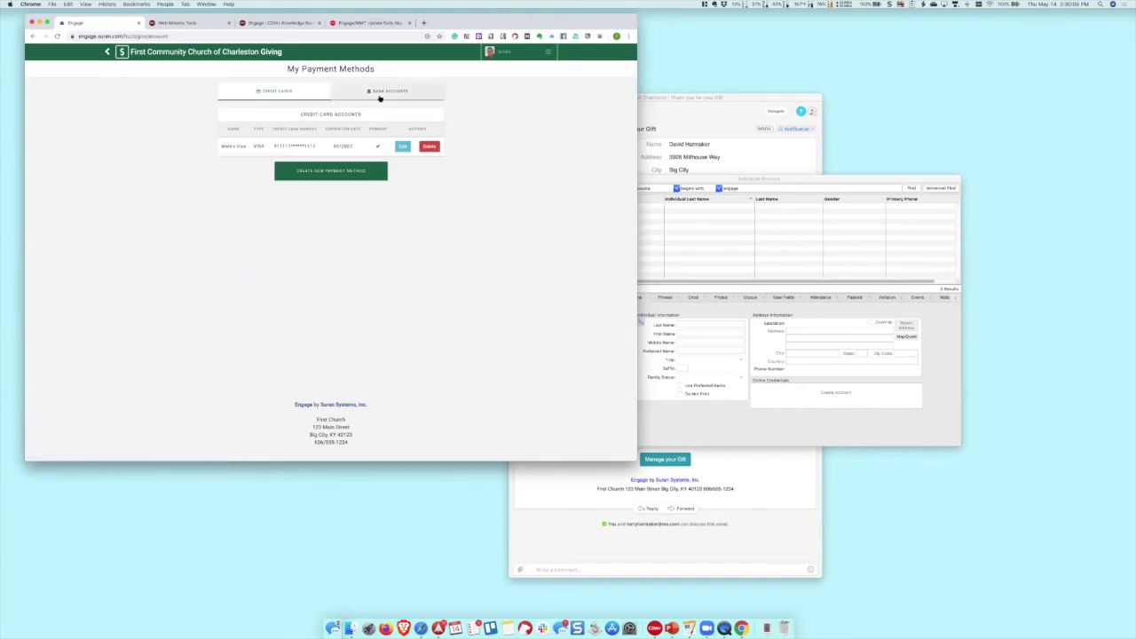
{"action": "left_click", "coordinate": [380, 94]}
{"action": "left_click", "coordinate": [286, 94]}
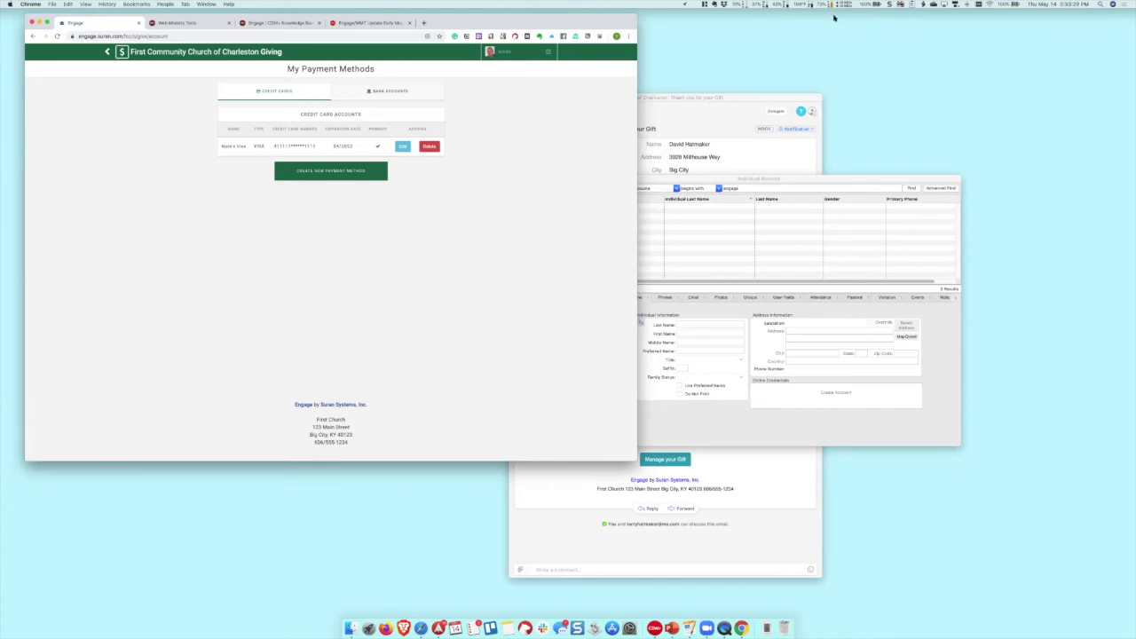
Step: View the member's Giving profile with its e-mail and text-giving settings, and return to the member's People profile
{"action": "left_click", "coordinate": [692, 181]}
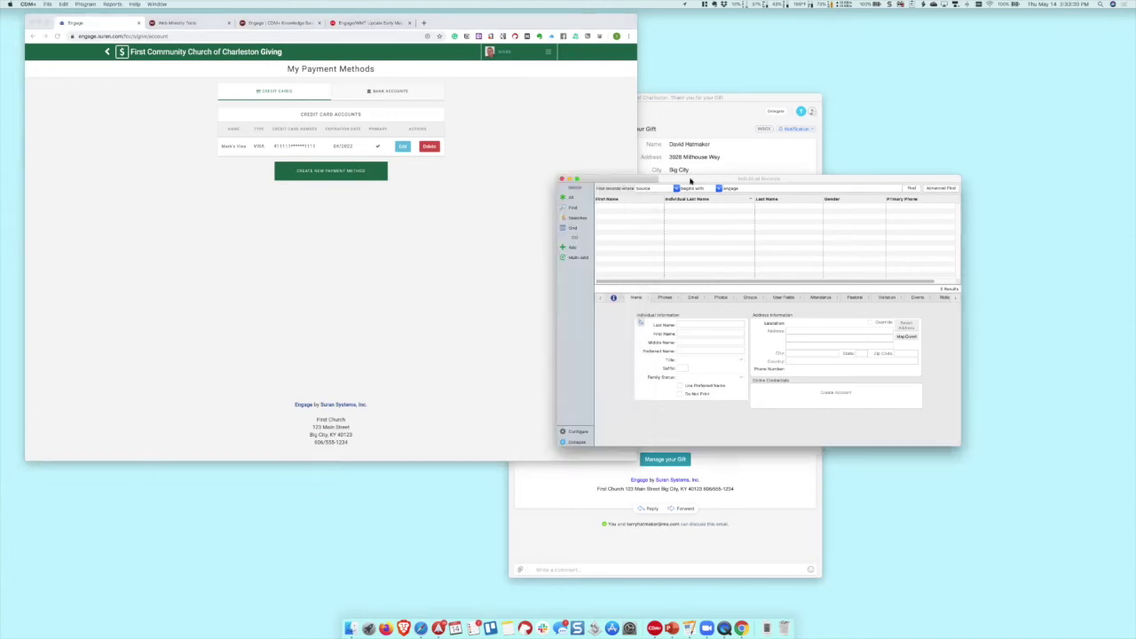
{"action": "left_click_drag", "start_coordinate": [644, 182], "coordinate": [668, 181]}
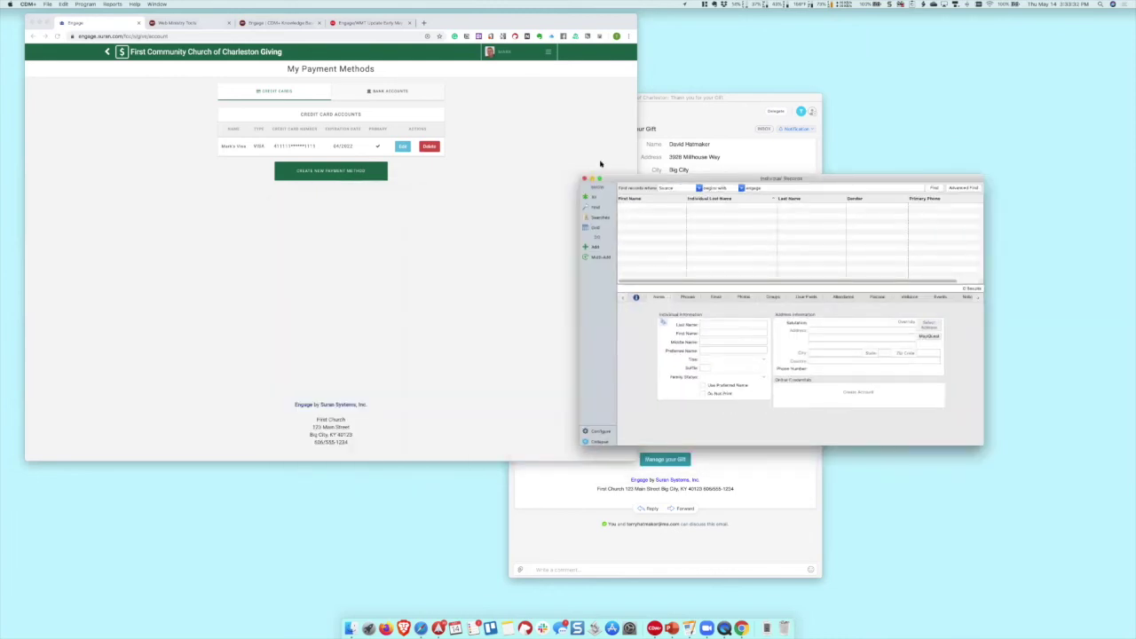
{"action": "left_click", "coordinate": [513, 156]}
{"action": "left_click", "coordinate": [543, 51]}
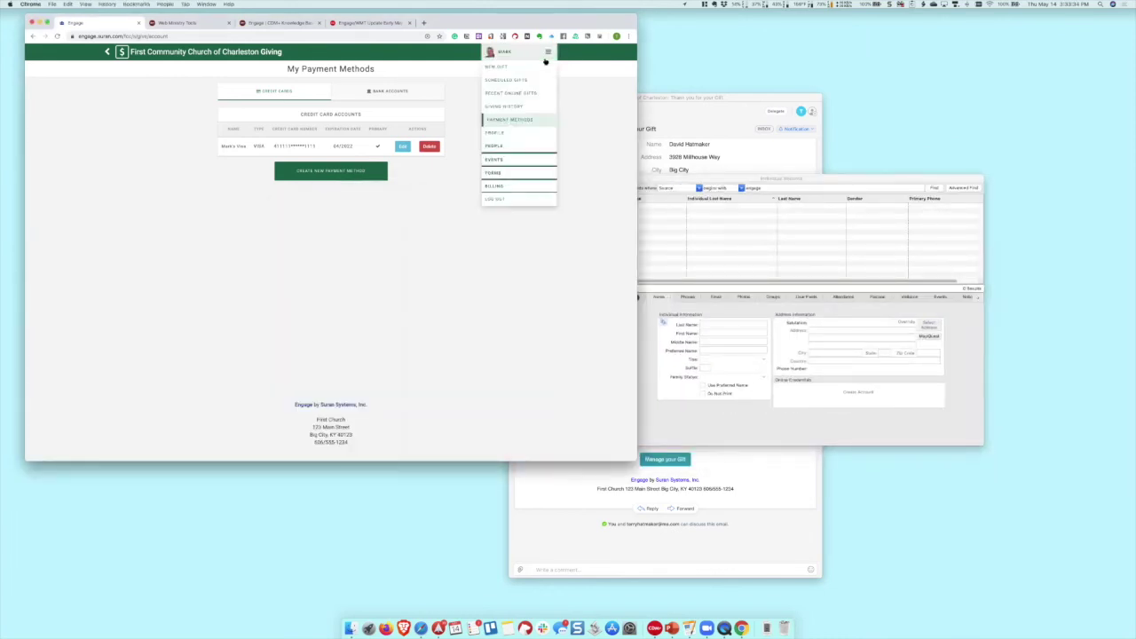
{"action": "left_click", "coordinate": [510, 132]}
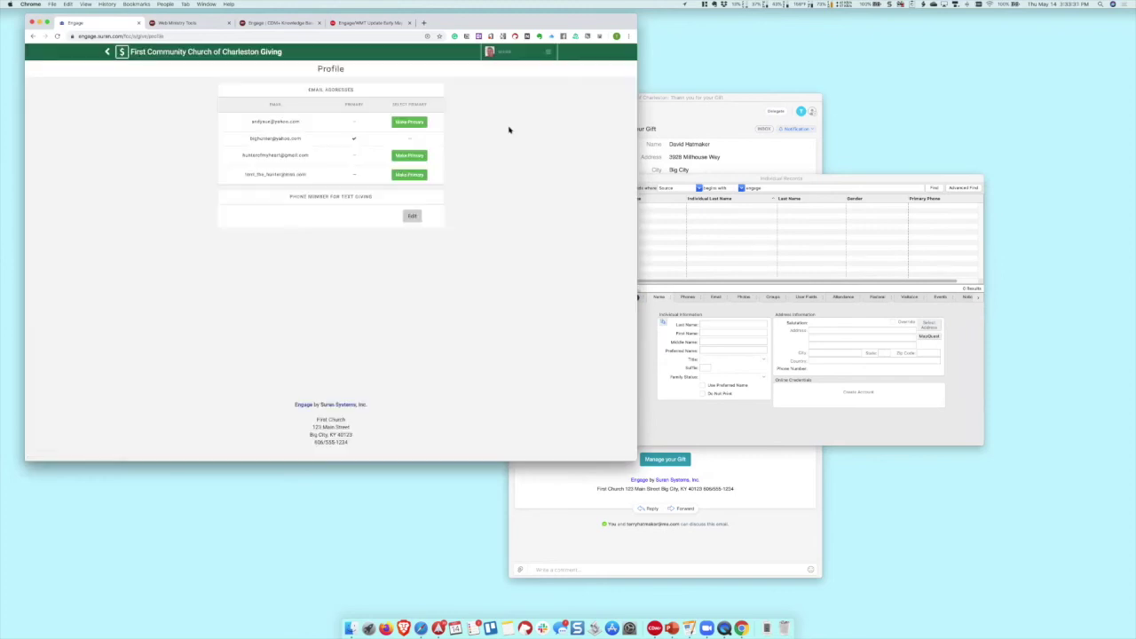
{"action": "left_click", "coordinate": [515, 53]}
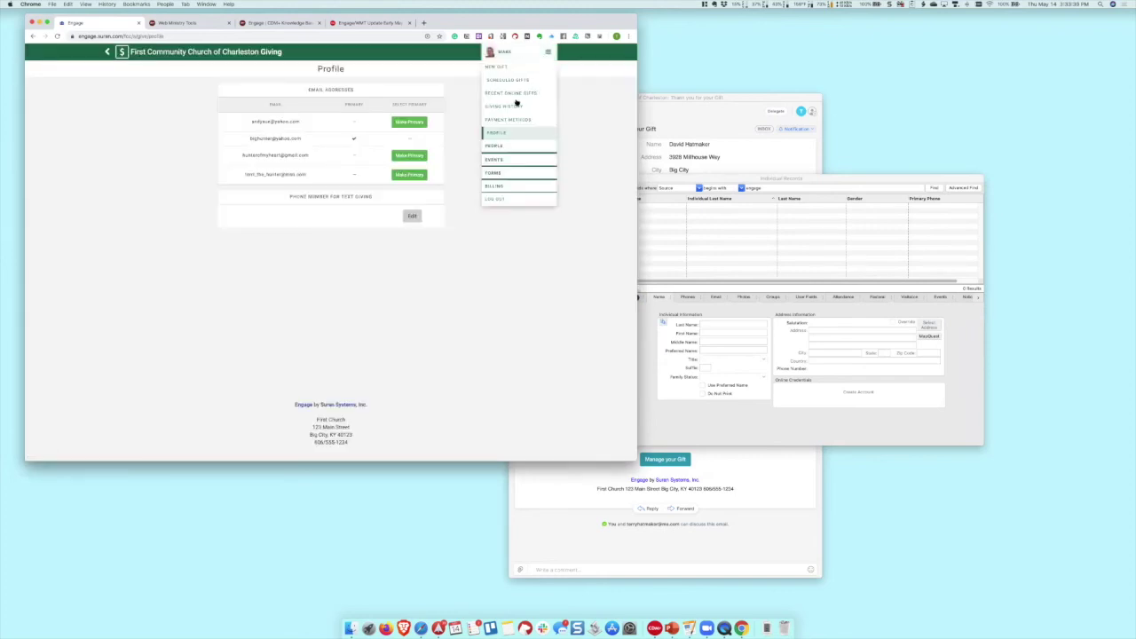
{"action": "left_click", "coordinate": [494, 146]}
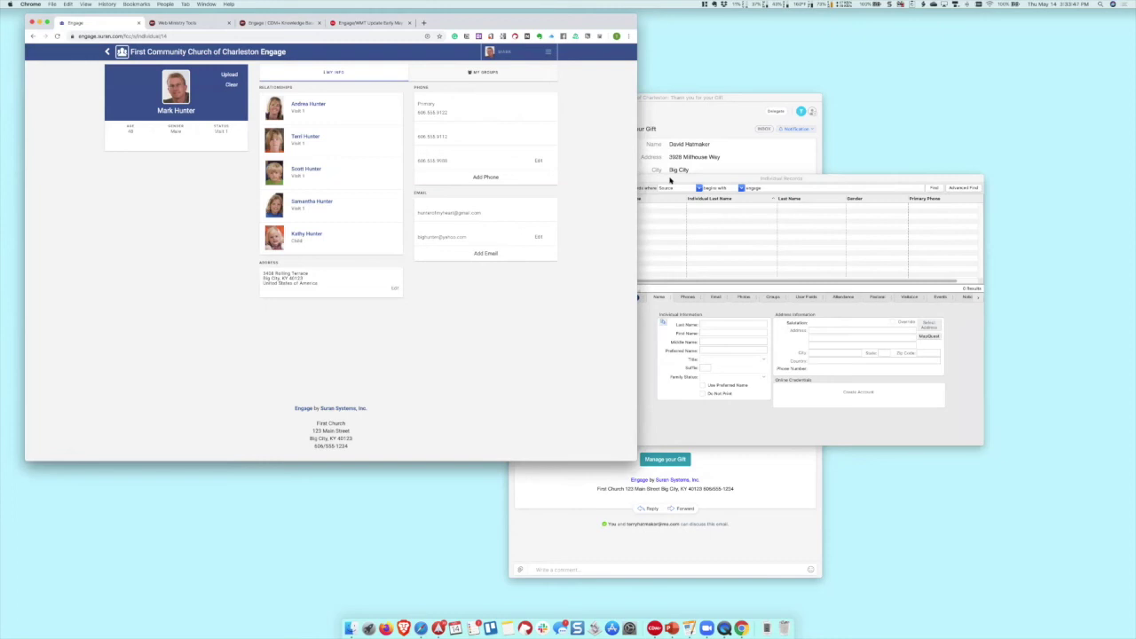
Step: Switch to CDM+ and open Individual List Maintenance from the Membership program
{"action": "left_click", "coordinate": [670, 180]}
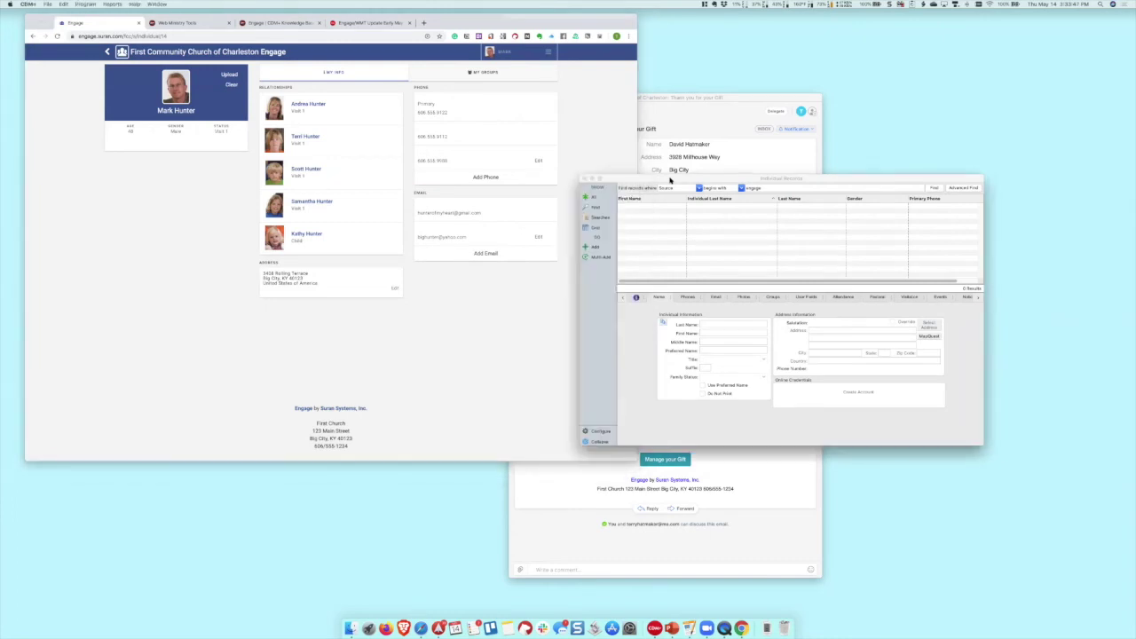
{"action": "left_click", "coordinate": [47, 4]}
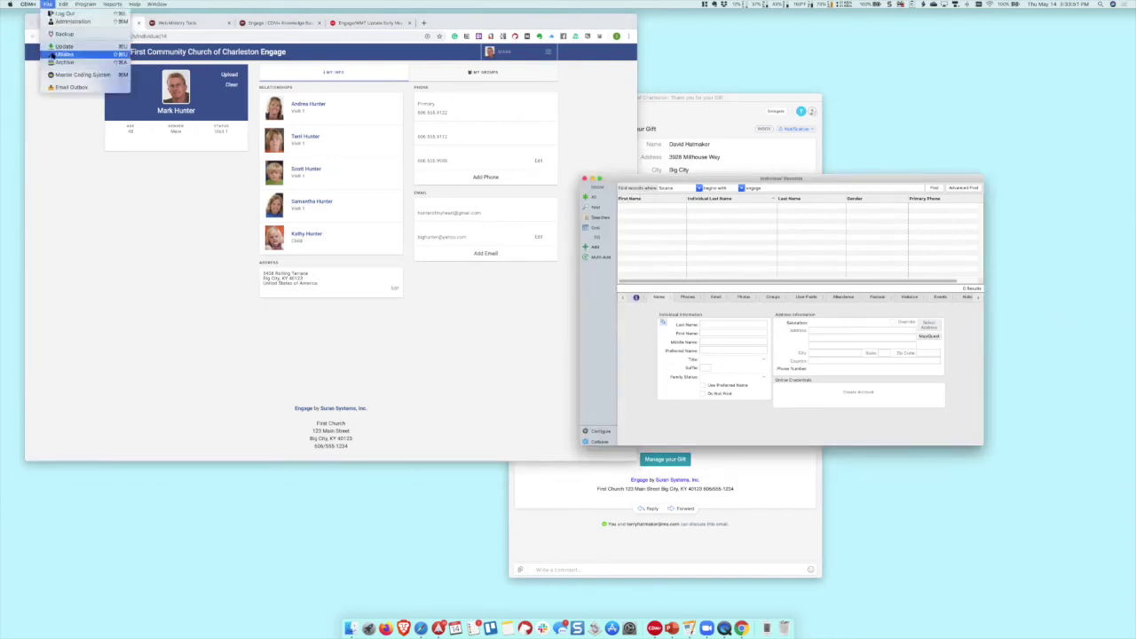
{"action": "mouse_move", "coordinate": [85, 4]}
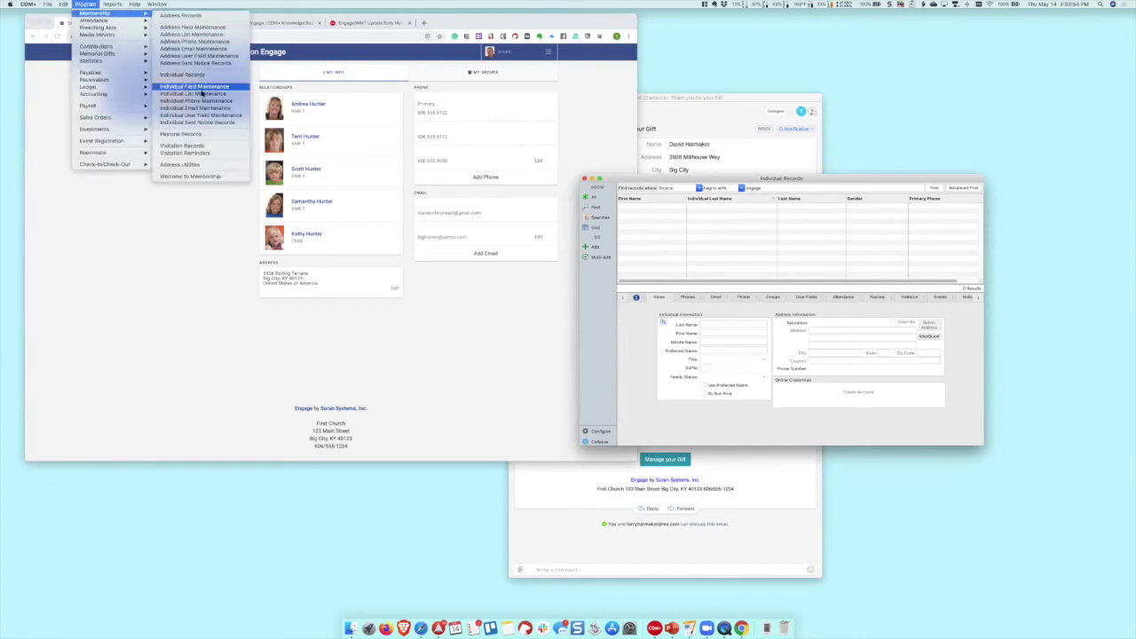
{"action": "left_click", "coordinate": [199, 86]}
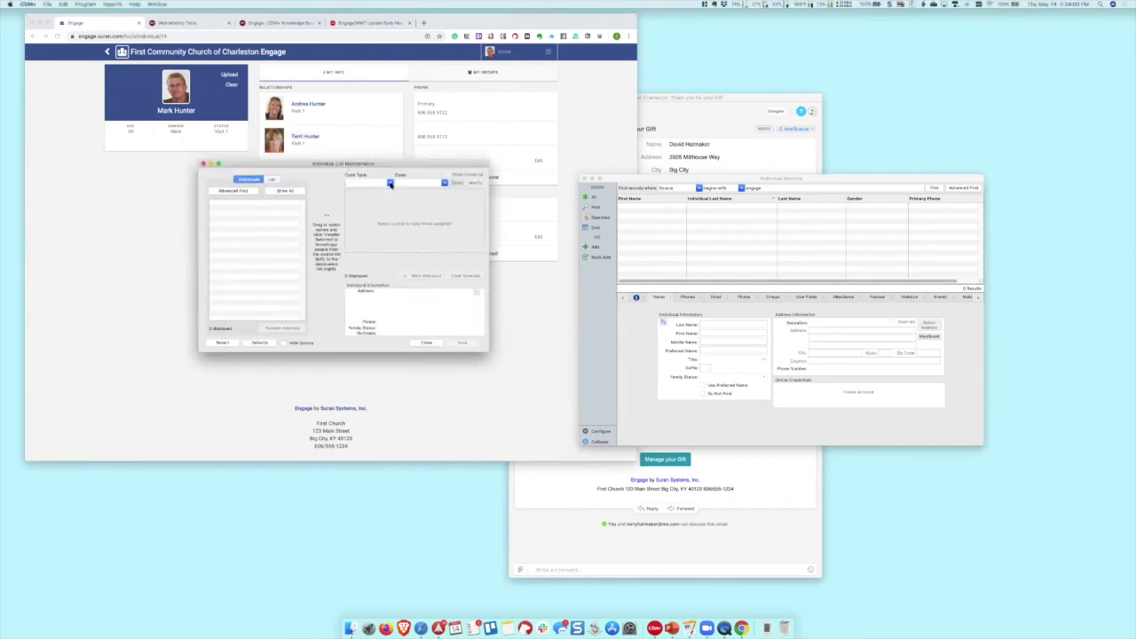
Step: List the individuals with code type Church Offices and code Board Member, and widen the window to show the date and term columns
{"action": "left_click", "coordinate": [389, 184]}
{"action": "left_click", "coordinate": [387, 186]}
{"action": "left_click", "coordinate": [388, 183]}
{"action": "left_click", "coordinate": [383, 193]}
{"action": "left_click", "coordinate": [444, 183]}
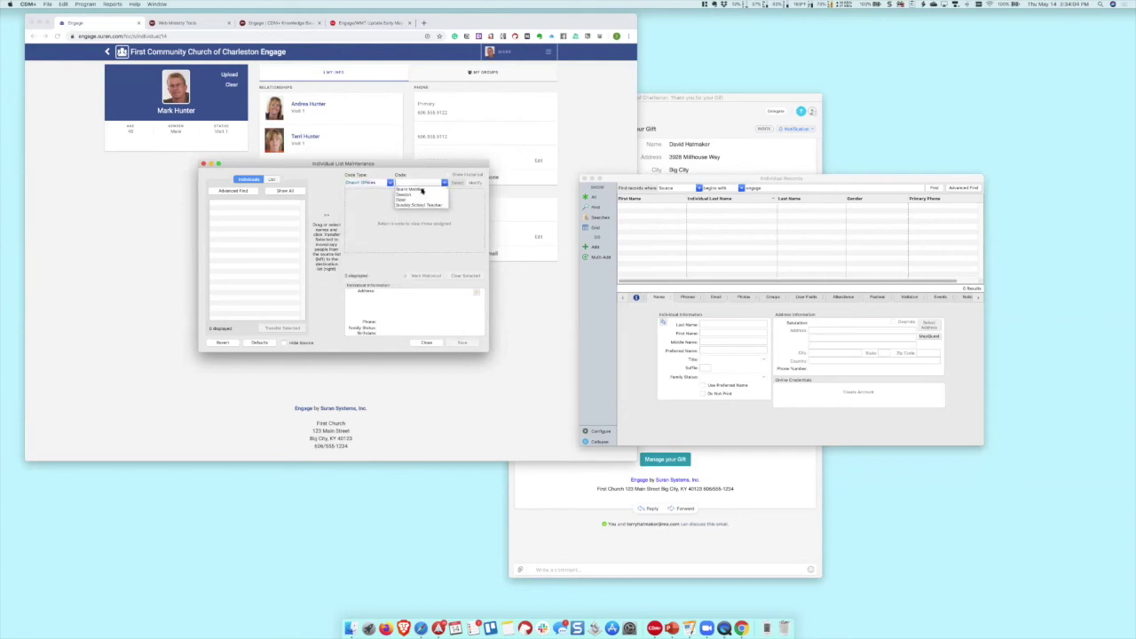
{"action": "left_click", "coordinate": [423, 190]}
{"action": "left_click_drag", "start_coordinate": [487, 280], "coordinate": [641, 290]}
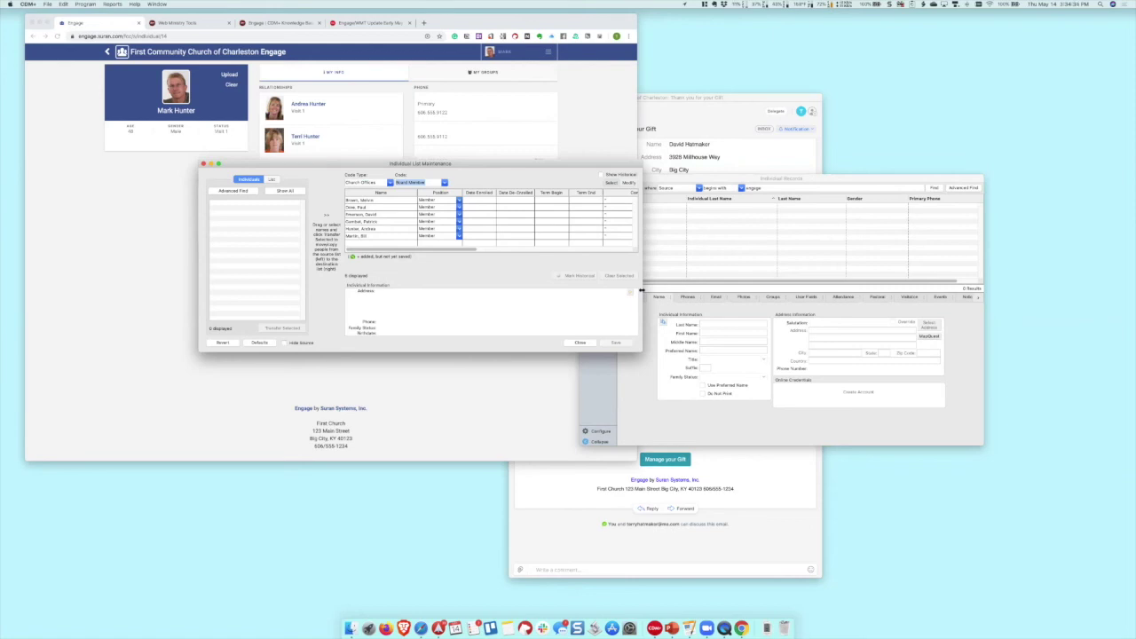
Step: Check the member's groups in Engage, add All Individuals to the accessible groups in the Web Ministry Tools Engage settings, and save
{"action": "left_click", "coordinate": [576, 97]}
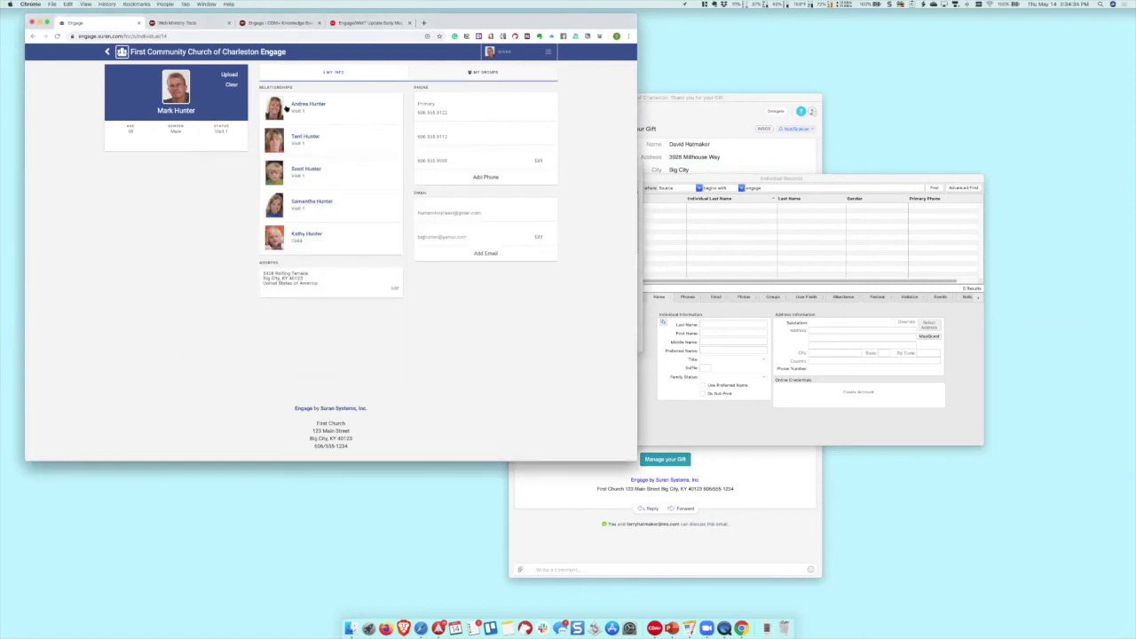
{"action": "left_click", "coordinate": [478, 72]}
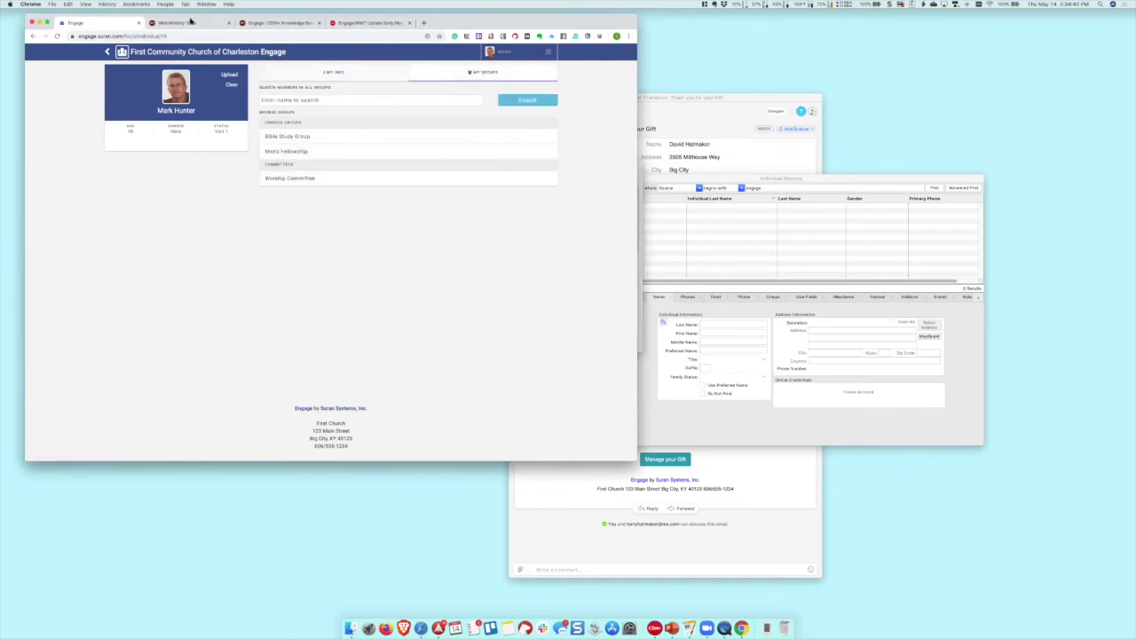
{"action": "left_click", "coordinate": [190, 22]}
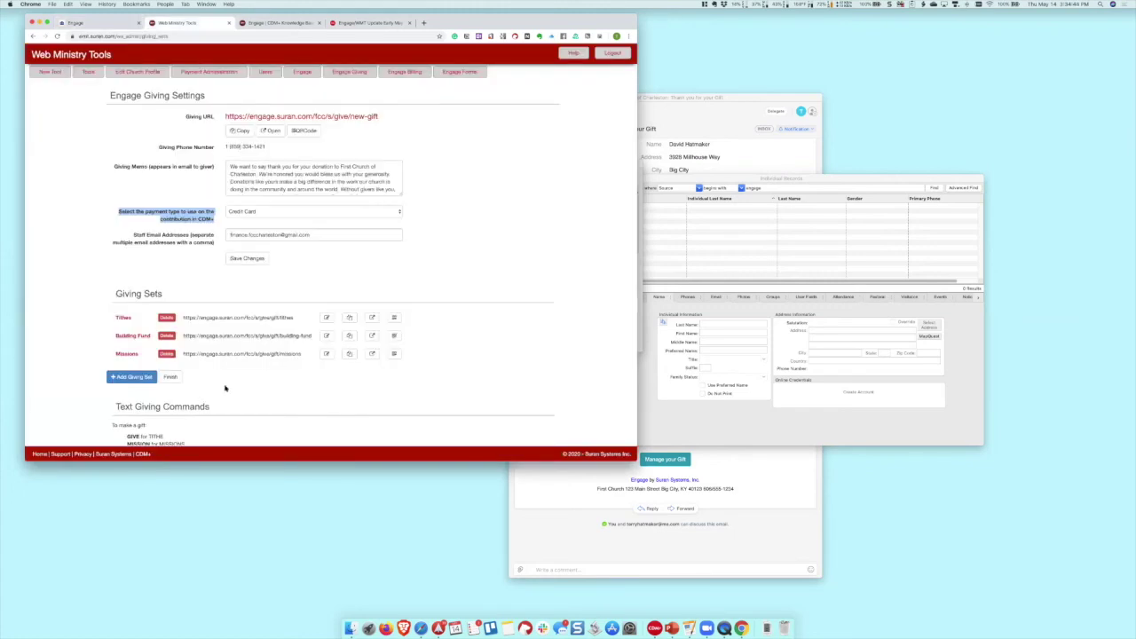
{"action": "left_click", "coordinate": [302, 73]}
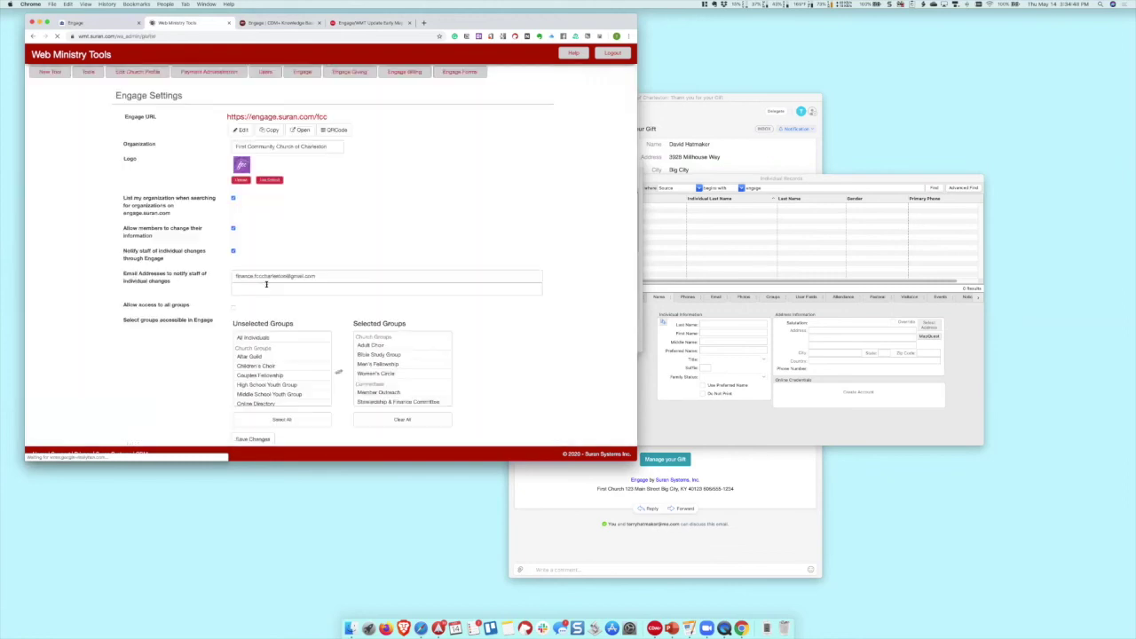
{"action": "left_click", "coordinate": [264, 338]}
{"action": "double_click", "coordinate": [265, 340]}
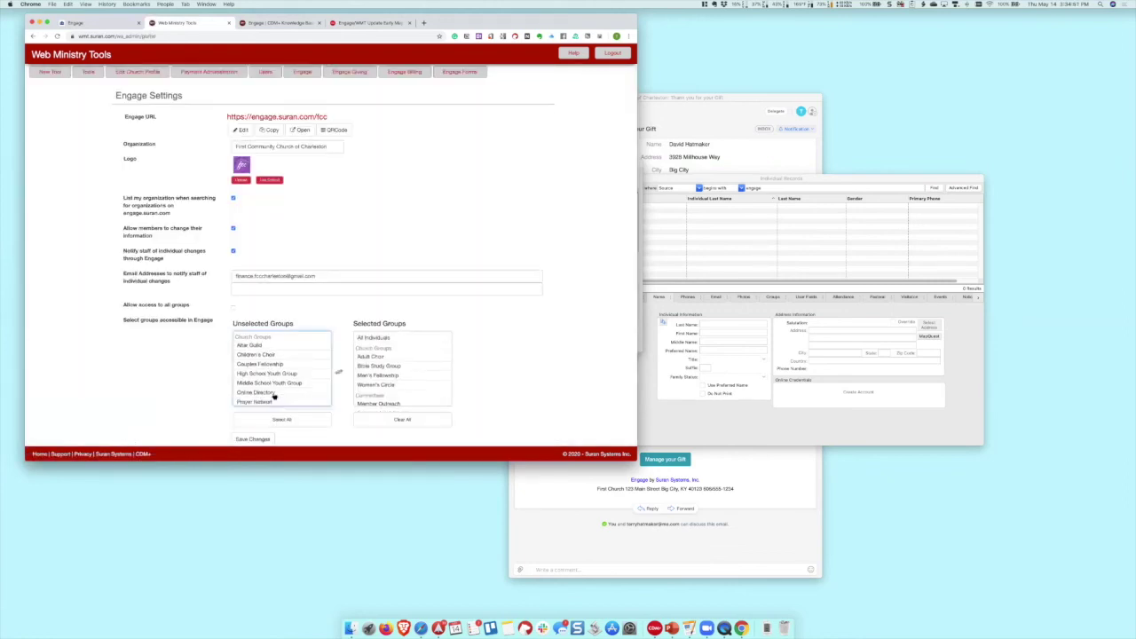
{"action": "left_click", "coordinate": [274, 395]}
{"action": "left_click", "coordinate": [253, 439]}
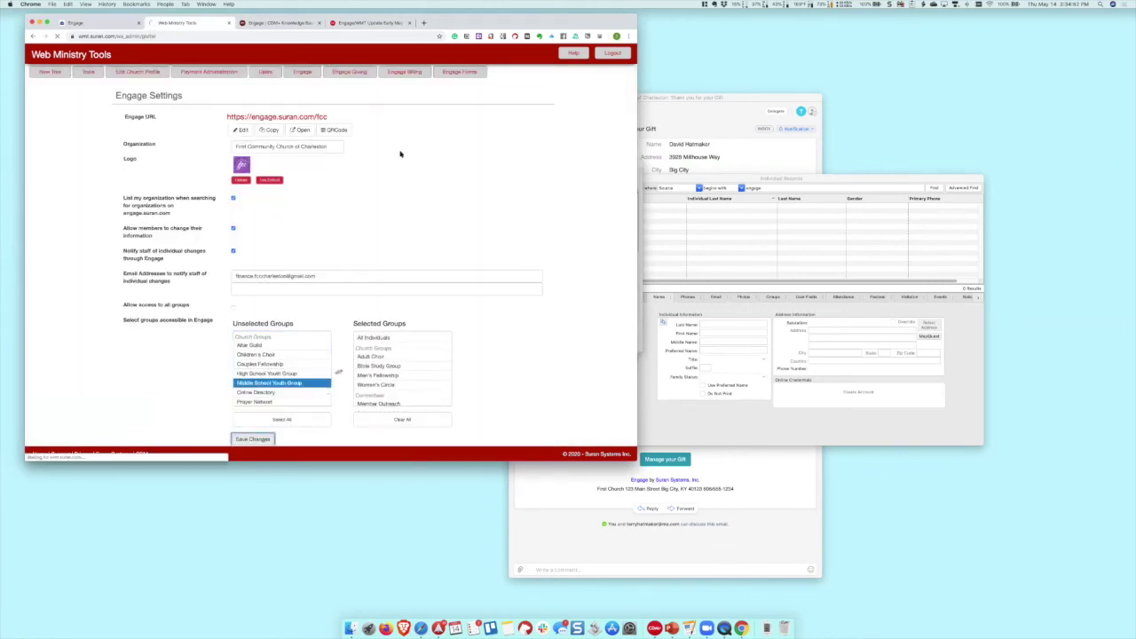
Step: Return to the member's Engage profile, refresh it, and view the reloaded My Groups list
{"action": "left_click", "coordinate": [117, 24]}
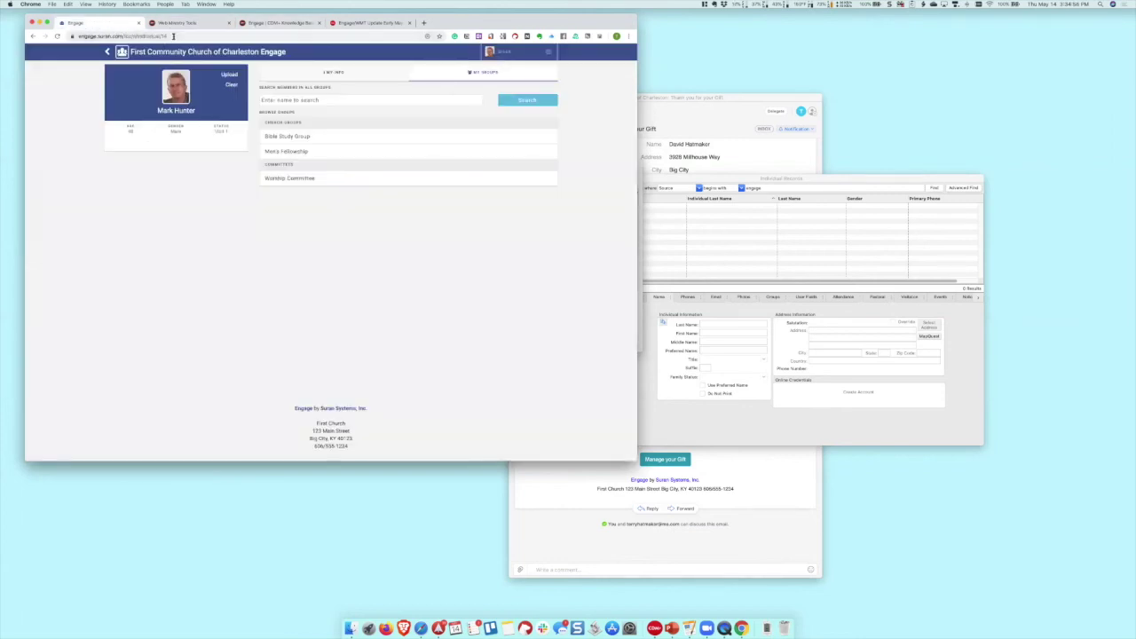
{"action": "left_click", "coordinate": [57, 36]}
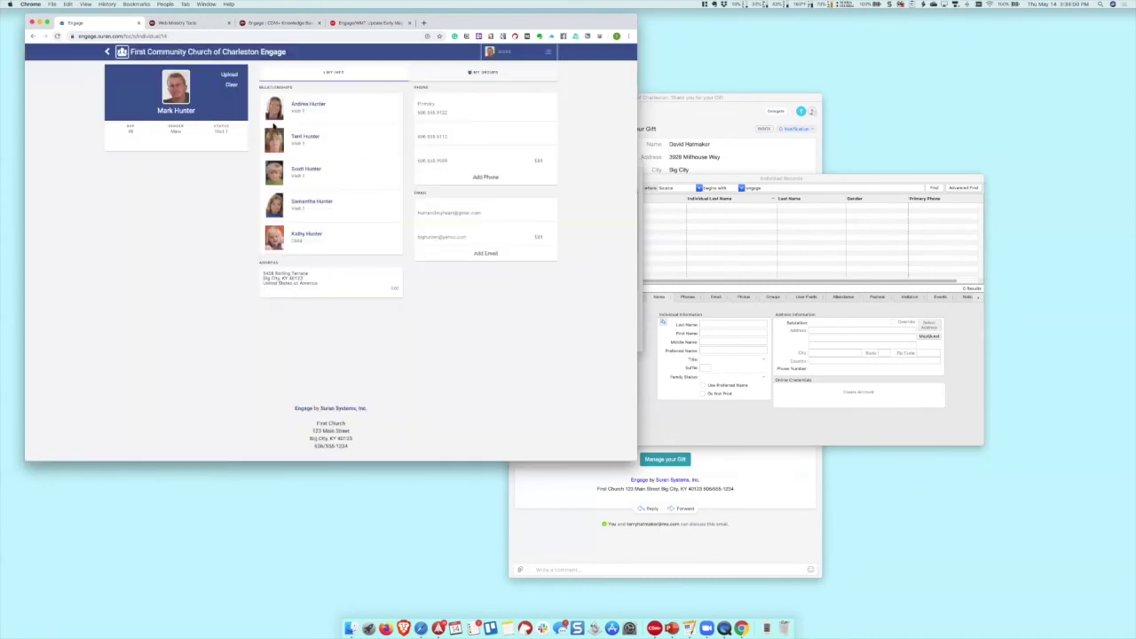
{"action": "left_click", "coordinate": [446, 75]}
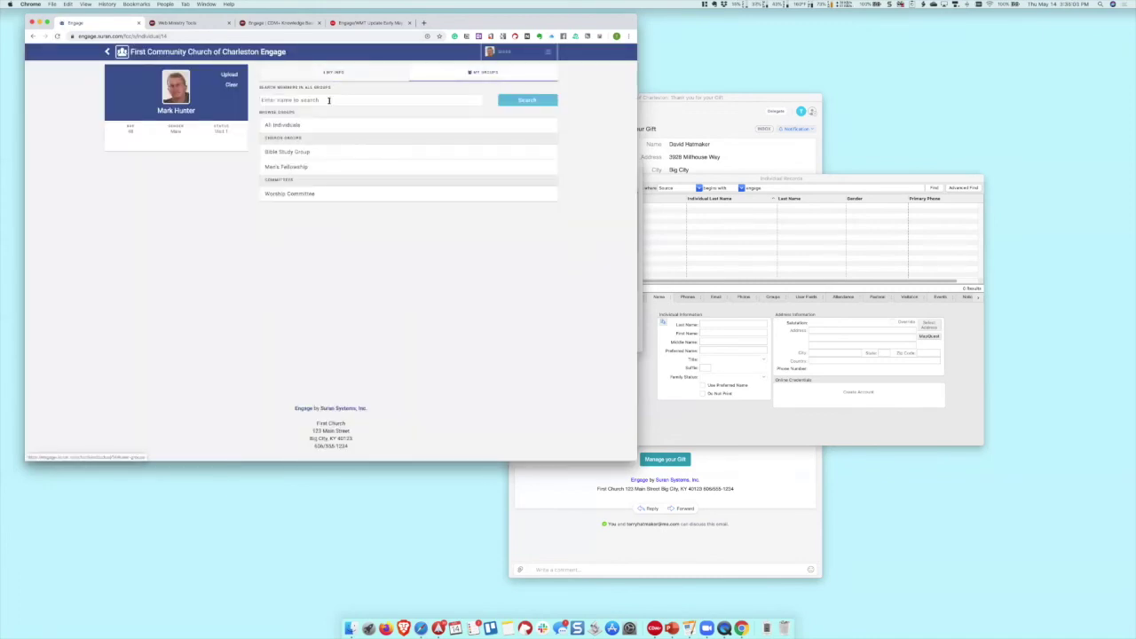
Step: Open the All Individuals group from the member's My Groups list to view its members
{"action": "left_click", "coordinate": [299, 122]}
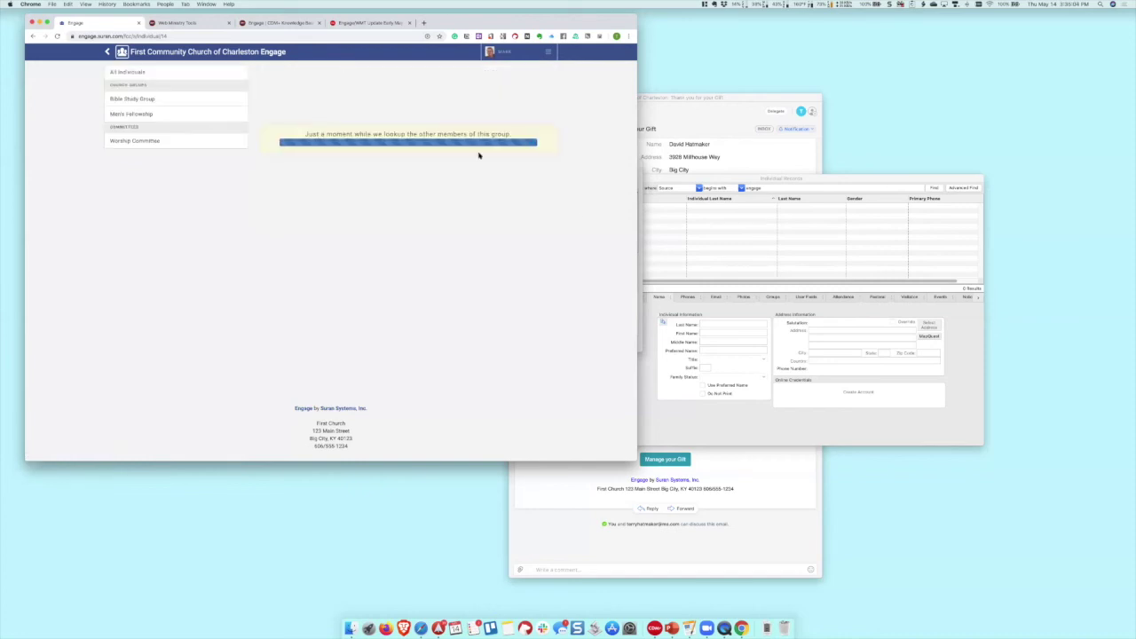
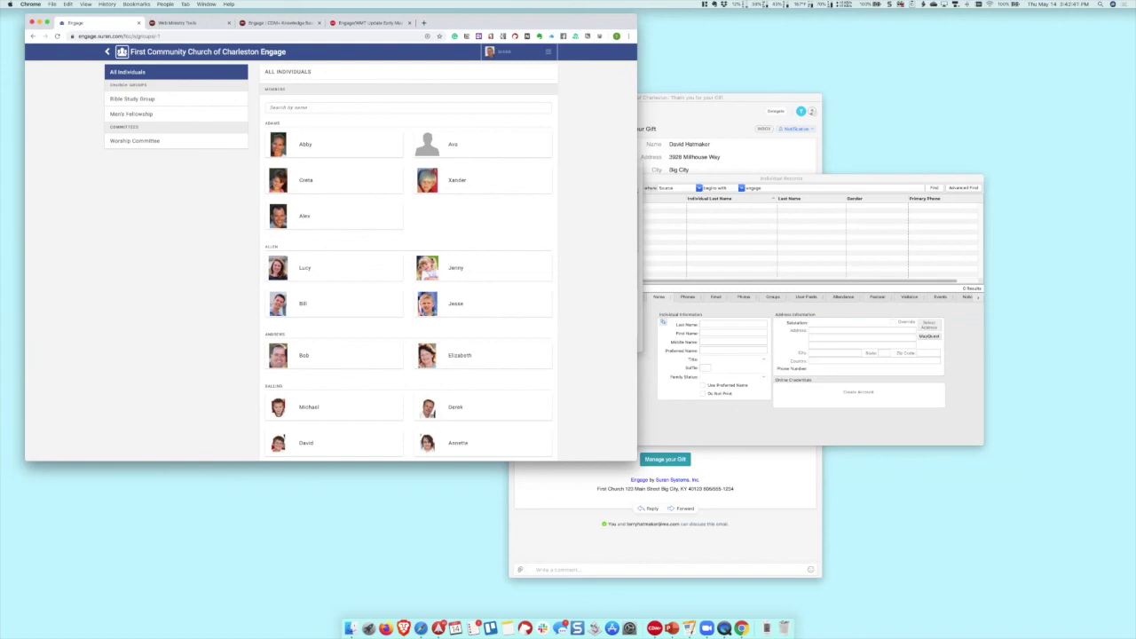
Step: Go to the CDM+ Documentation home page, search it for "failed gift", and open the article "Handling failed gifts and refunds"
{"action": "left_click", "coordinate": [270, 24]}
{"action": "scroll", "coordinate": [270, 144], "scroll_direction": "up", "scroll_amount": 10}
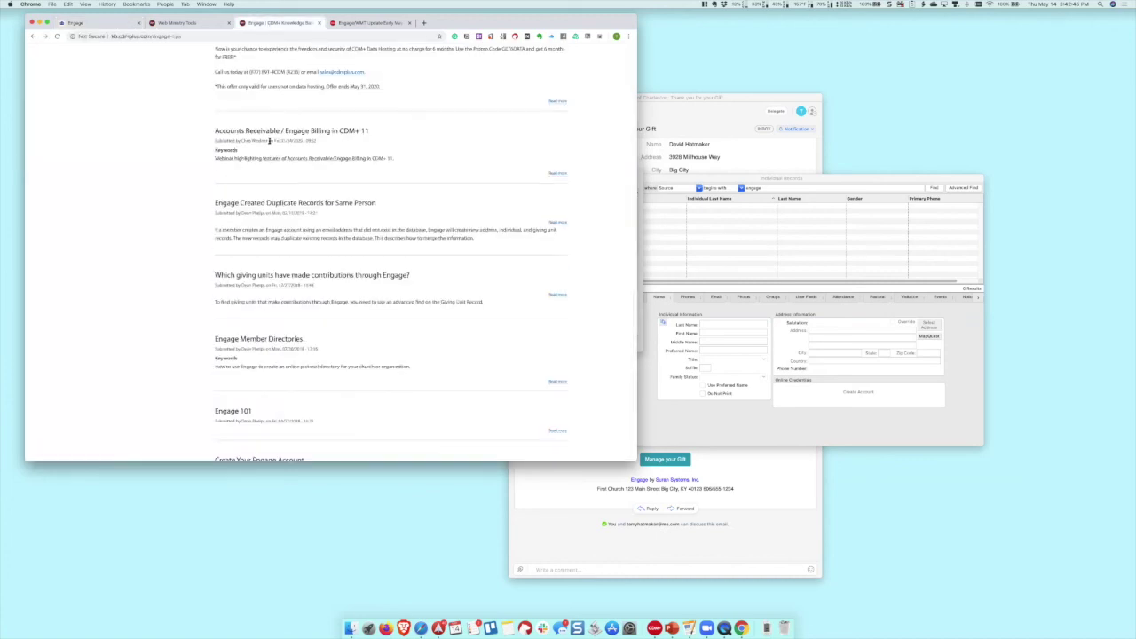
{"action": "left_click", "coordinate": [360, 24]}
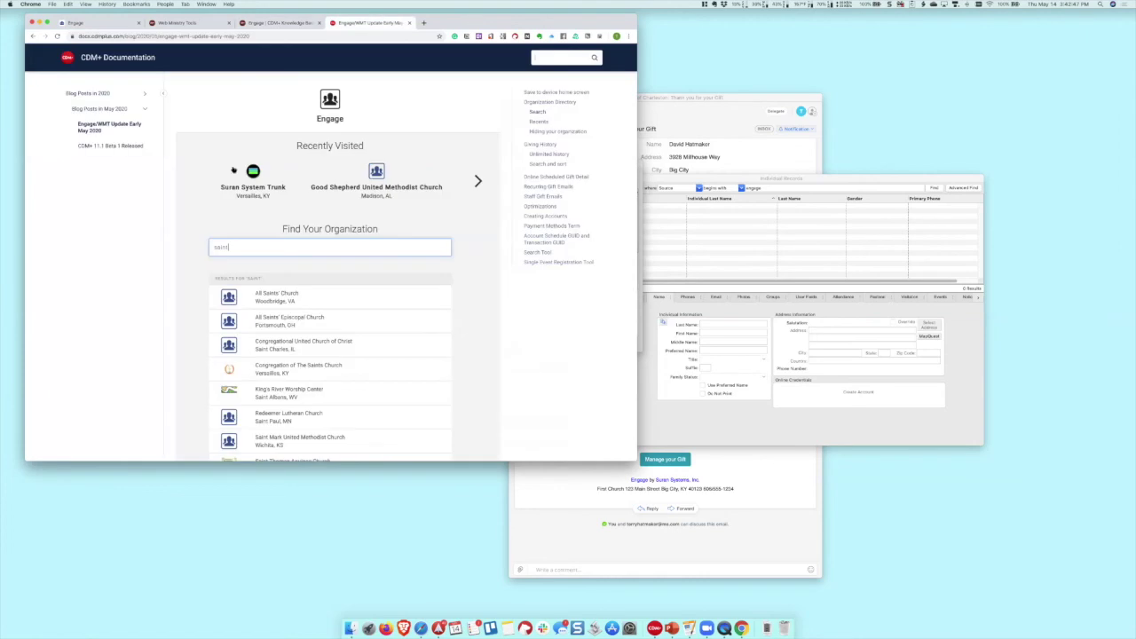
{"action": "scroll", "coordinate": [145, 163], "scroll_direction": "up", "scroll_amount": 5}
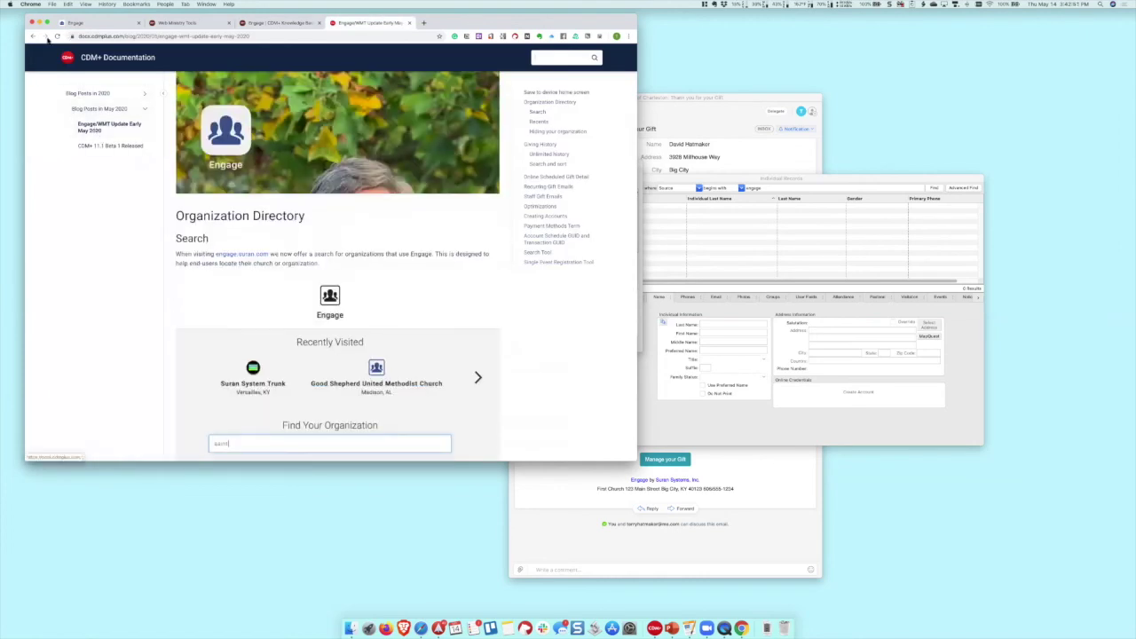
{"action": "left_click", "coordinate": [69, 57]}
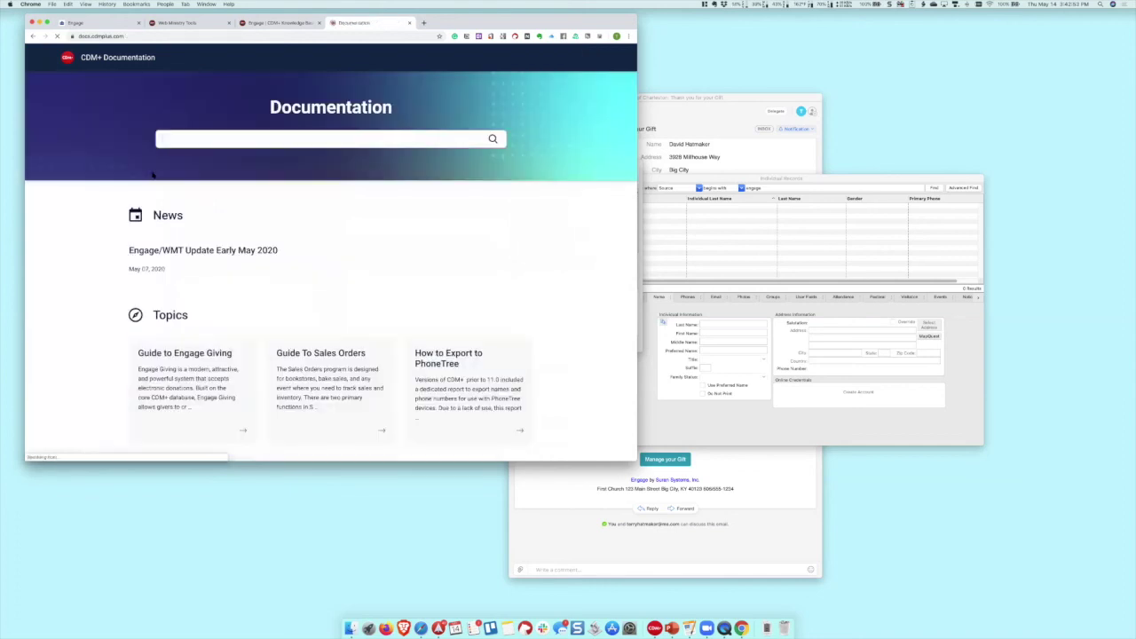
{"action": "left_click", "coordinate": [187, 142]}
{"action": "type", "text": "failed gift"}
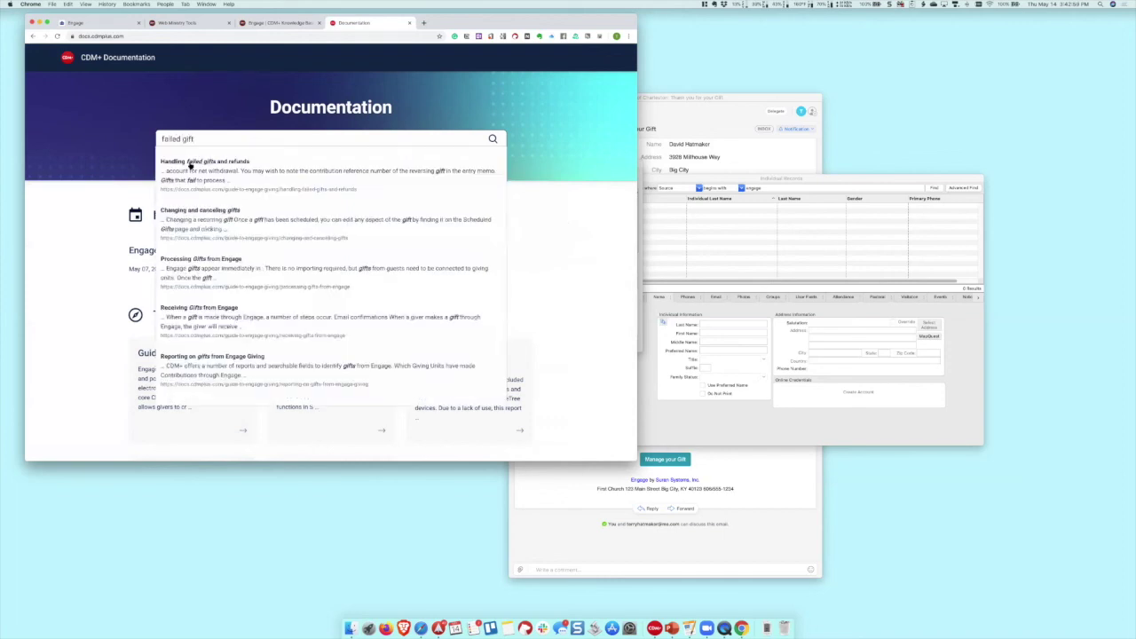
{"action": "left_click", "coordinate": [191, 166]}
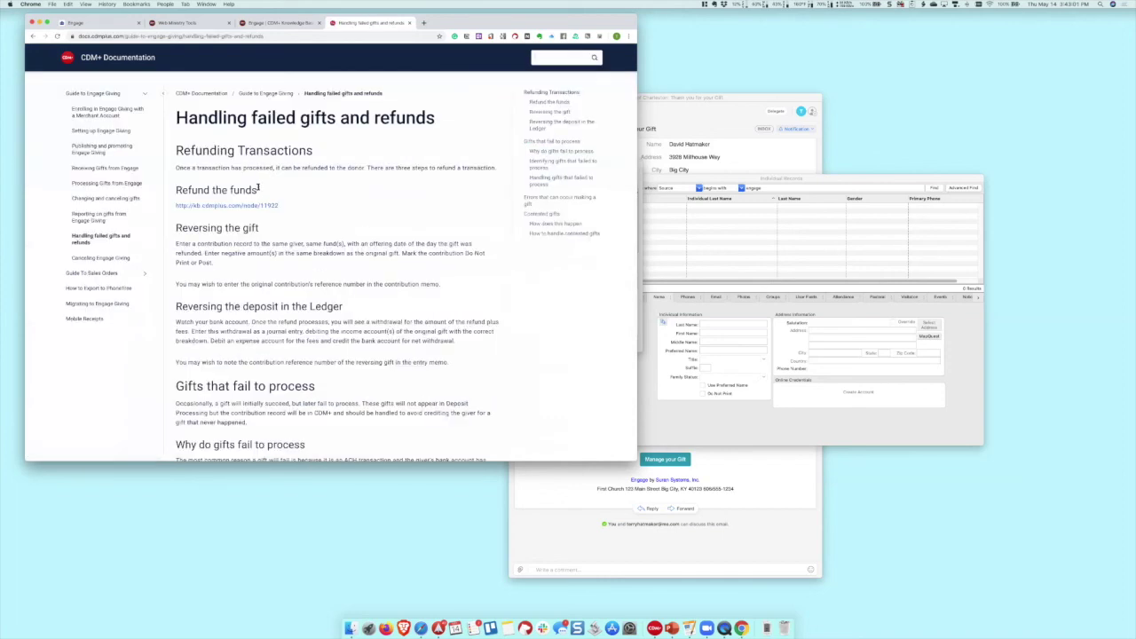
Step: Read through the article's sections on refunding transactions, gifts that fail to process, errors making a gift, and contested gifts
{"action": "scroll", "coordinate": [351, 227], "scroll_direction": "down", "scroll_amount": 6}
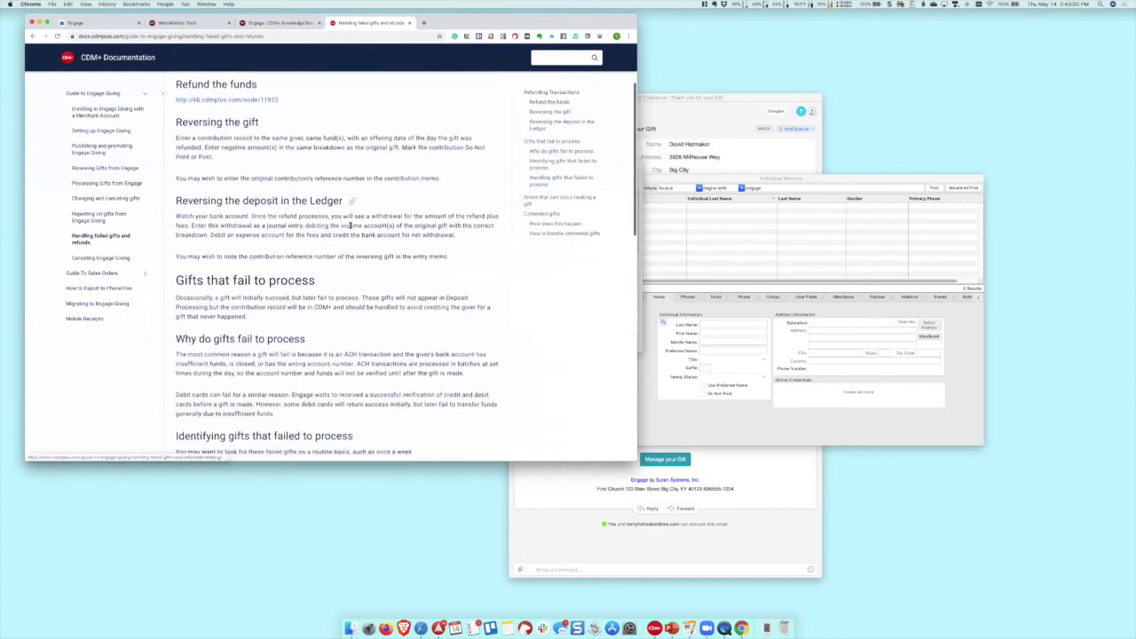
{"action": "scroll", "coordinate": [350, 224], "scroll_direction": "down", "scroll_amount": 5}
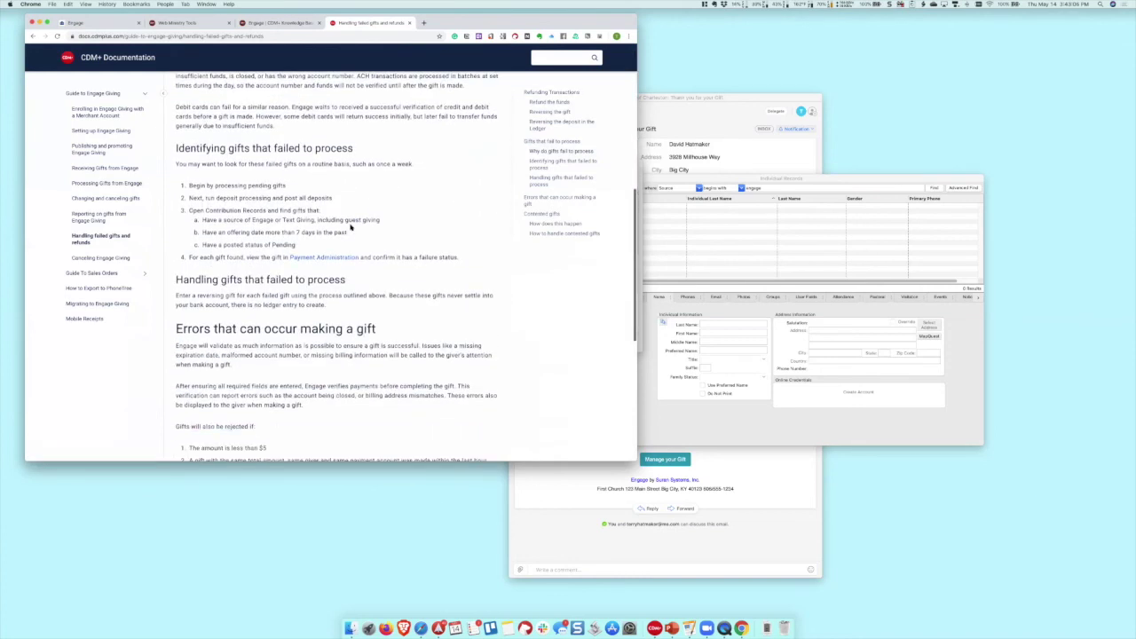
{"action": "scroll", "coordinate": [351, 227], "scroll_direction": "down", "scroll_amount": 7}
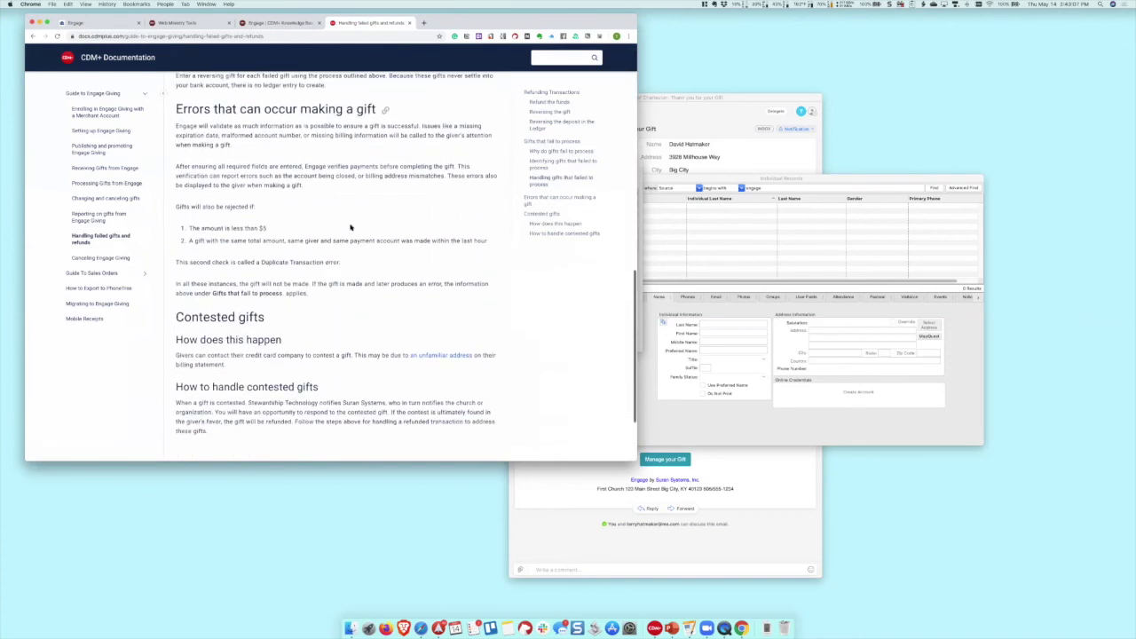
{"action": "scroll", "coordinate": [352, 226], "scroll_direction": "up", "scroll_amount": 9}
{"action": "scroll", "coordinate": [351, 227], "scroll_direction": "up", "scroll_amount": 12}
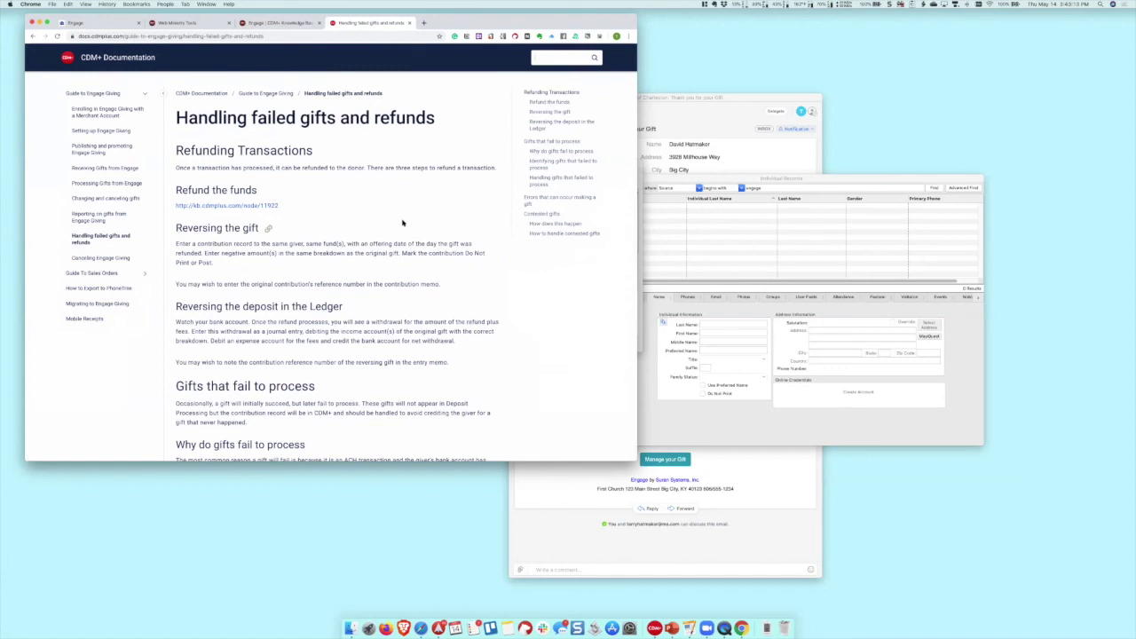
{"action": "scroll", "coordinate": [403, 222], "scroll_direction": "down", "scroll_amount": 2}
{"action": "scroll", "coordinate": [402, 222], "scroll_direction": "up", "scroll_amount": 2}
{"action": "scroll", "coordinate": [402, 222], "scroll_direction": "down", "scroll_amount": 2}
{"action": "scroll", "coordinate": [402, 222], "scroll_direction": "down", "scroll_amount": 7}
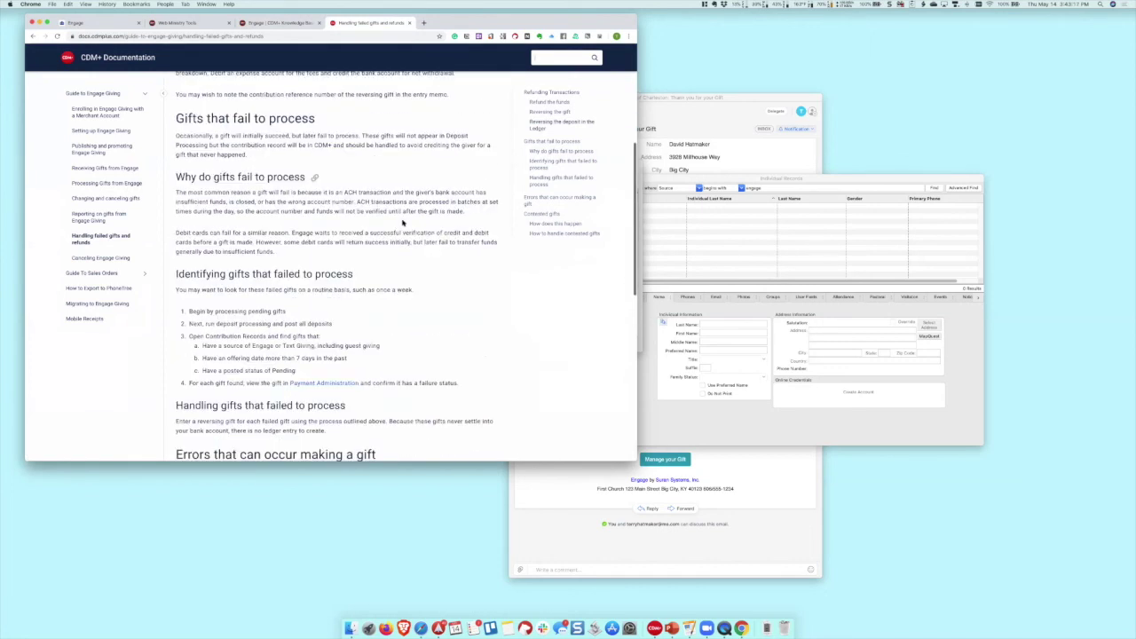
{"action": "scroll", "coordinate": [402, 222], "scroll_direction": "down", "scroll_amount": 3}
{"action": "scroll", "coordinate": [402, 222], "scroll_direction": "up", "scroll_amount": 11}
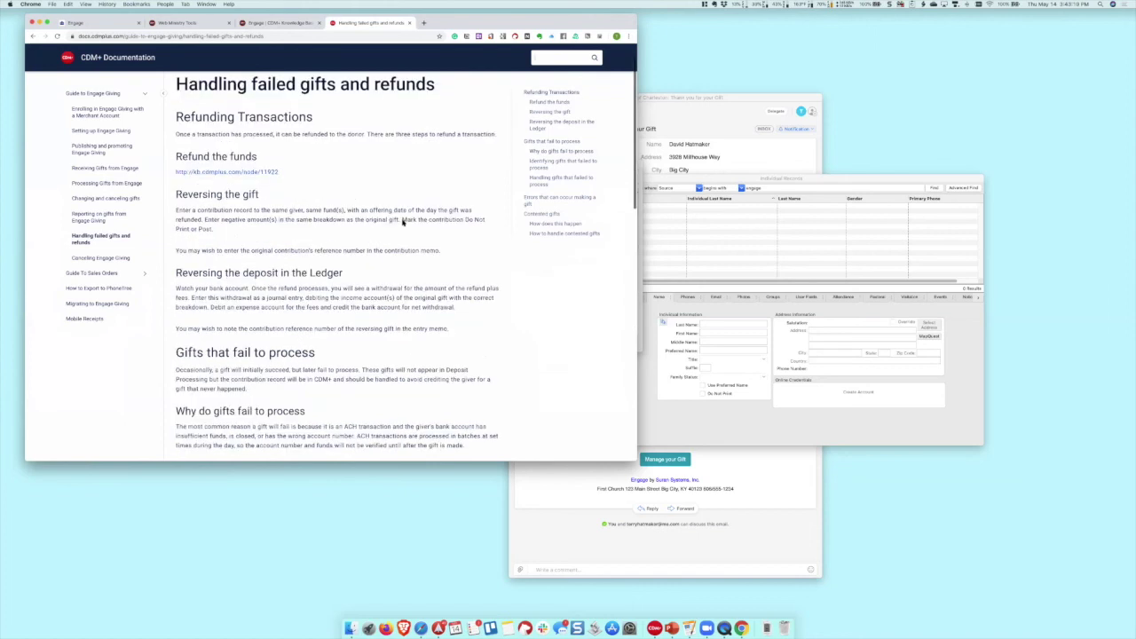
{"action": "scroll", "coordinate": [402, 222], "scroll_direction": "up", "scroll_amount": 1}
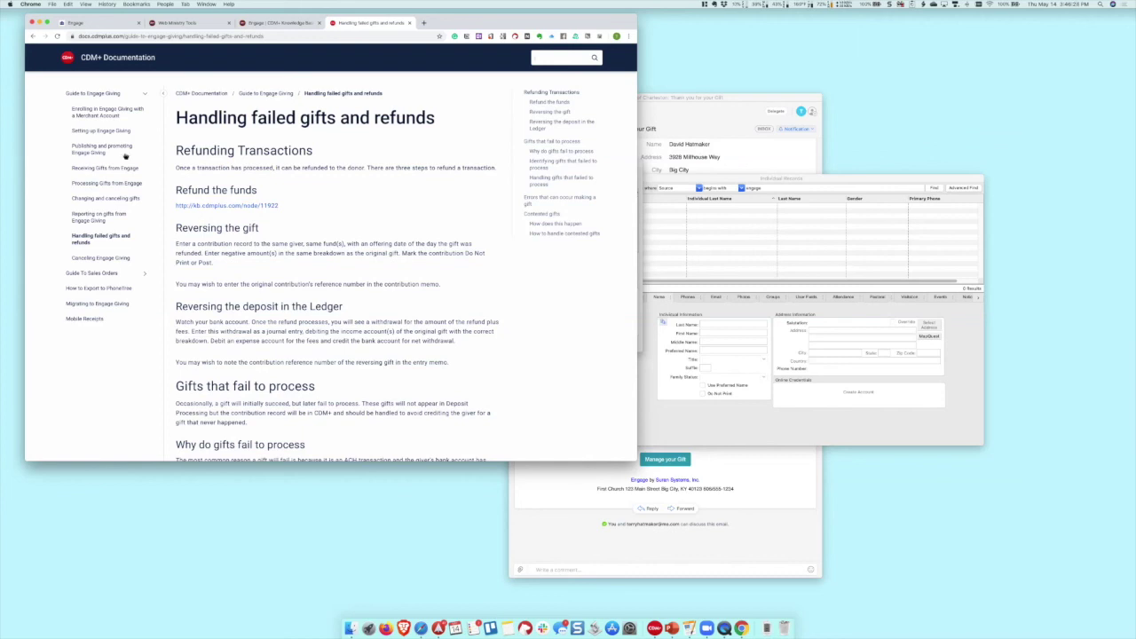
Step: Return to the Engage site, switch to Giving, and open the member's giving profile with the email addresses and text-giving phone number
{"action": "left_click", "coordinate": [90, 23]}
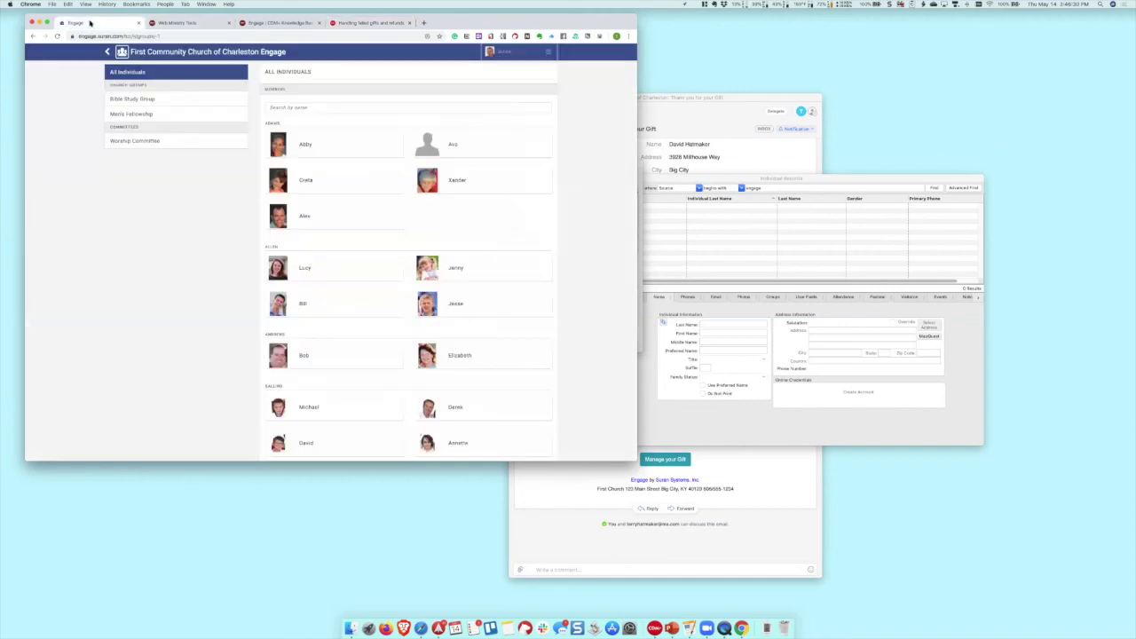
{"action": "left_click", "coordinate": [548, 53]}
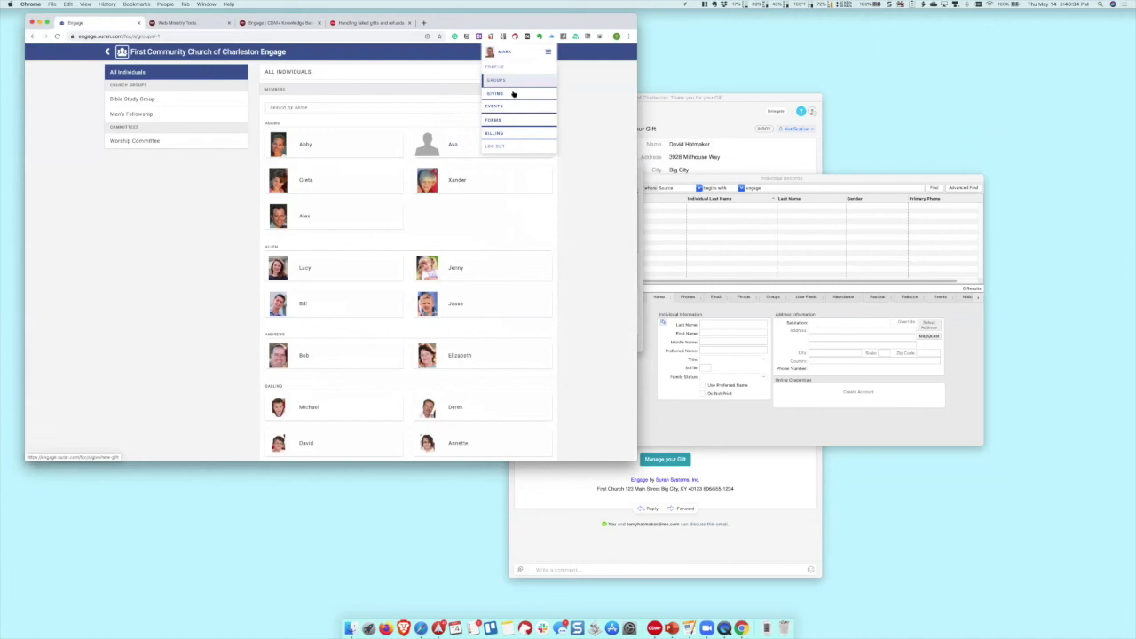
{"action": "left_click", "coordinate": [513, 94]}
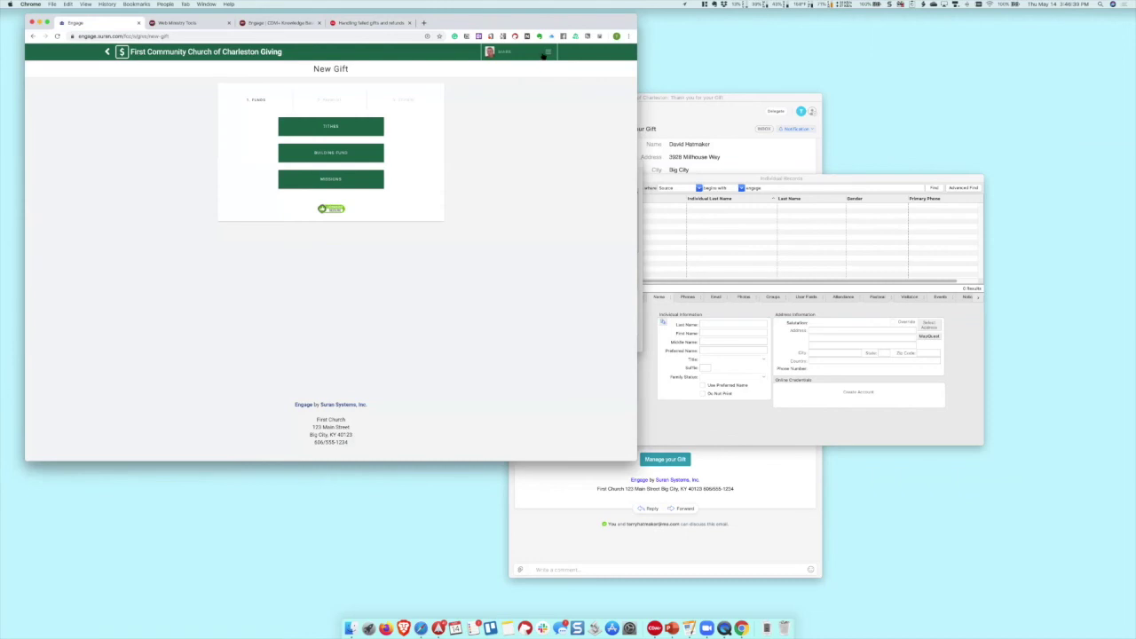
{"action": "left_click", "coordinate": [545, 54]}
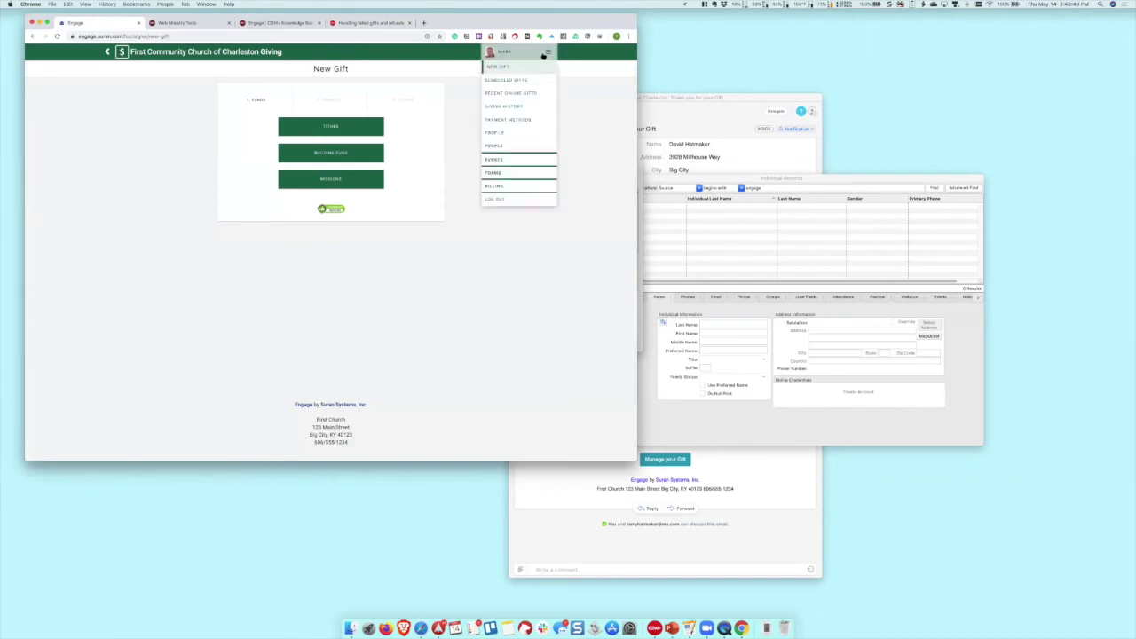
{"action": "left_click", "coordinate": [504, 133]}
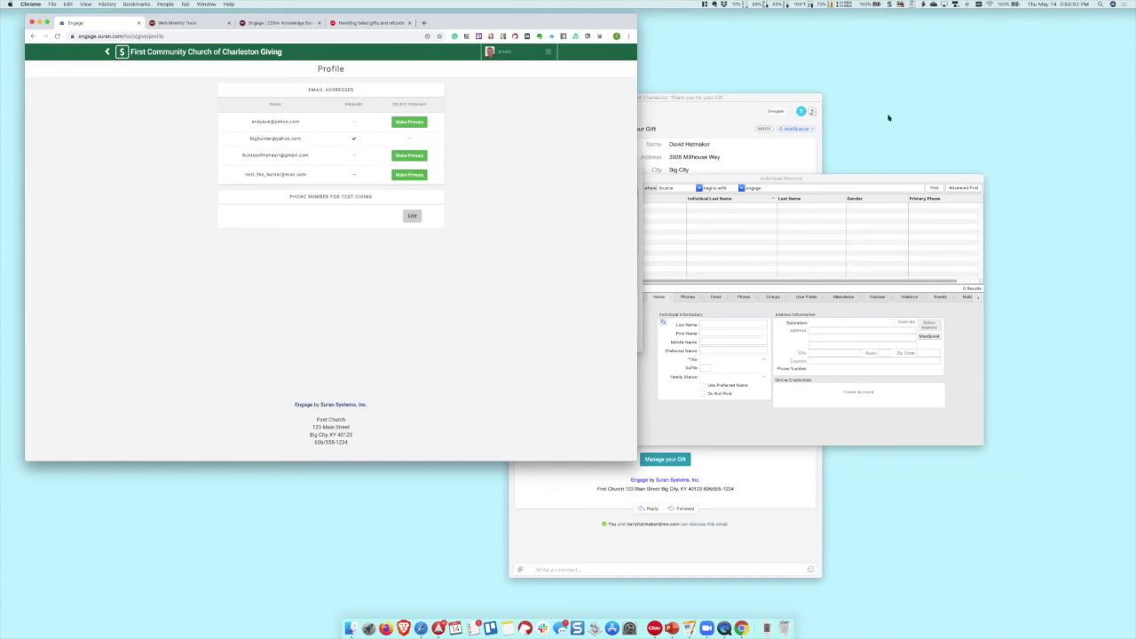
Step: Switch to CDM+, close Individual List Maintenance, and open Process Pending Contributions from the Contributions program
{"action": "left_click", "coordinate": [741, 237]}
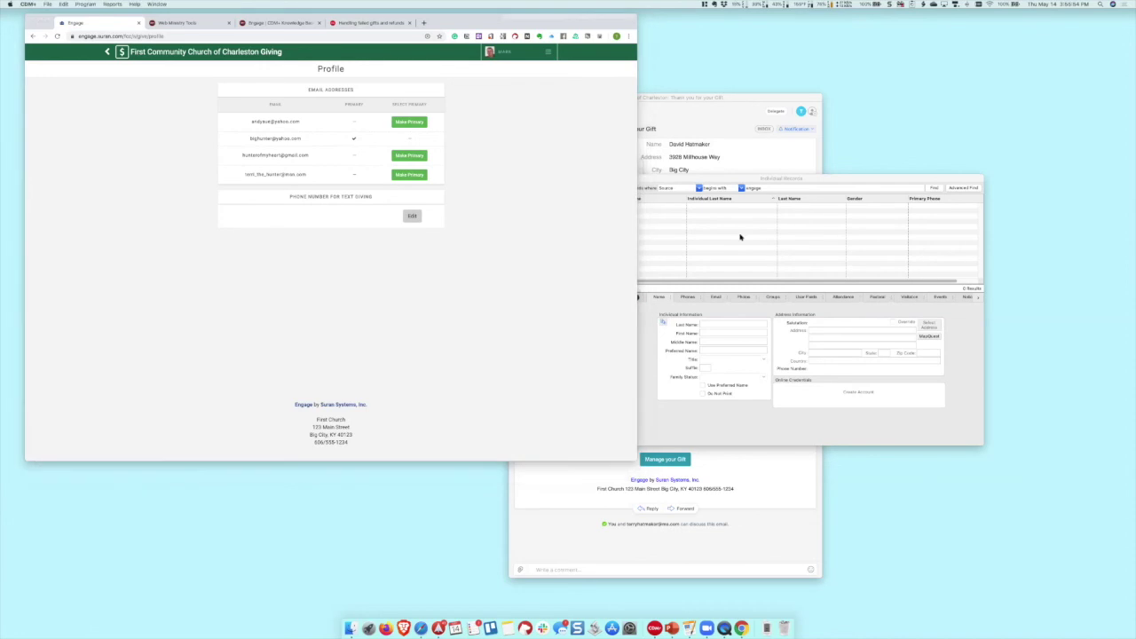
{"action": "left_click", "coordinate": [367, 166]}
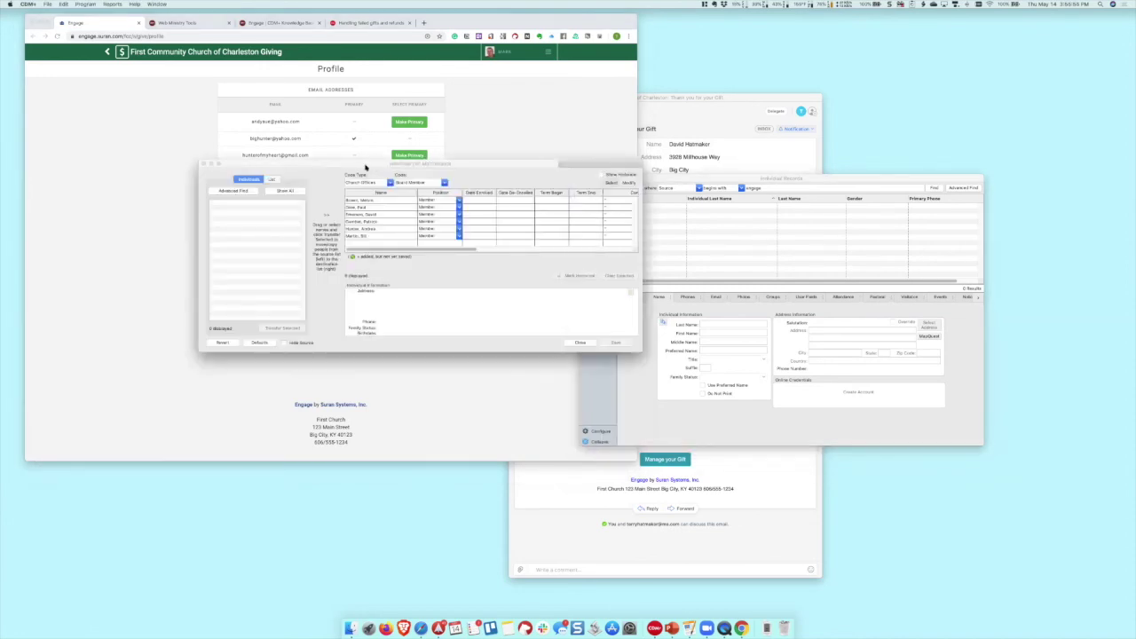
{"action": "left_click", "coordinate": [204, 164]}
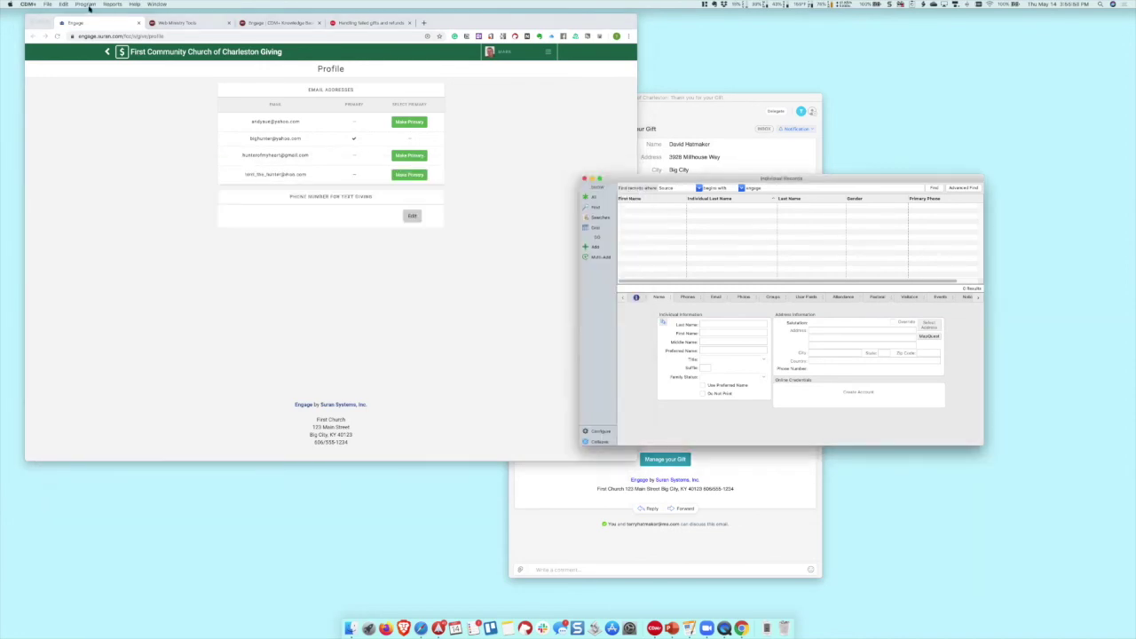
{"action": "left_click", "coordinate": [87, 5]}
{"action": "mouse_move", "coordinate": [97, 46]}
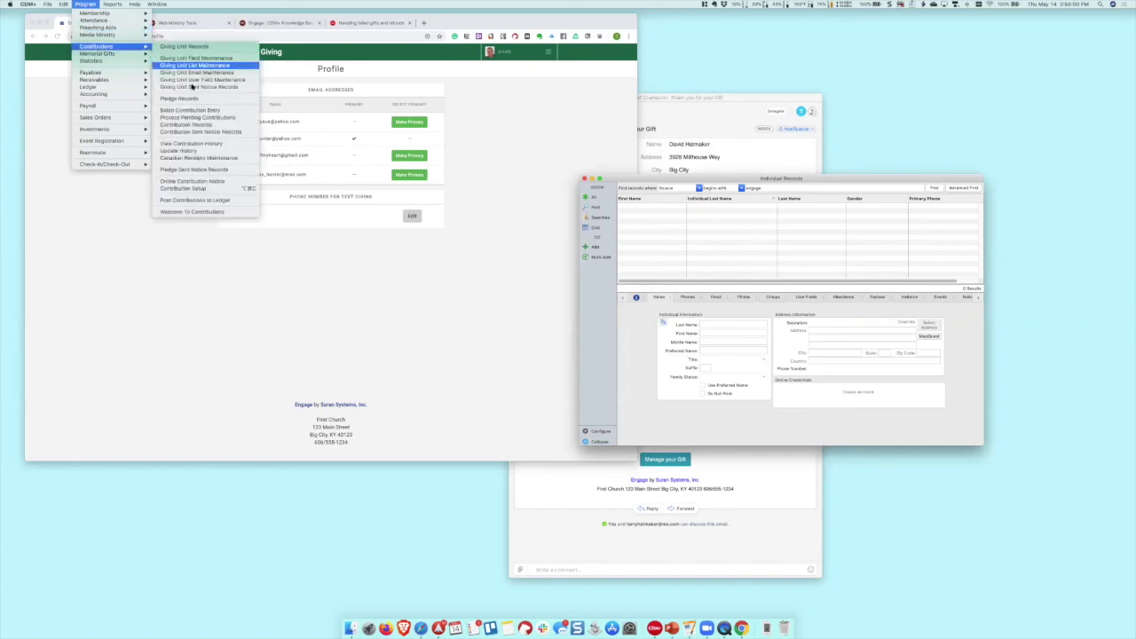
{"action": "left_click", "coordinate": [189, 109]}
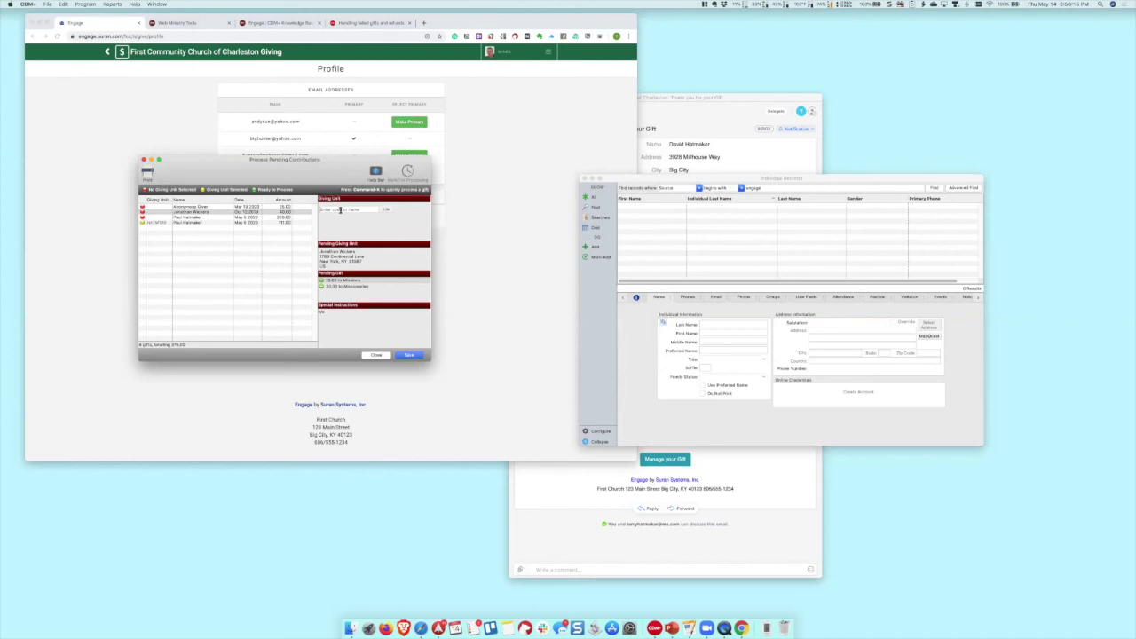
Step: Try to find a giving unit for the second pending gift by the giver's last name, decline adding a new giver, and clear the entry
{"action": "type", "text": "wi"}
{"action": "left_click_drag", "start_coordinate": [287, 165], "coordinate": [280, 167]}
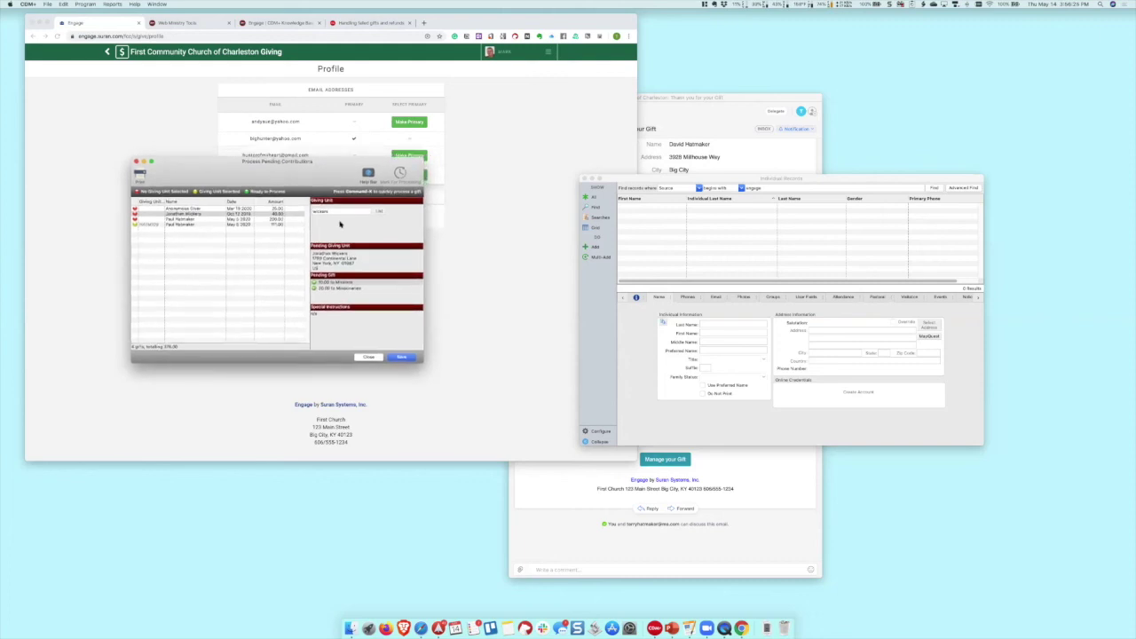
{"action": "key", "text": "Tab"}
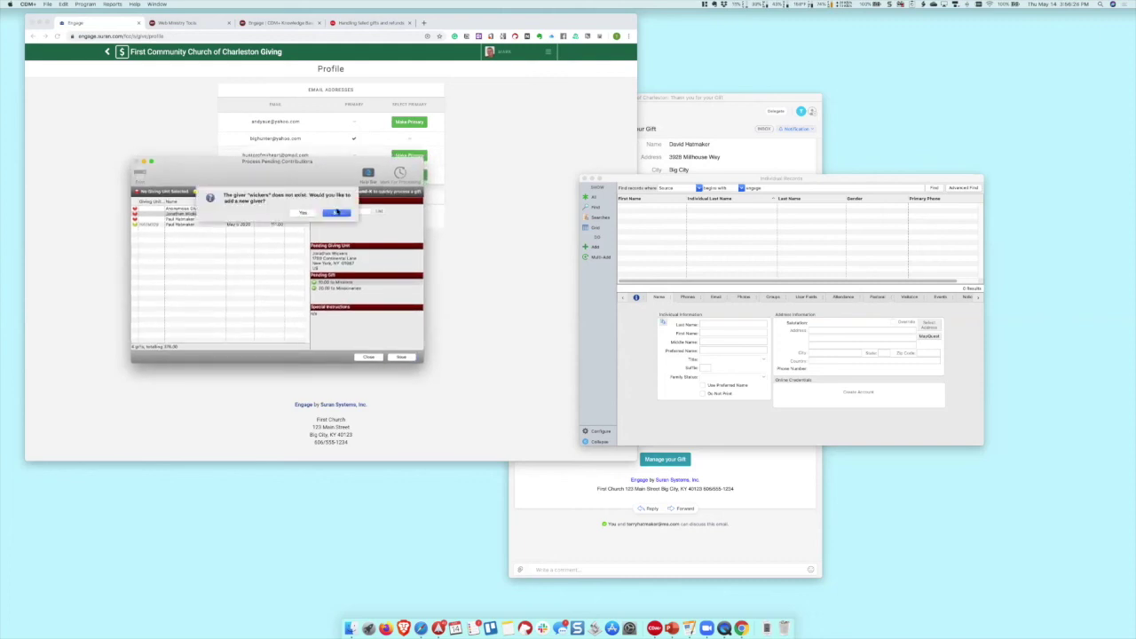
{"action": "left_click", "coordinate": [338, 213]}
{"action": "type", "text": "w"}
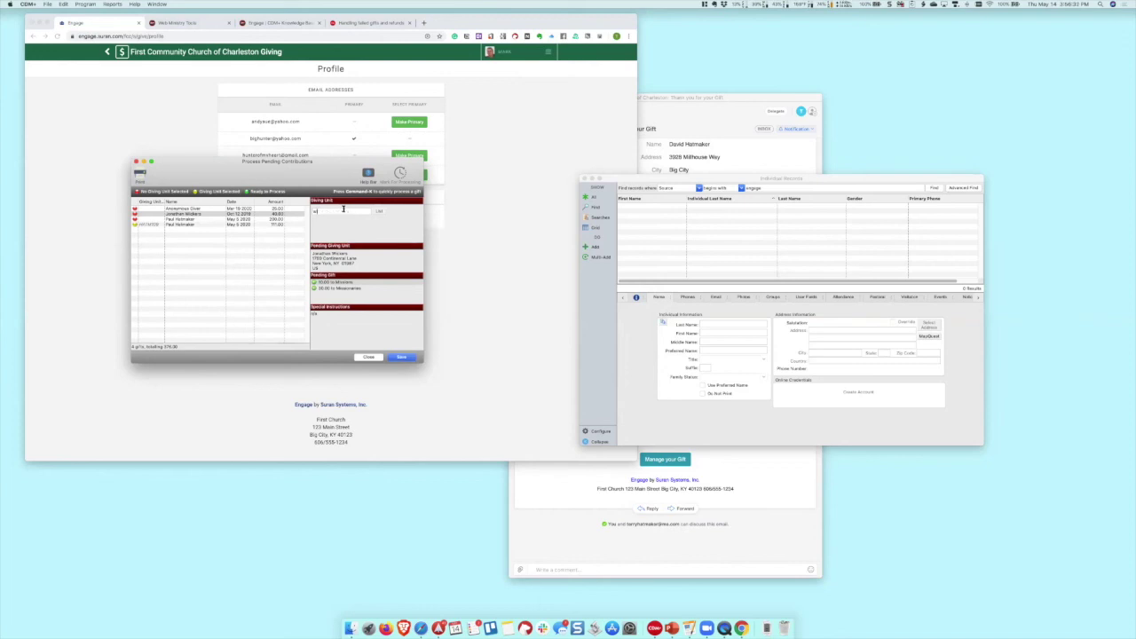
{"action": "key", "text": "BackSpace"}
Step: Select the third pending gift, search for matching giving units by the giver's last name, and dismiss the list without choosing one
{"action": "left_click", "coordinate": [190, 220]}
{"action": "left_click", "coordinate": [322, 211]}
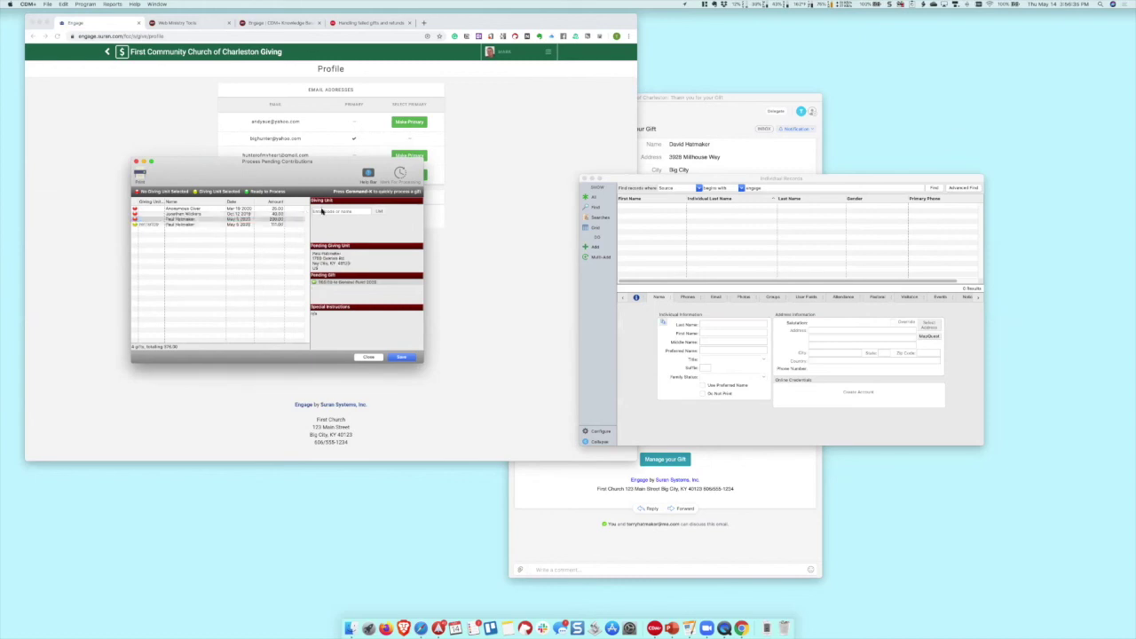
{"action": "type", "text": "hatmaker"}
{"action": "key", "text": "Tab"}
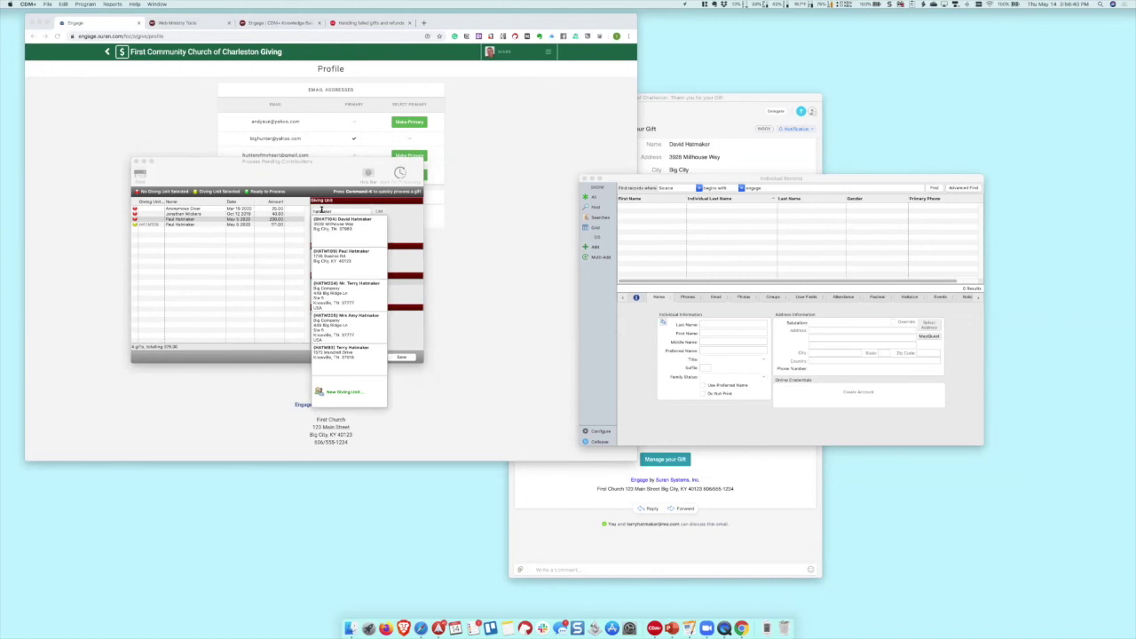
{"action": "key", "text": "Escape"}
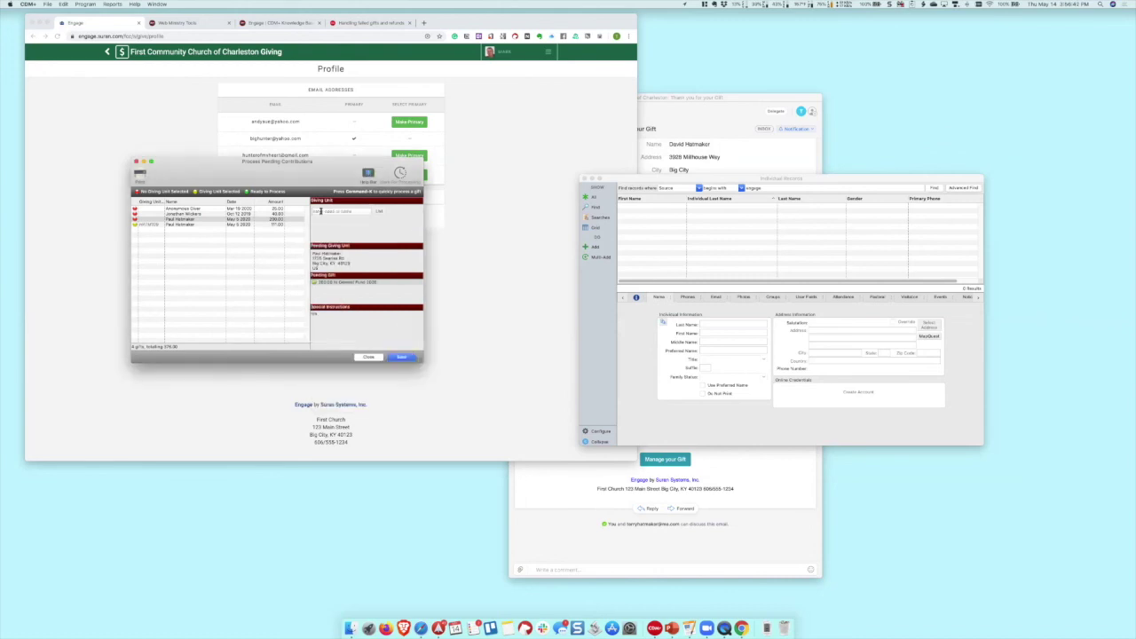